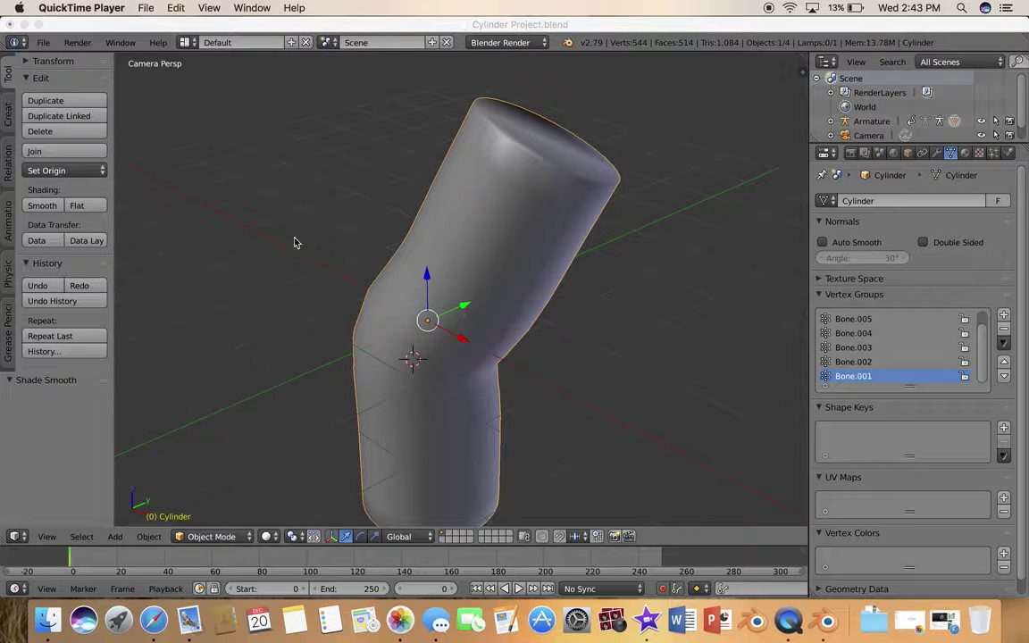
- Play the finished bending-cylinder animation through the camera view and stop it
scroll(544, 357, left, 5)
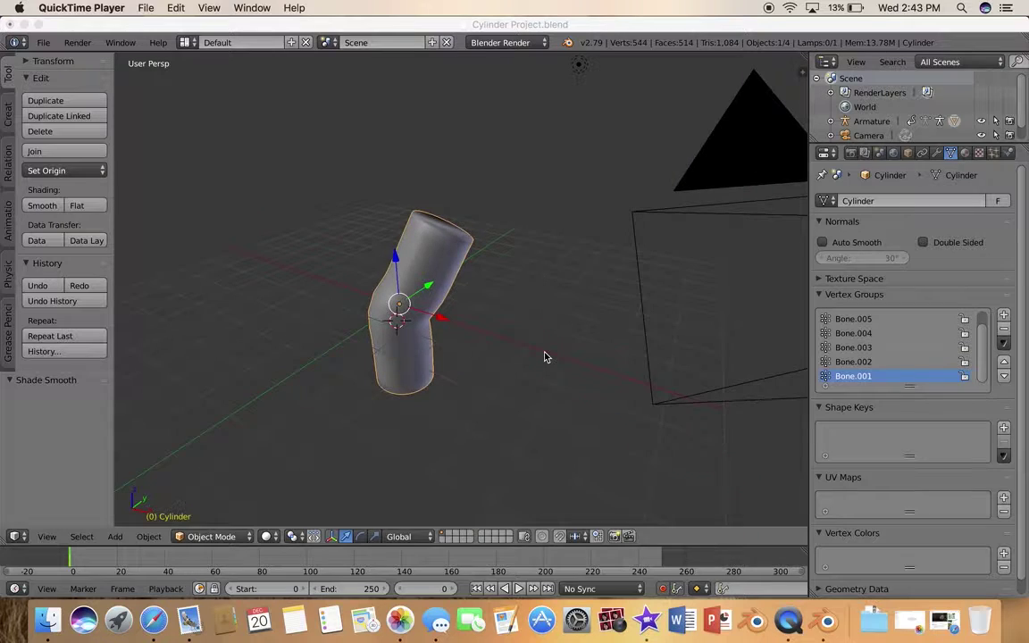
scroll(545, 356, right, 6)
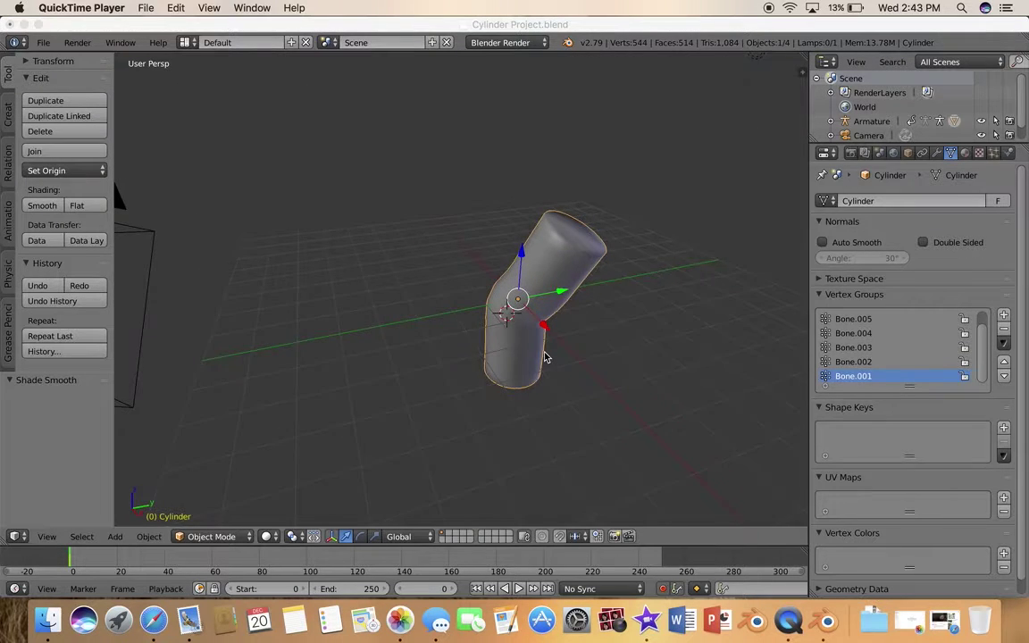
scroll(545, 356, left, 8)
scroll(473, 337, right, 5)
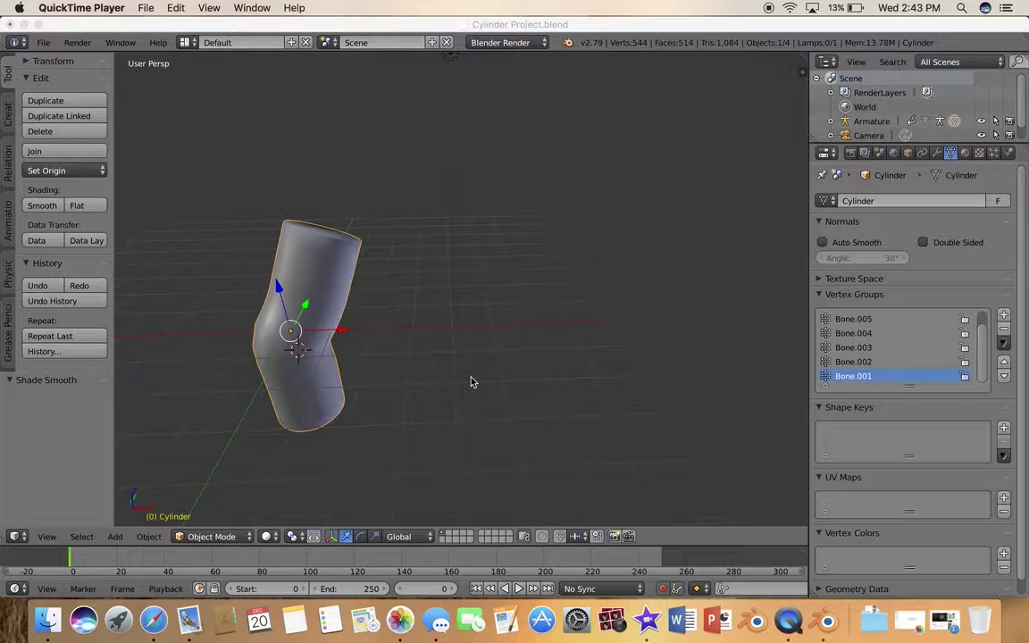
click(525, 288)
key(KP_0)
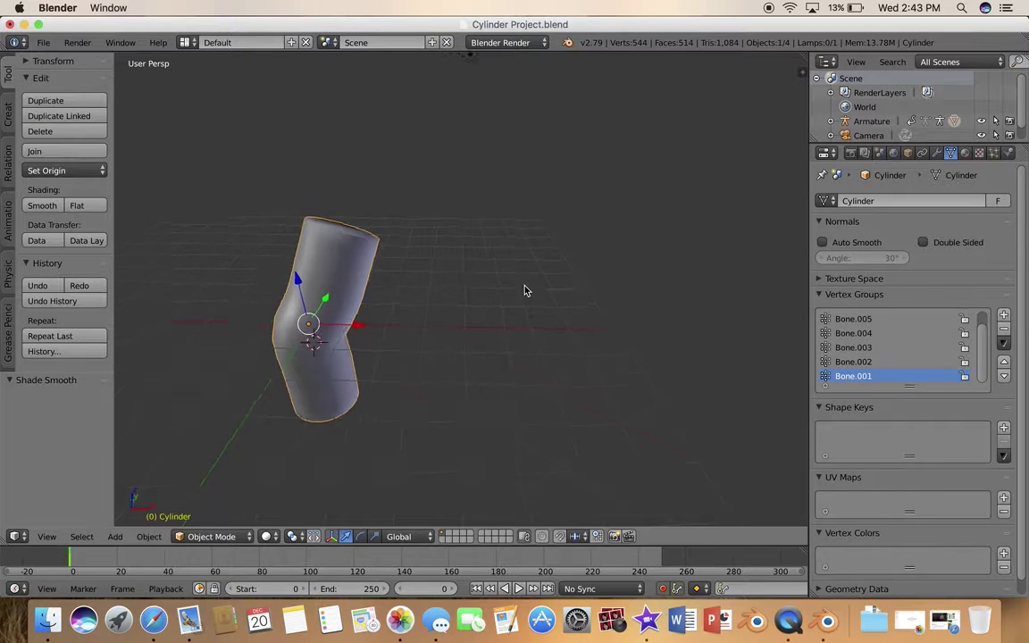
click(519, 589)
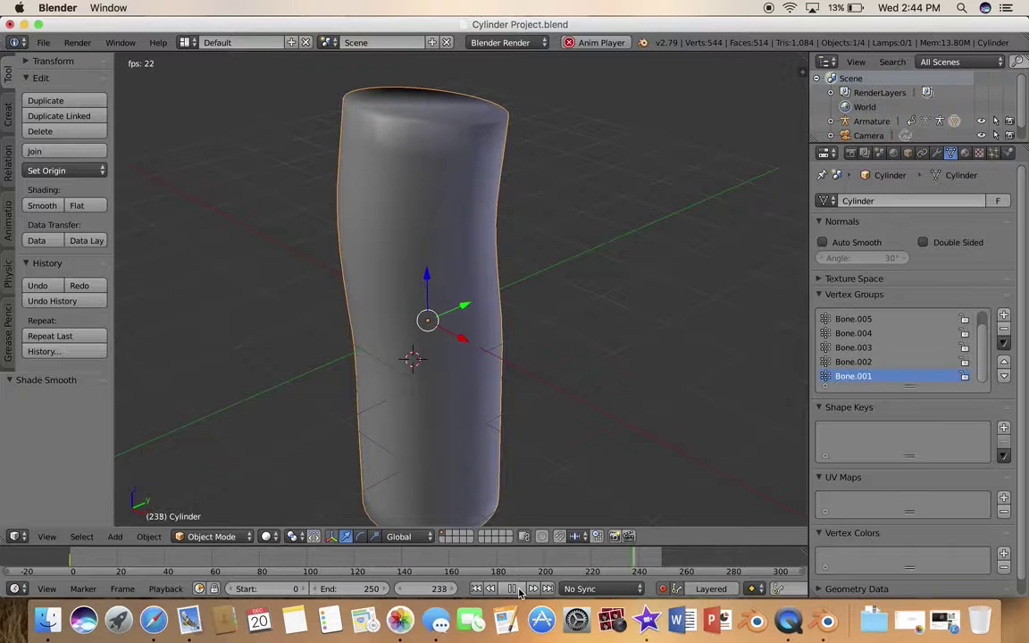
click(519, 590)
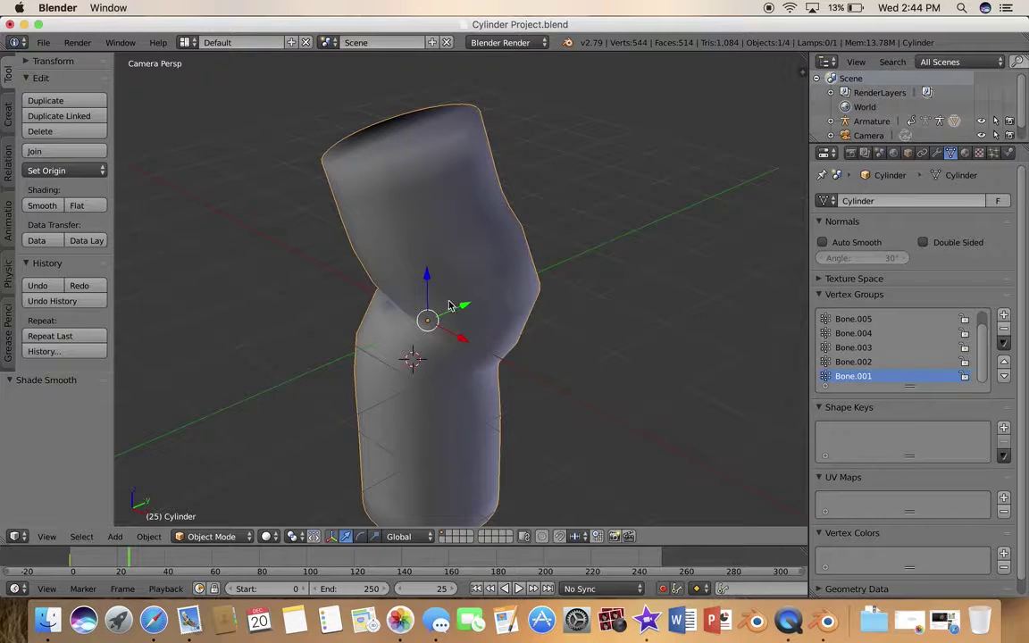
- Save the Cylinder Project file and start a new file with the default startup scene
click(44, 42)
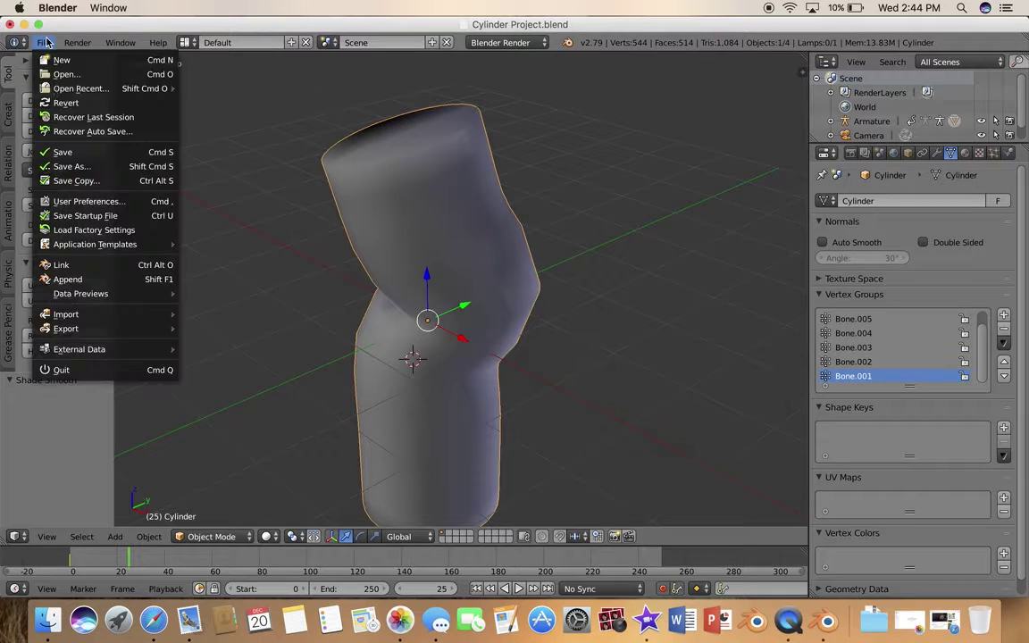
click(62, 152)
click(44, 42)
click(53, 60)
click(55, 70)
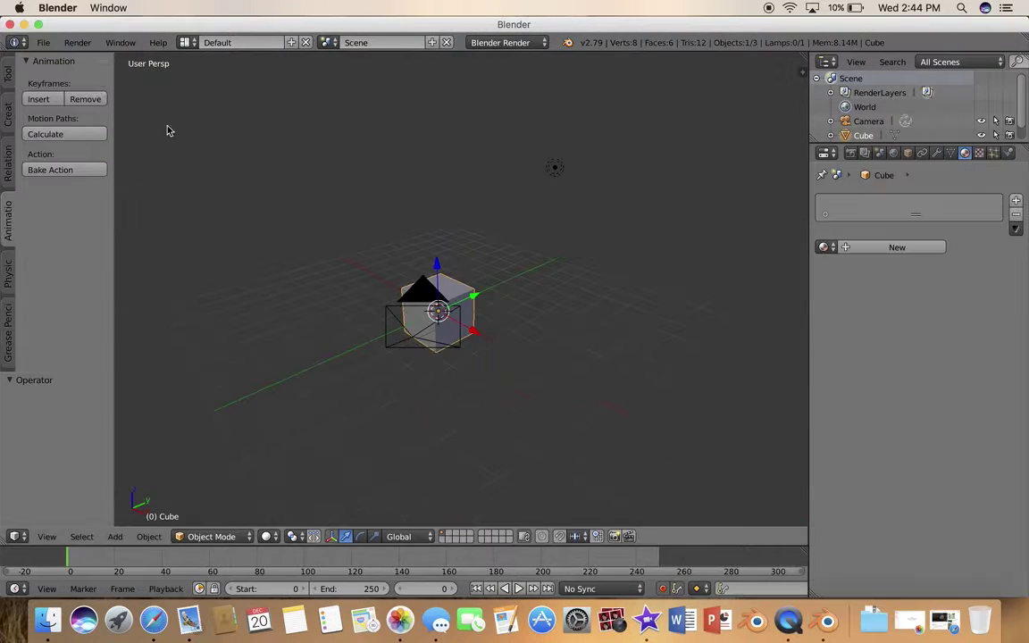
- Delete the default cube and add a mesh cylinder at the scene's centre
scroll(612, 343, left, 5)
key(x)
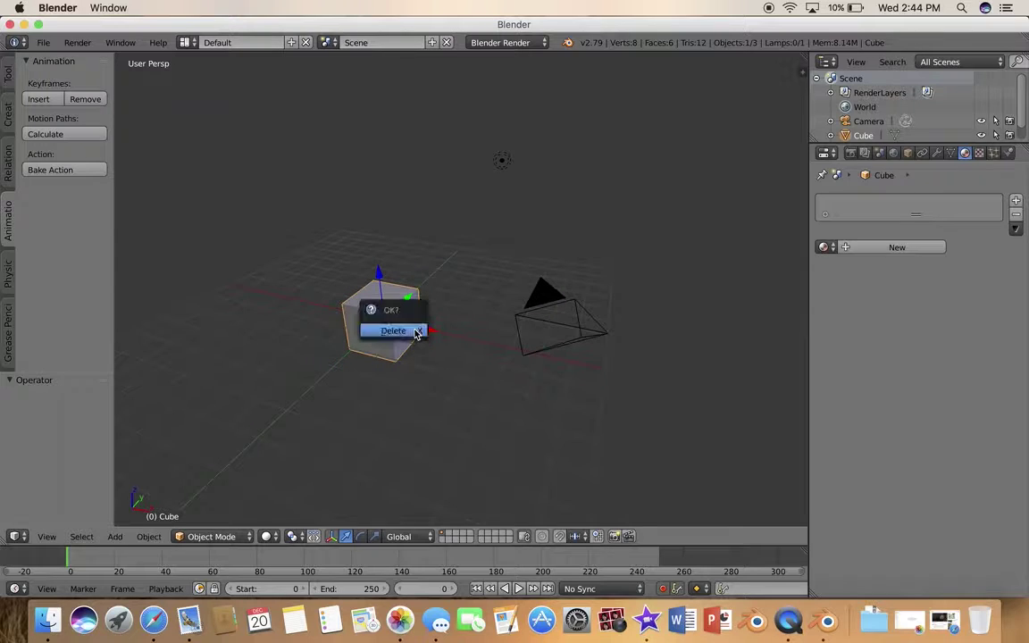
click(416, 333)
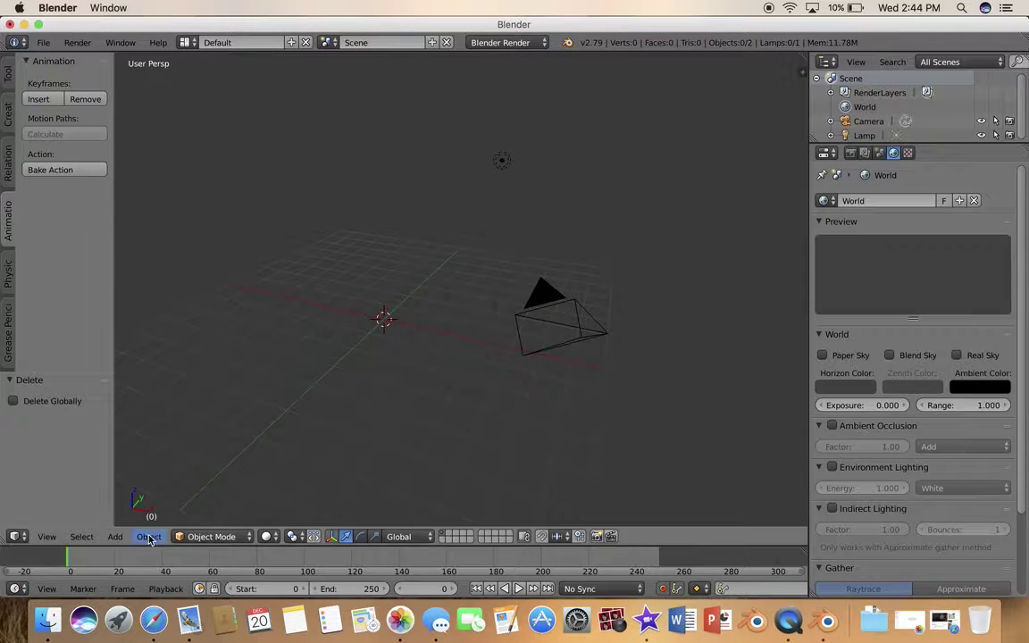
click(116, 536)
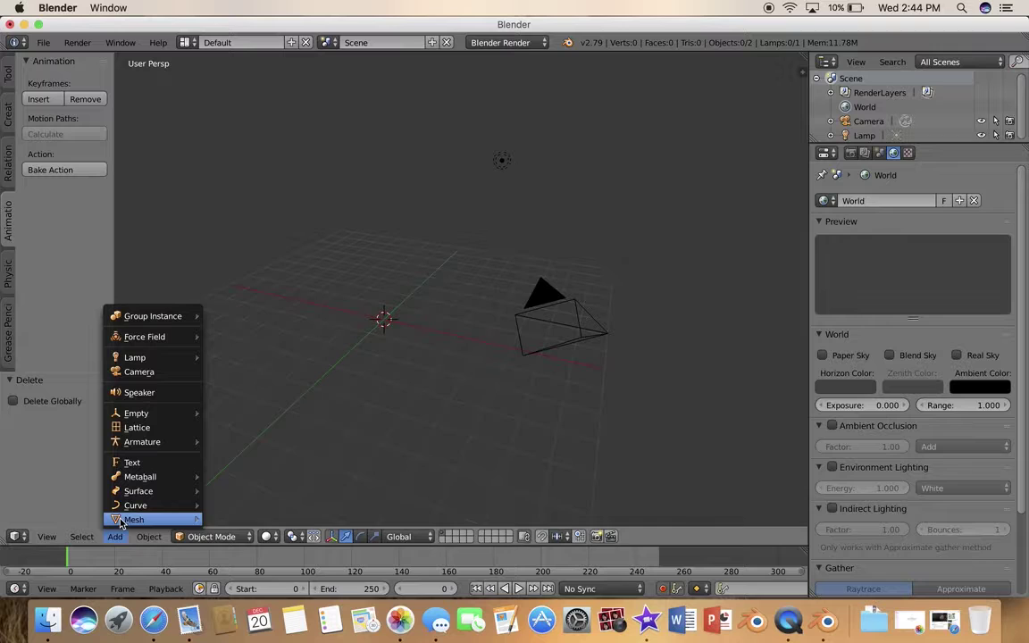
mouse_move(198, 516)
click(239, 456)
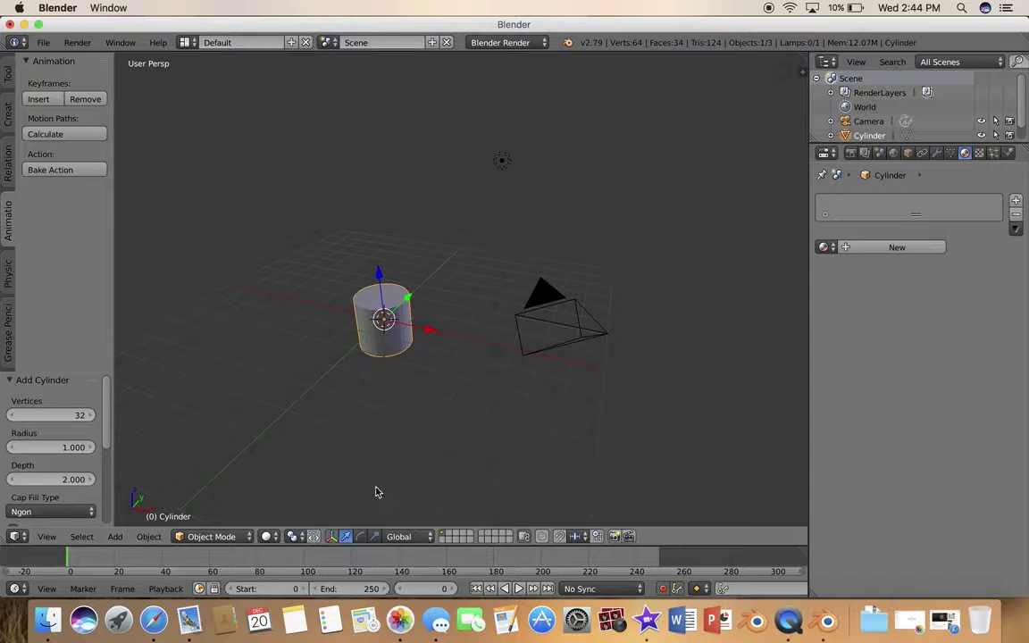
- Stretch the cylinder along the Z axis to about 2.449 times its height, and restore the translate manipulator
click(374, 536)
drag(379, 272, 327, 181)
click(346, 536)
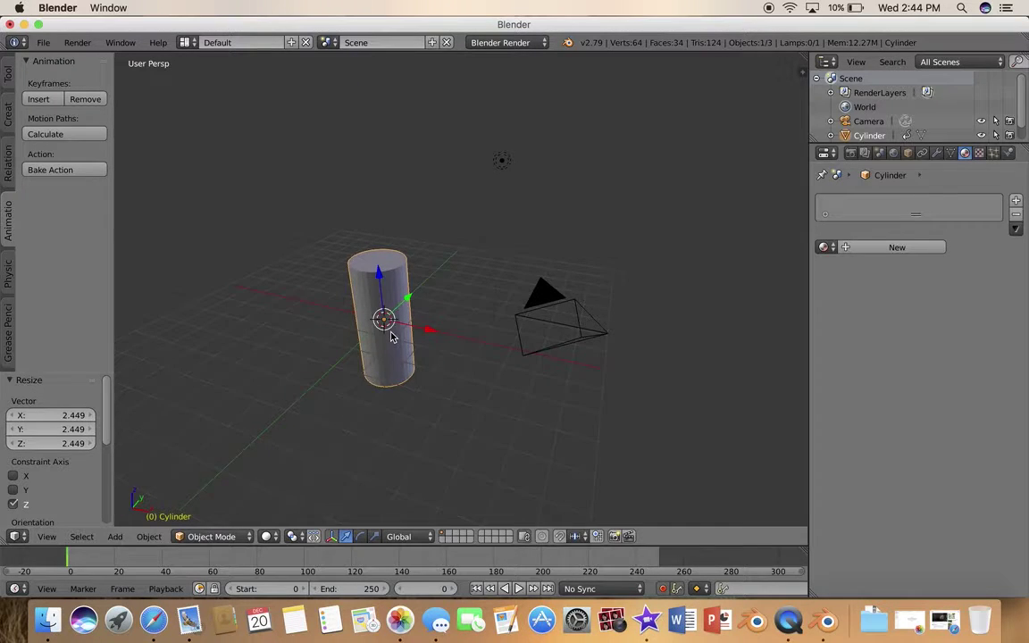
- Turn on X-Ray display for the cylinder in its object display settings
scroll(391, 336, right, 5)
scroll(391, 337, down, 4)
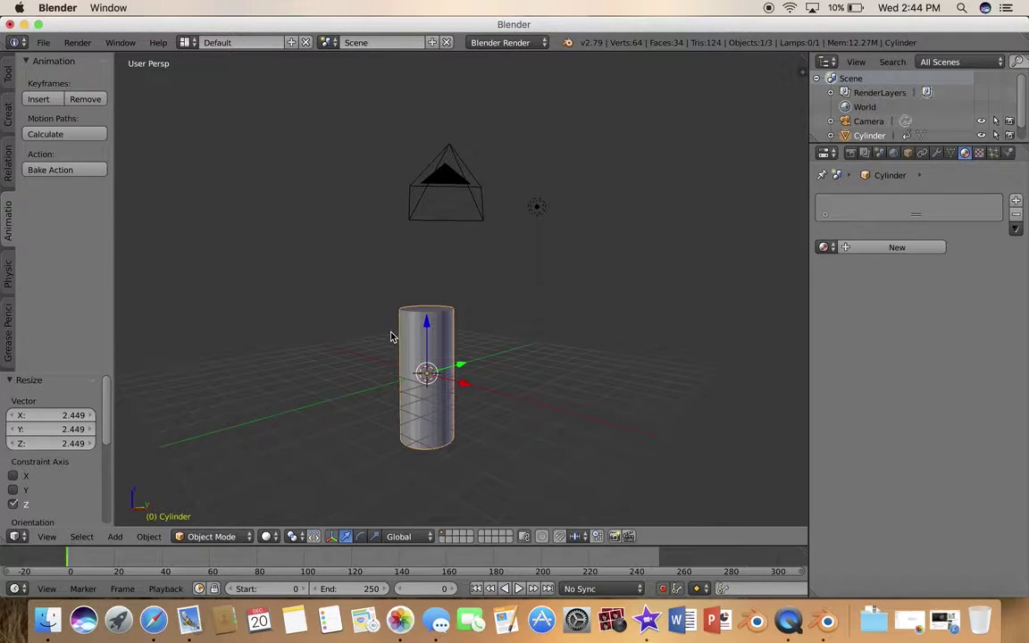
click(907, 154)
click(923, 551)
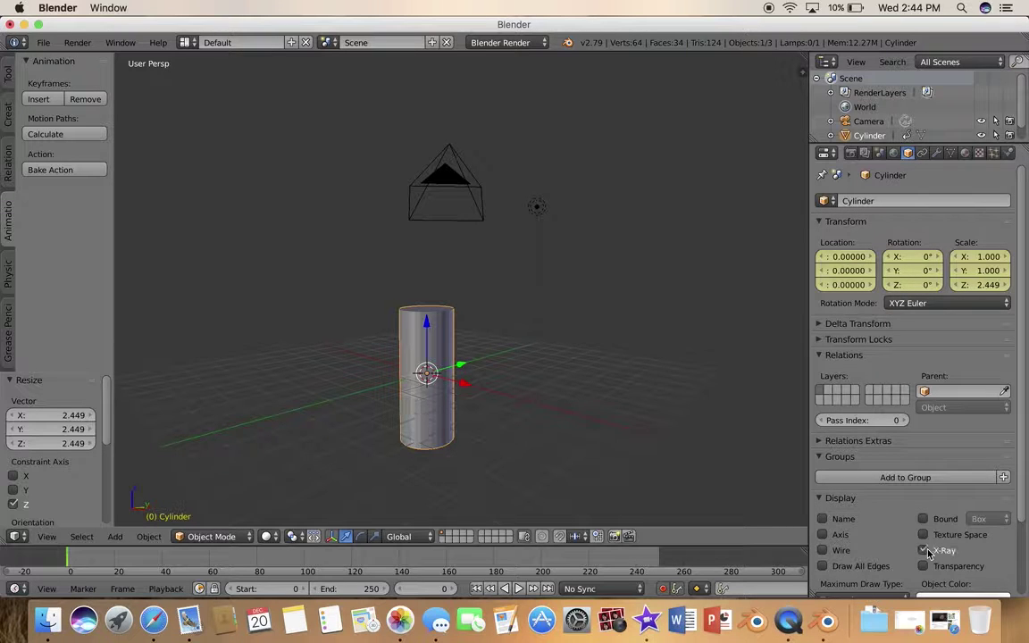
- Add a single-bone armature at the centre of the cylinder
click(111, 539)
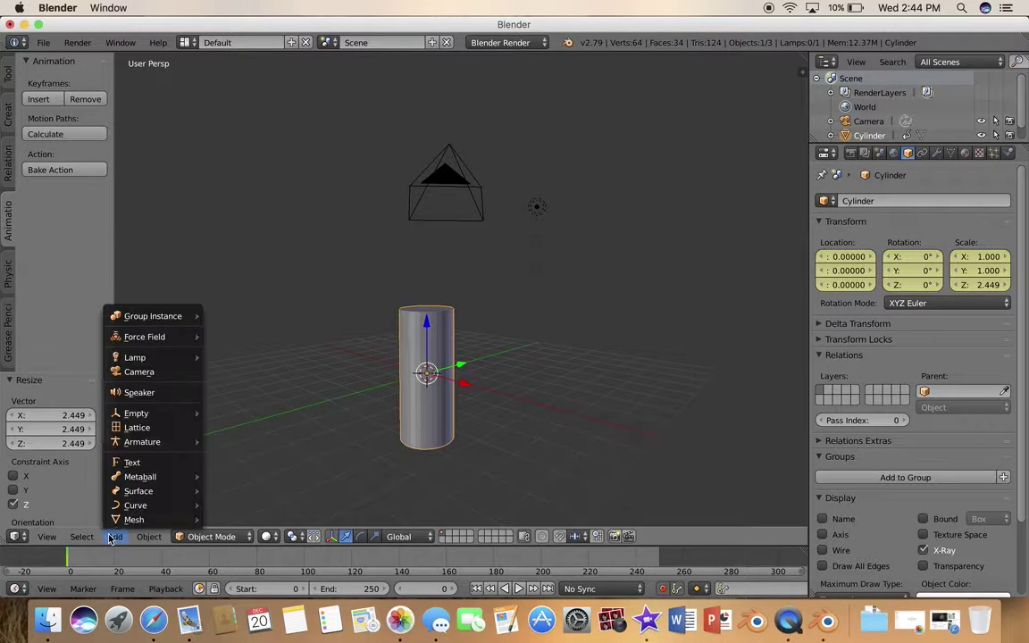
mouse_move(170, 442)
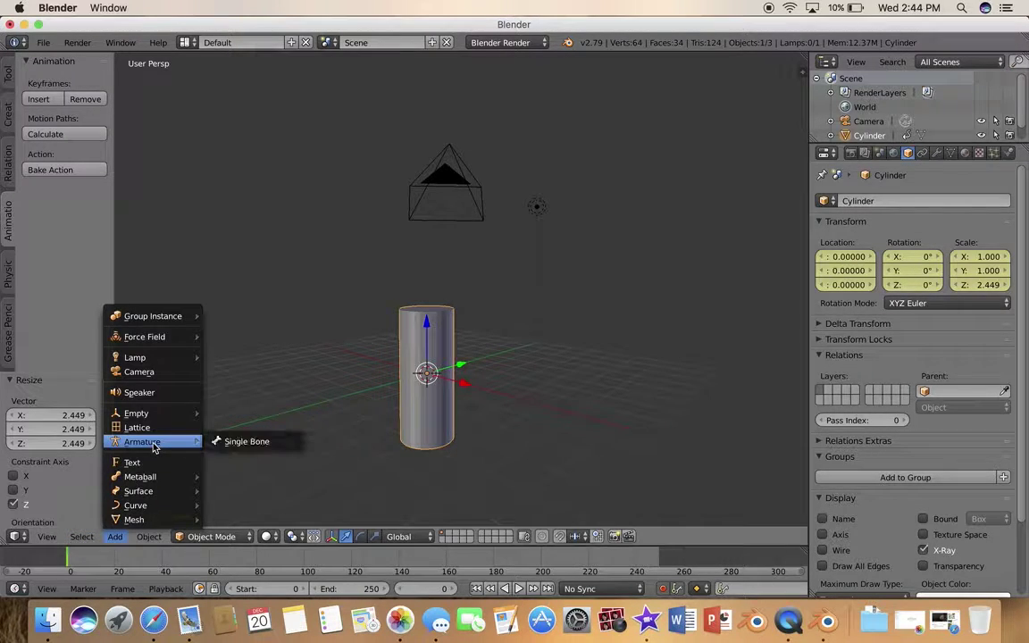
click(224, 441)
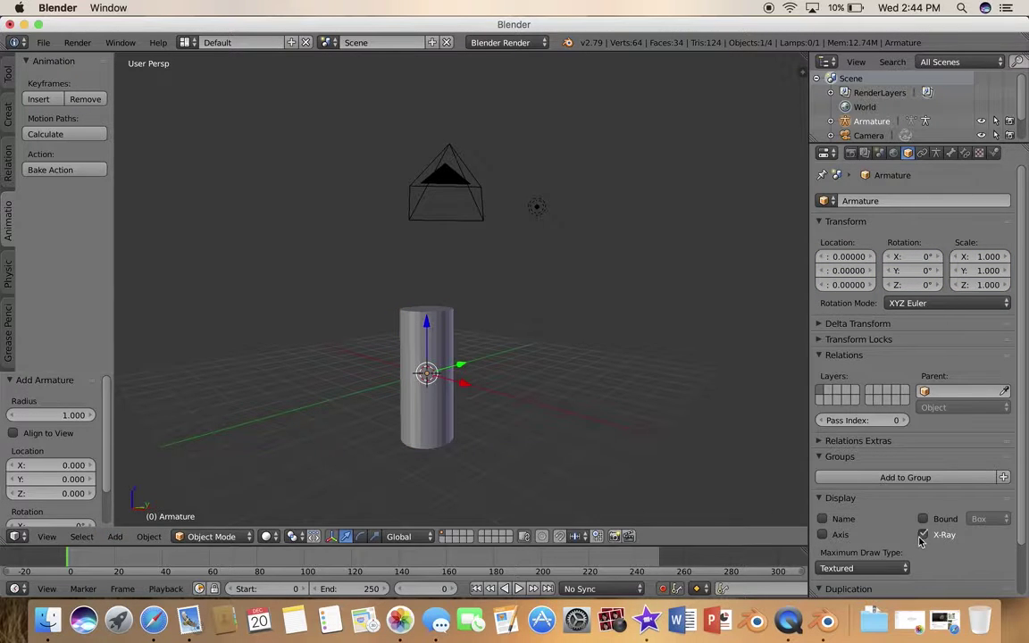
- Select the cylinder and turn off its X-Ray display
scroll(436, 418, left, 5)
scroll(437, 418, up, 5)
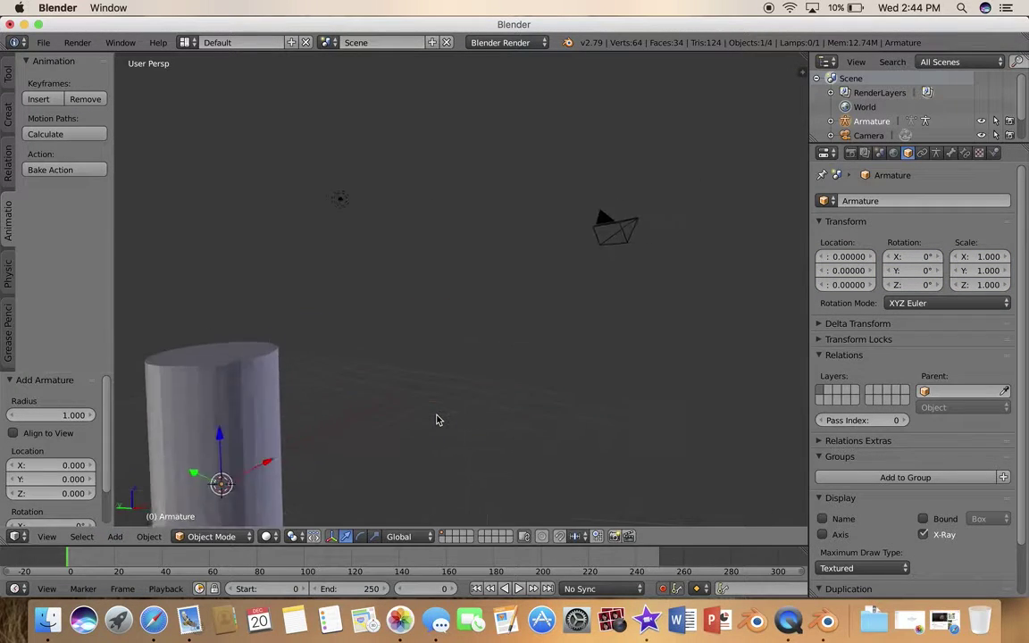
scroll(436, 419, left, 5)
scroll(413, 438, down, 5)
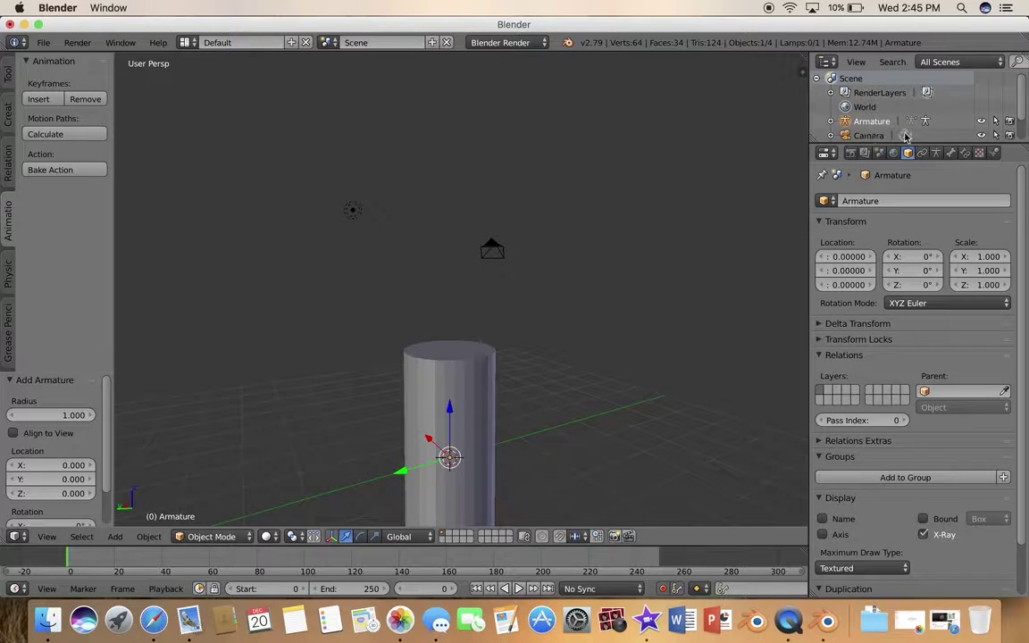
drag(1024, 125, 1023, 141)
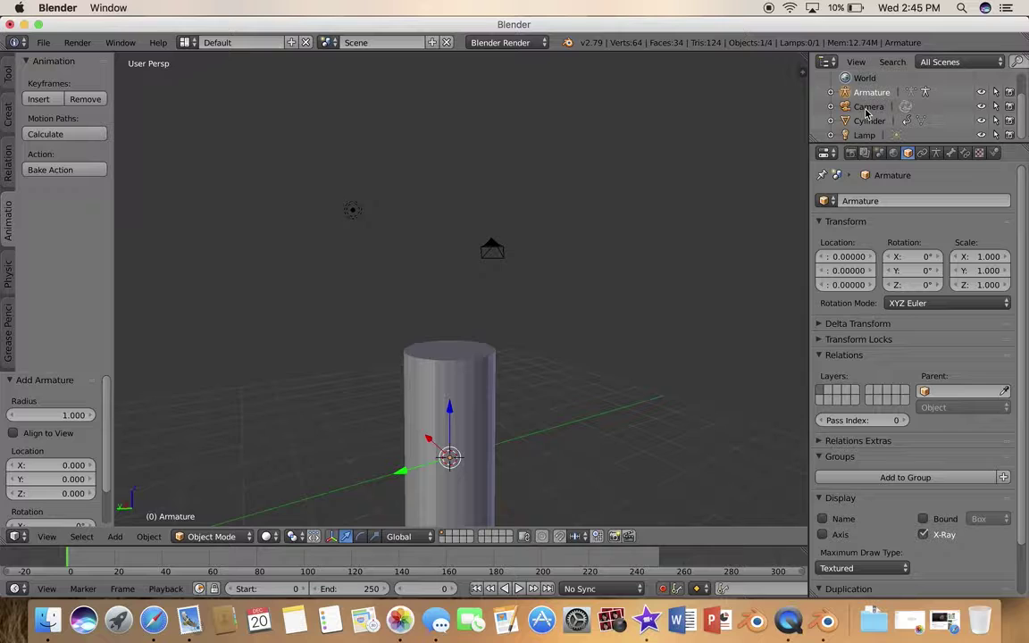
click(868, 121)
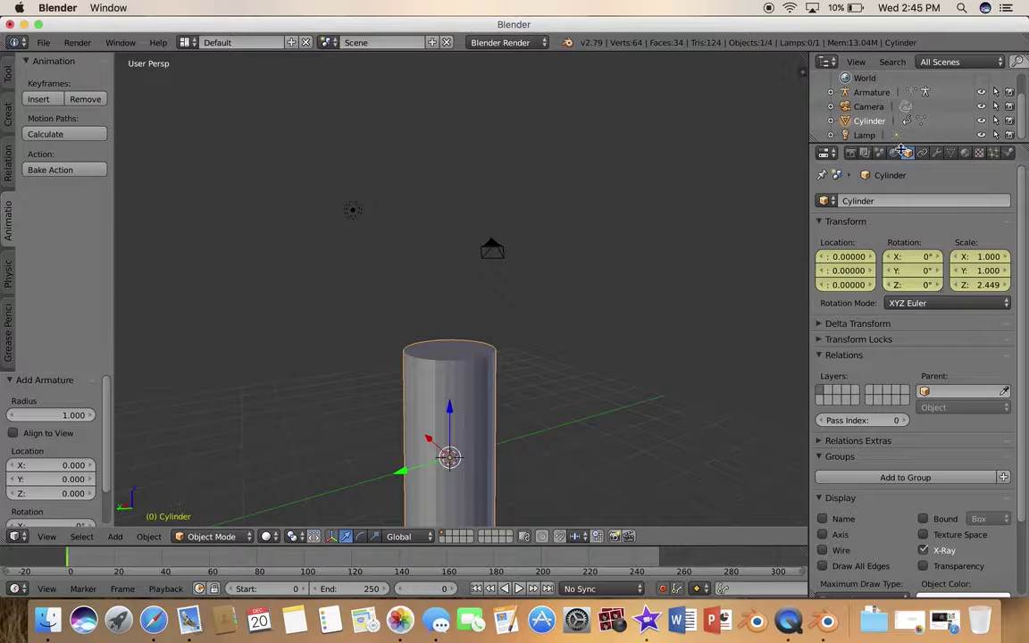
click(922, 550)
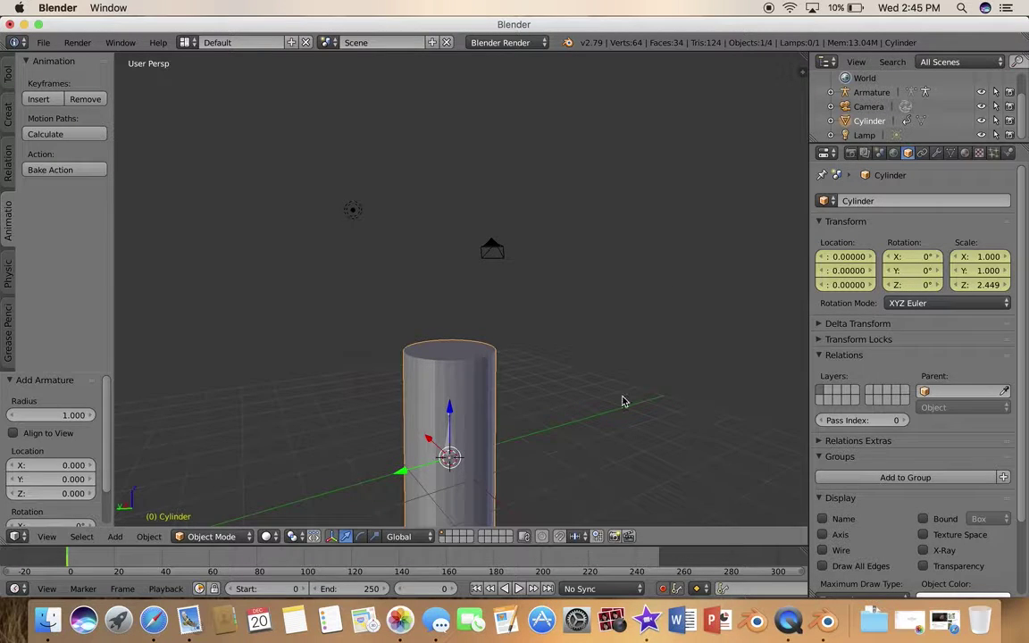
- Try scaling the cylinder uniformly by about 0.839 and undo the resize
scroll(623, 401, down, 5)
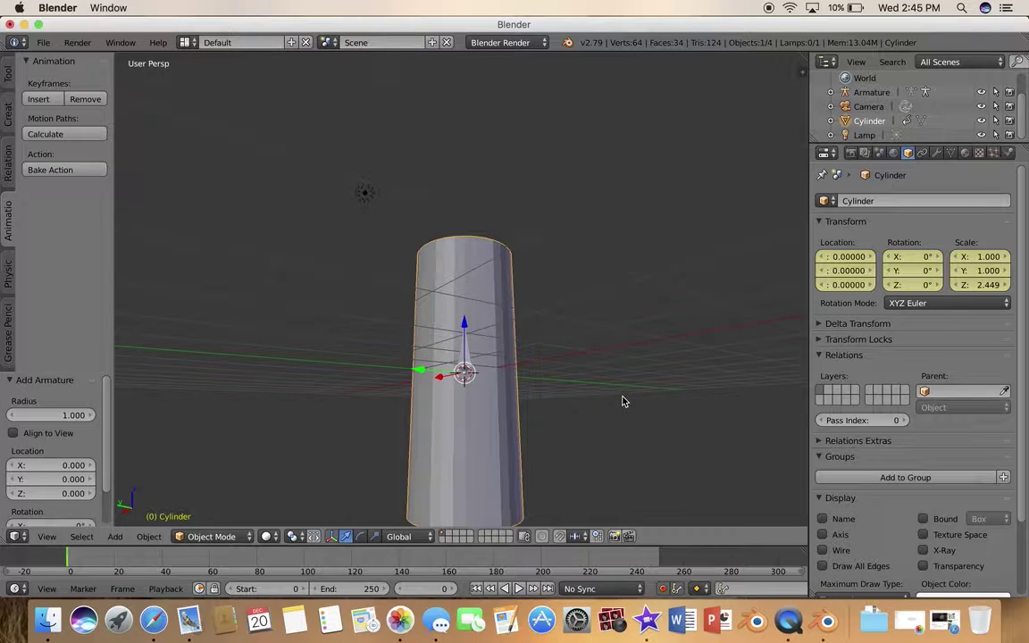
scroll(610, 272, down, 10)
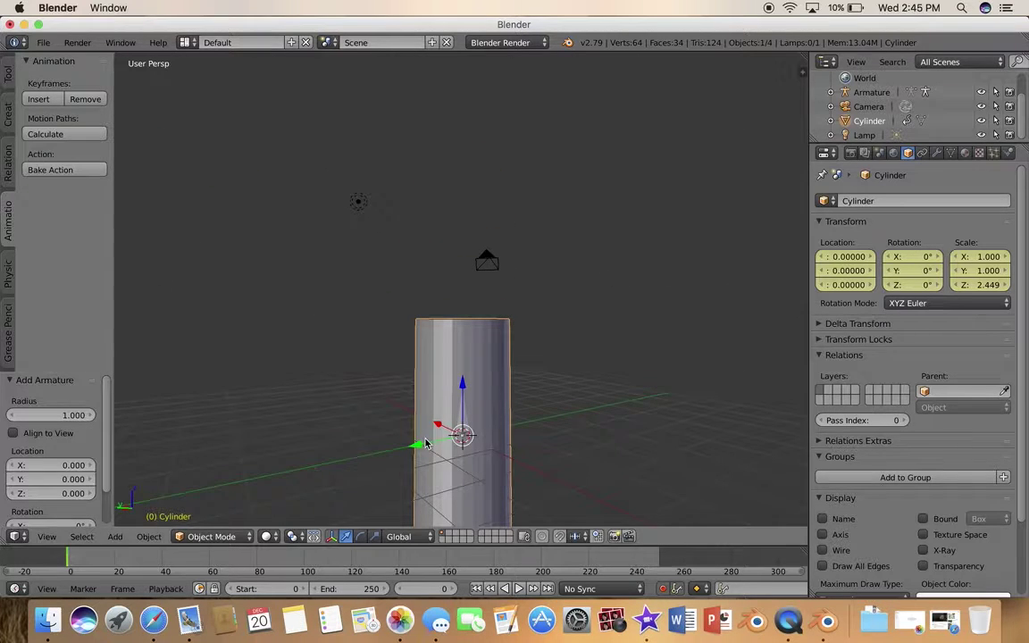
key(s)
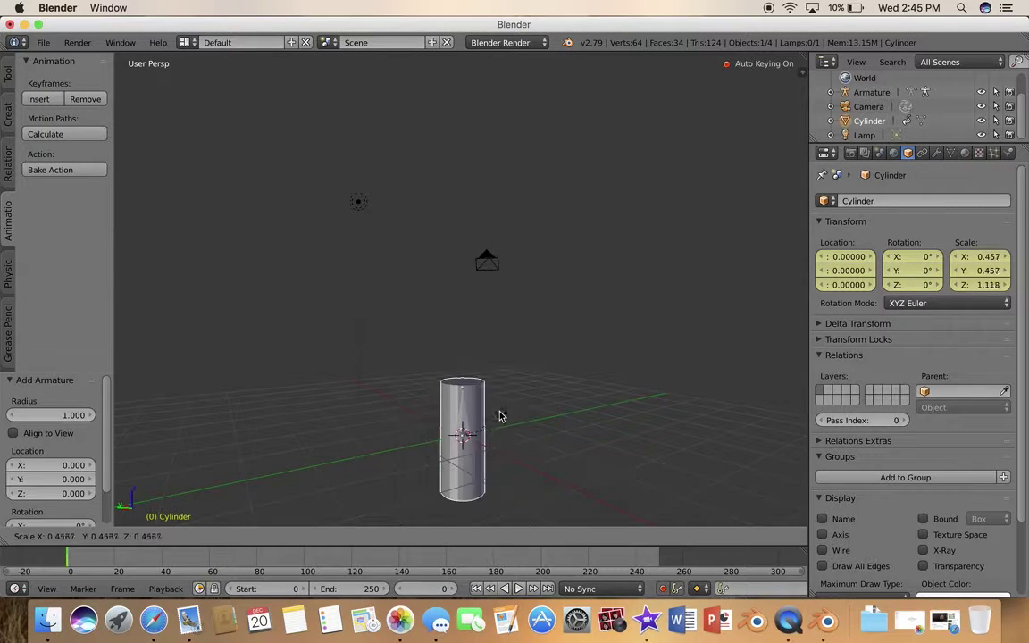
click(540, 464)
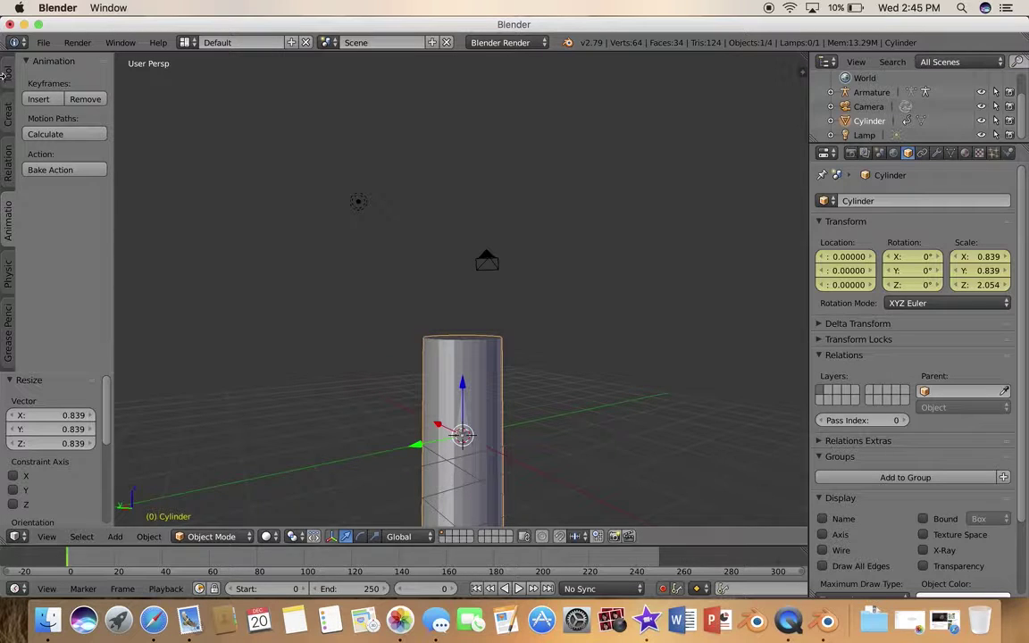
click(12, 105)
click(38, 284)
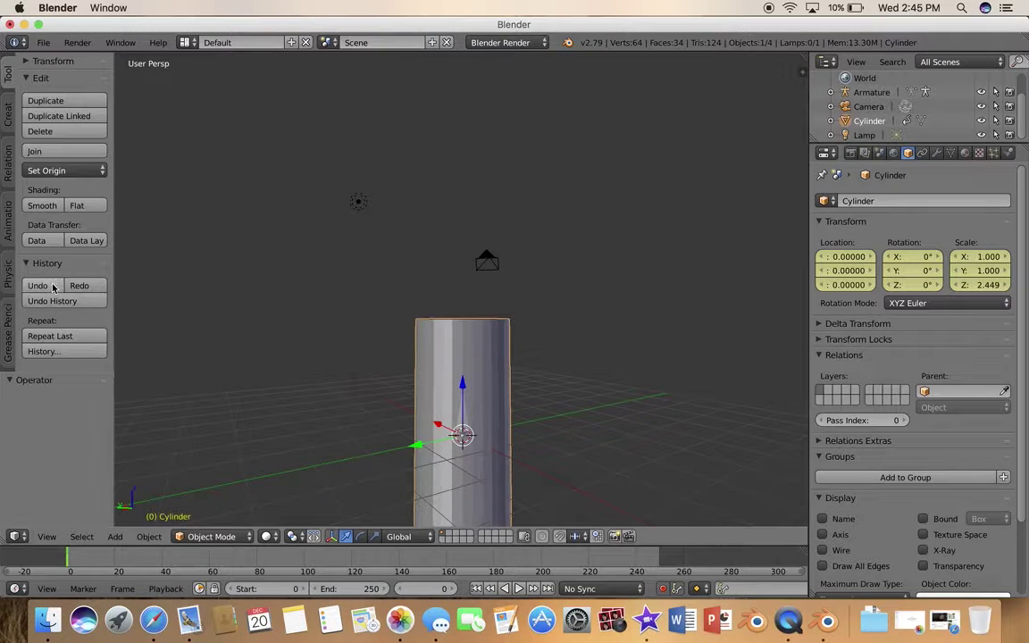
- Select the armature inside the cylinder and scale it uniformly to about 4.538
click(463, 419)
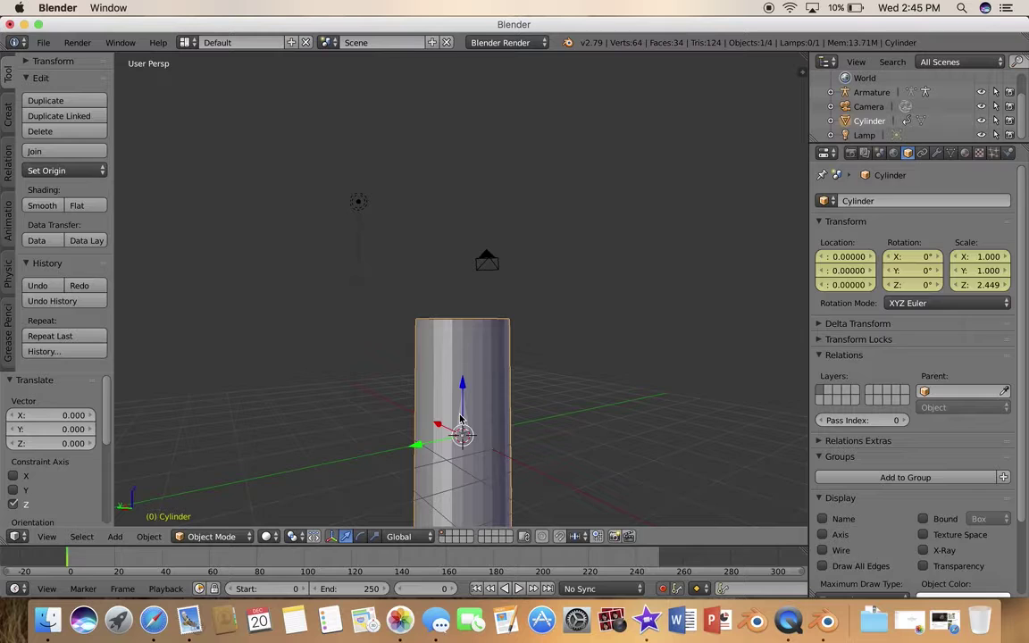
right_click(461, 419)
key(s)
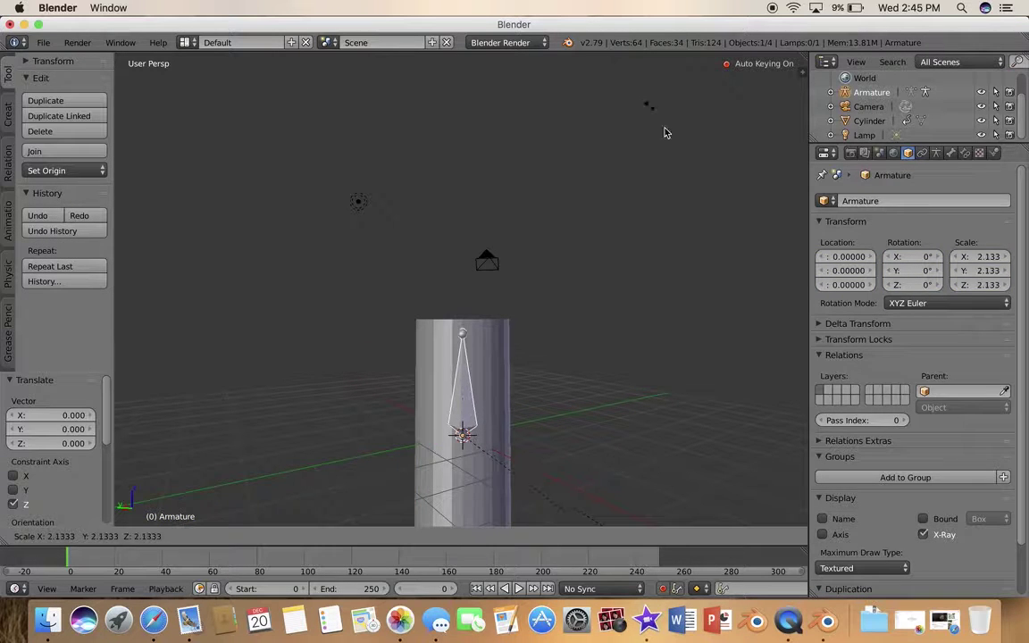
click(741, 356)
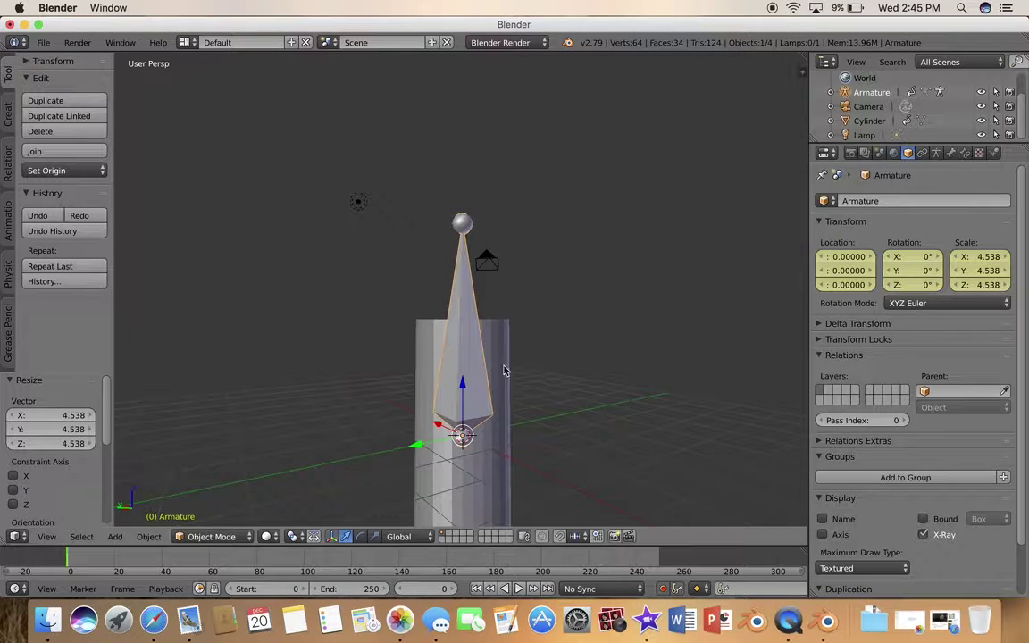
- Move the armature down the Z axis by about 2.415 so its base sits at the cylinder's bottom
scroll(682, 344, down, 4)
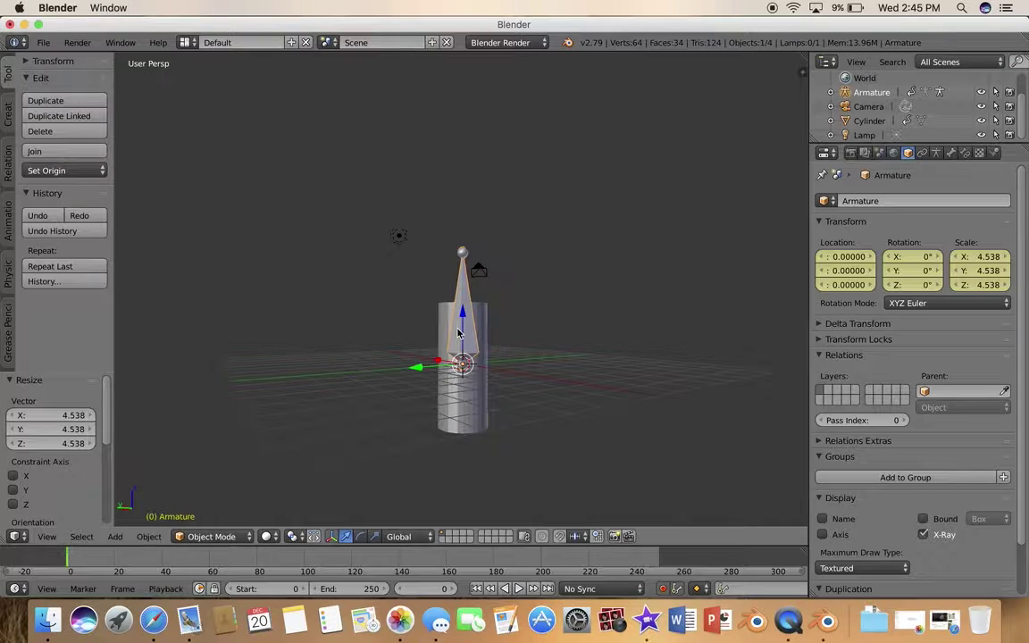
key(g)
key(z)
click(510, 381)
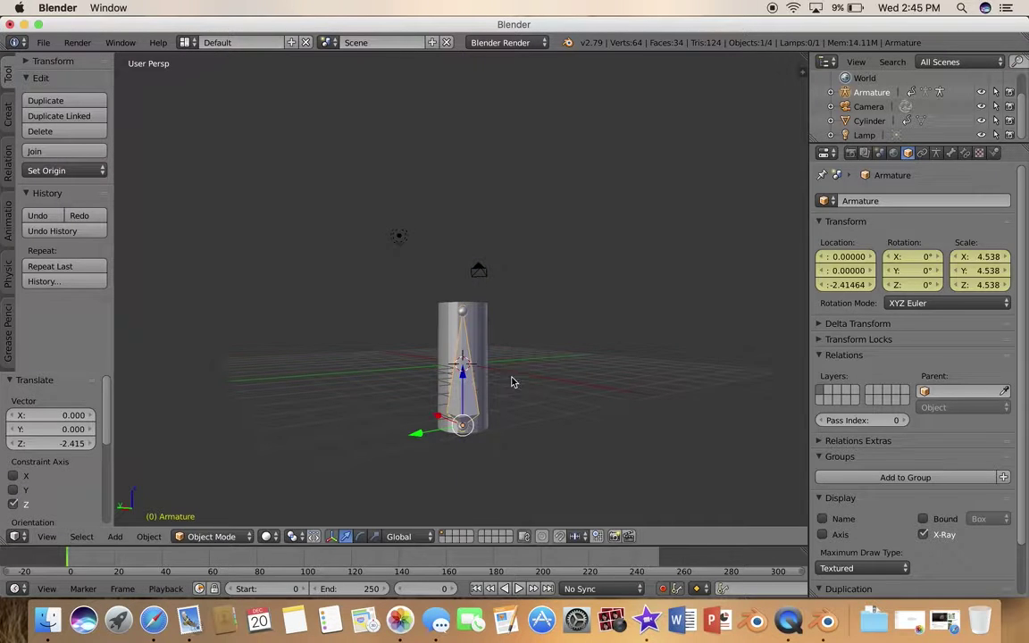
- Enter Edit Mode on the armature, select its single bone and subdivide it with 5 cuts
middle_drag(536, 389, 505, 426)
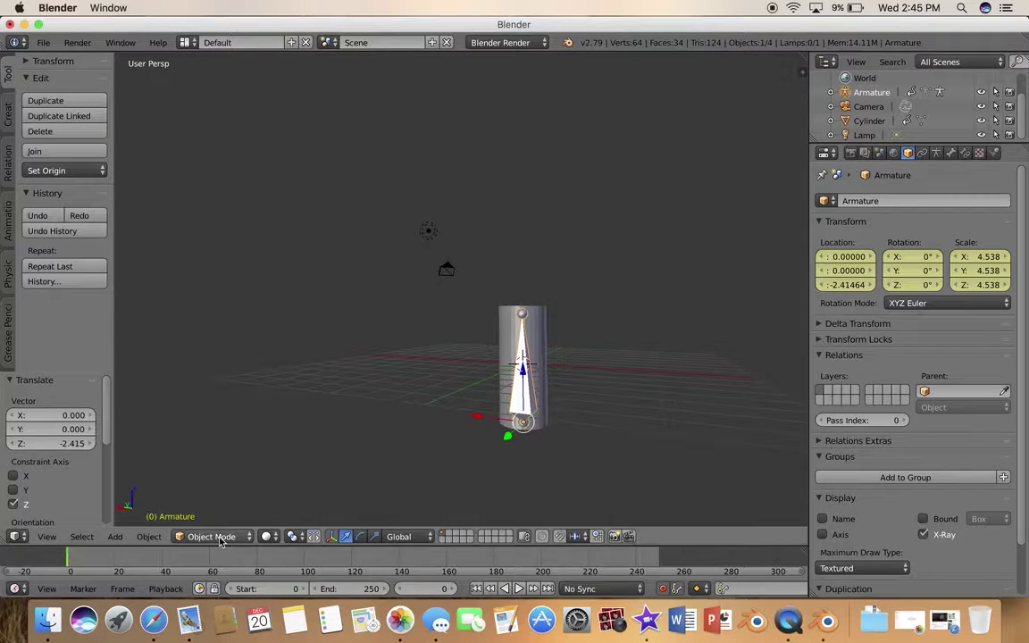
key(Tab)
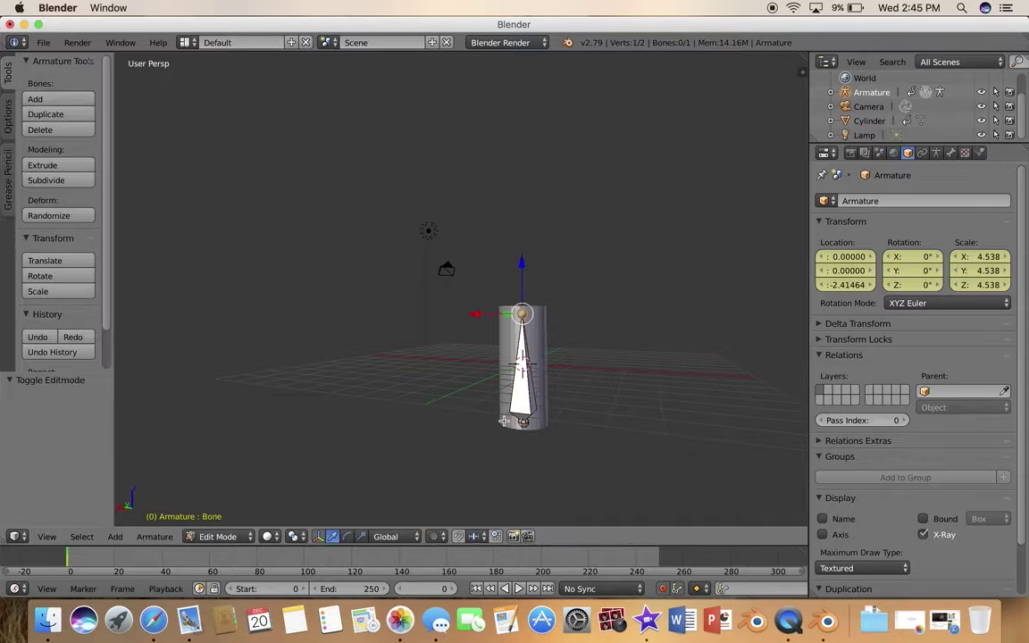
scroll(567, 317, left, 10)
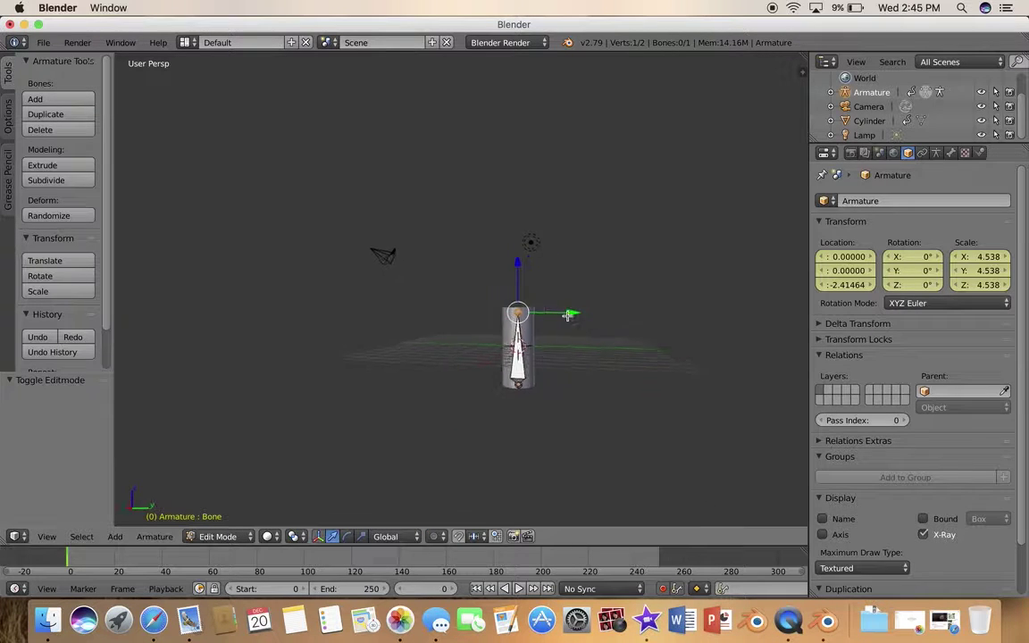
middle_drag(557, 295, 533, 225)
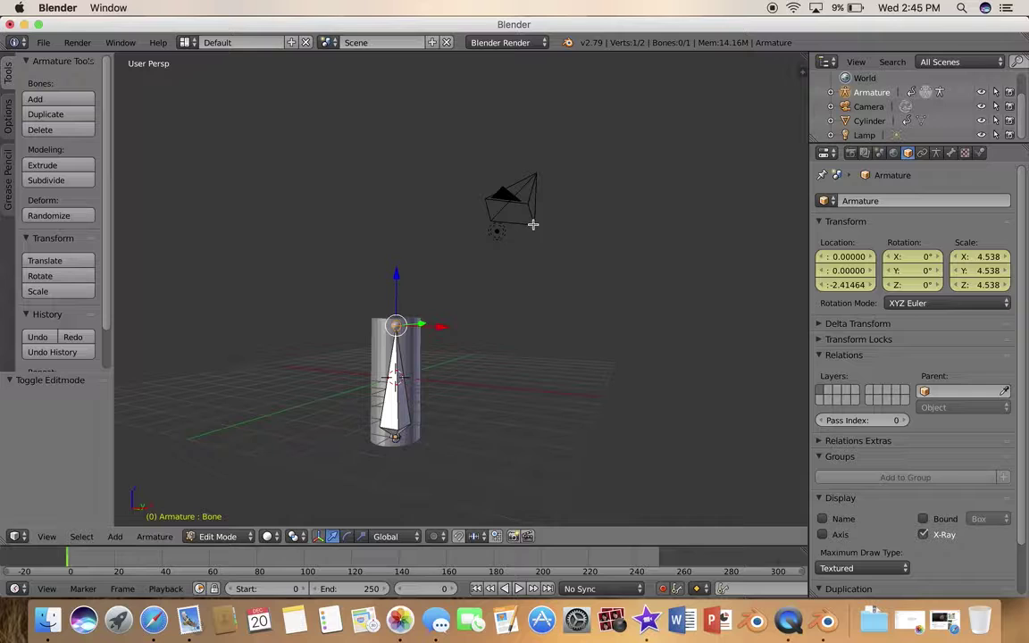
right_click(403, 407)
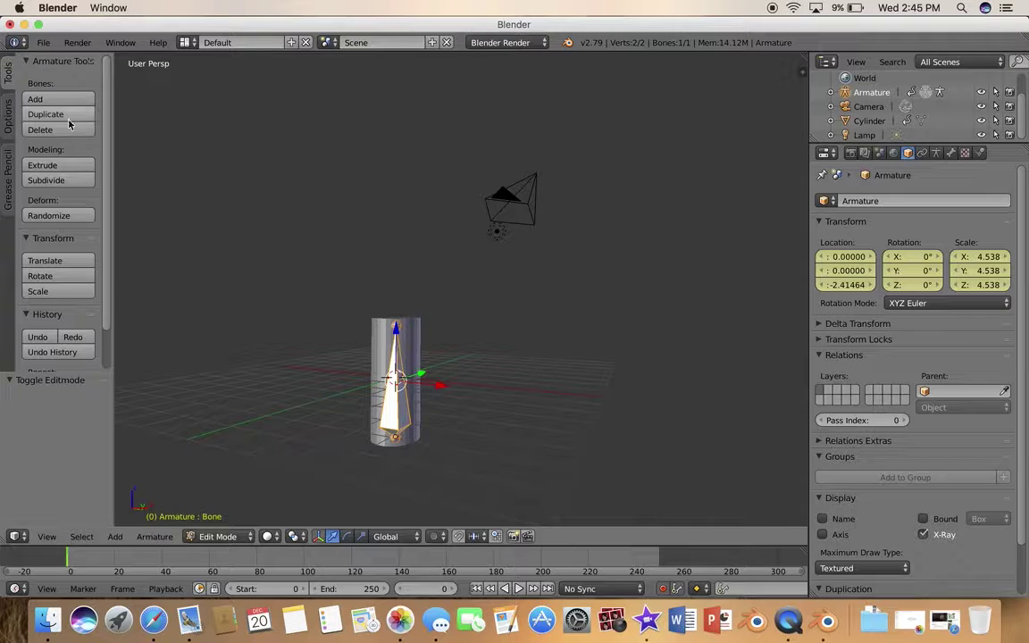
click(52, 178)
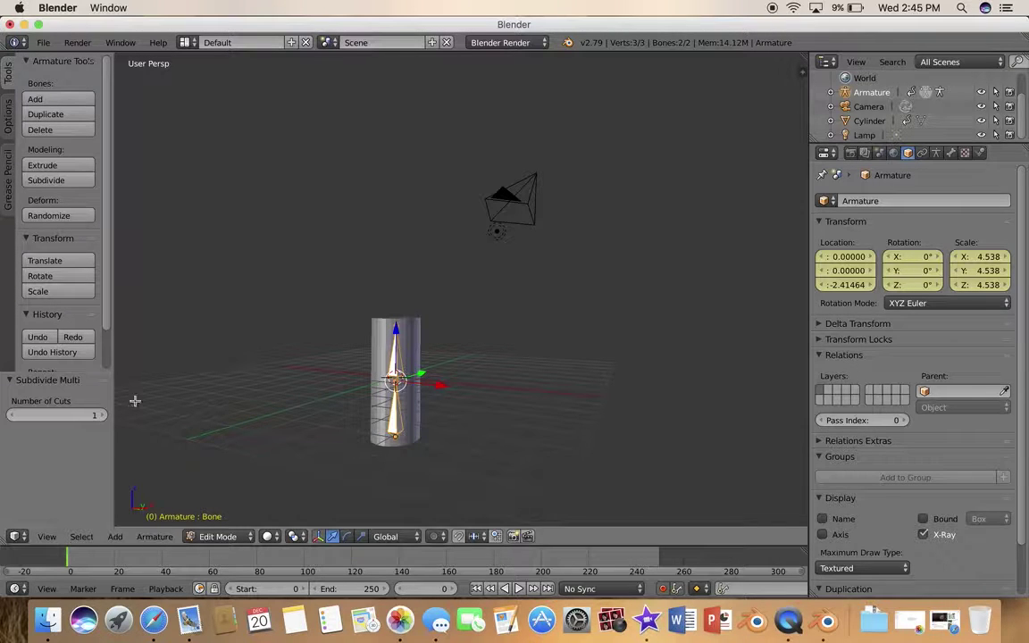
click(99, 416)
click(99, 416)
click(100, 416)
click(100, 416)
click(100, 416)
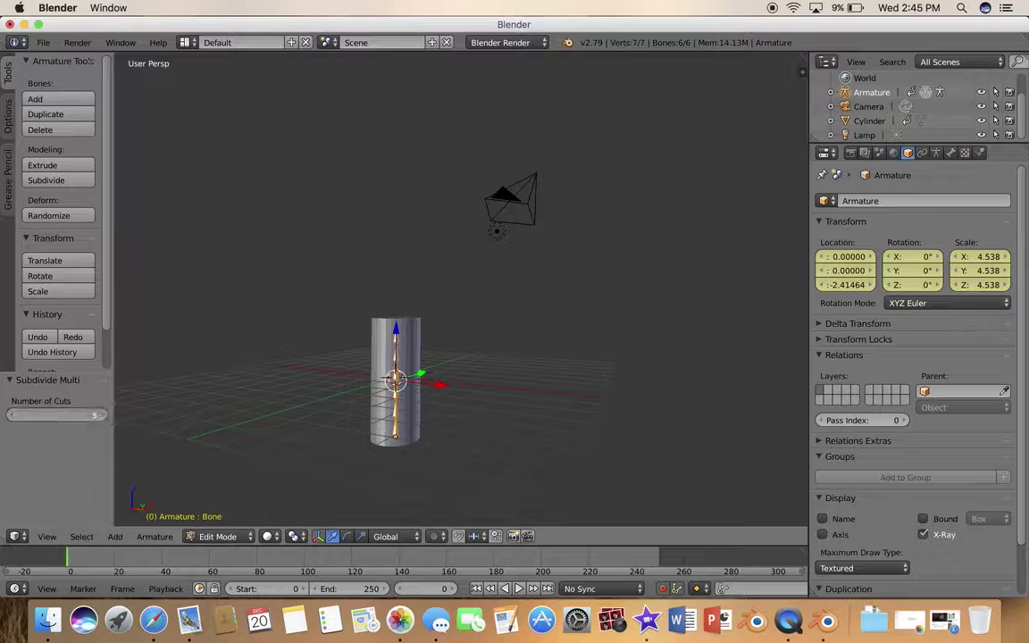
click(15, 416)
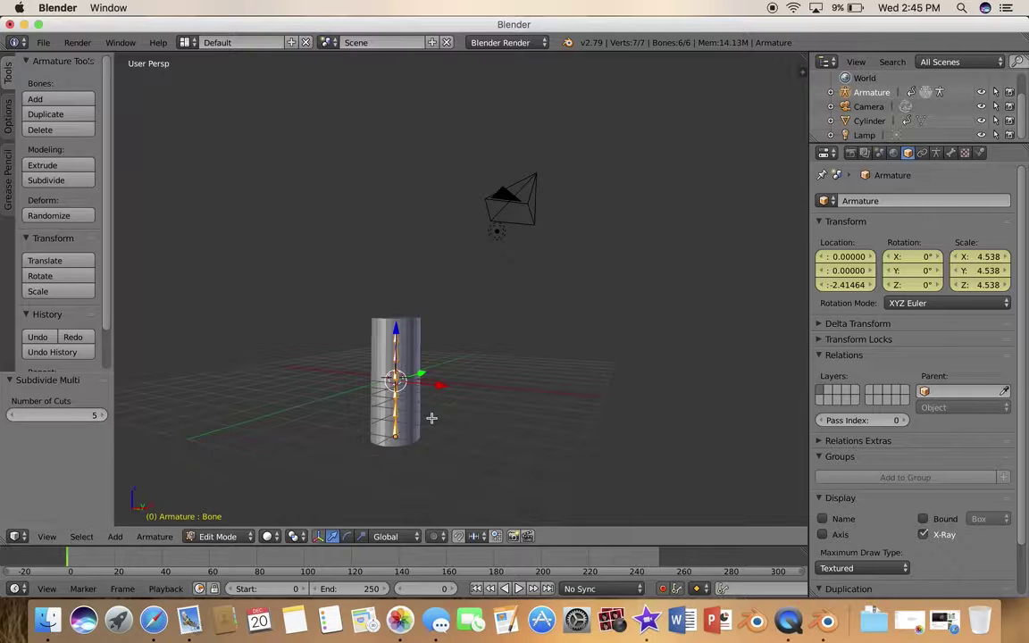
- Select only the topmost bone, try rotating it in Pose Mode and undo the rotation
click(465, 466)
key(a)
scroll(419, 399, right, 5)
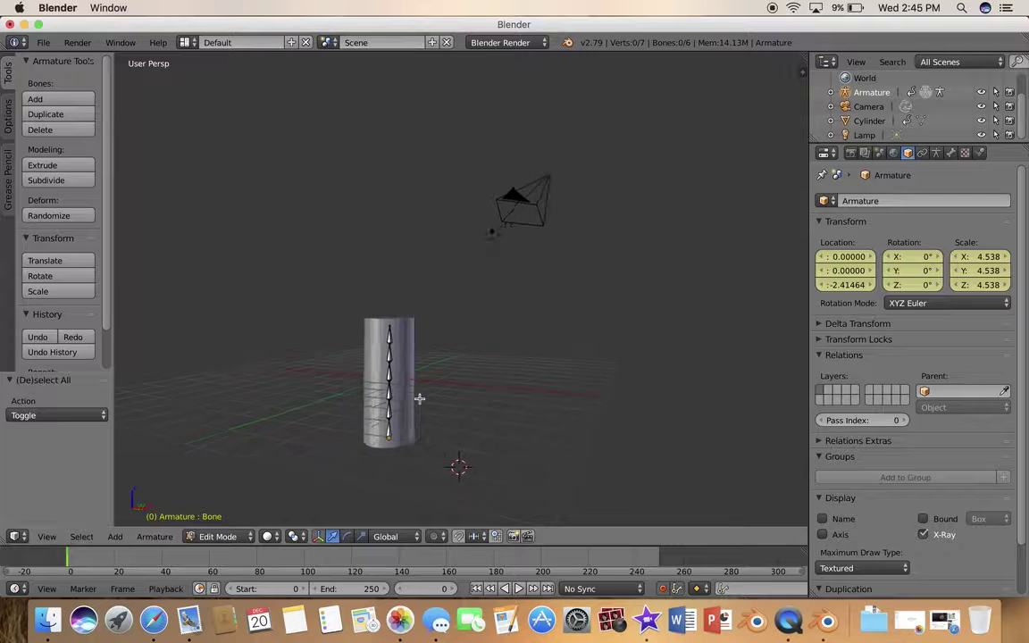
scroll(418, 398, right, 4)
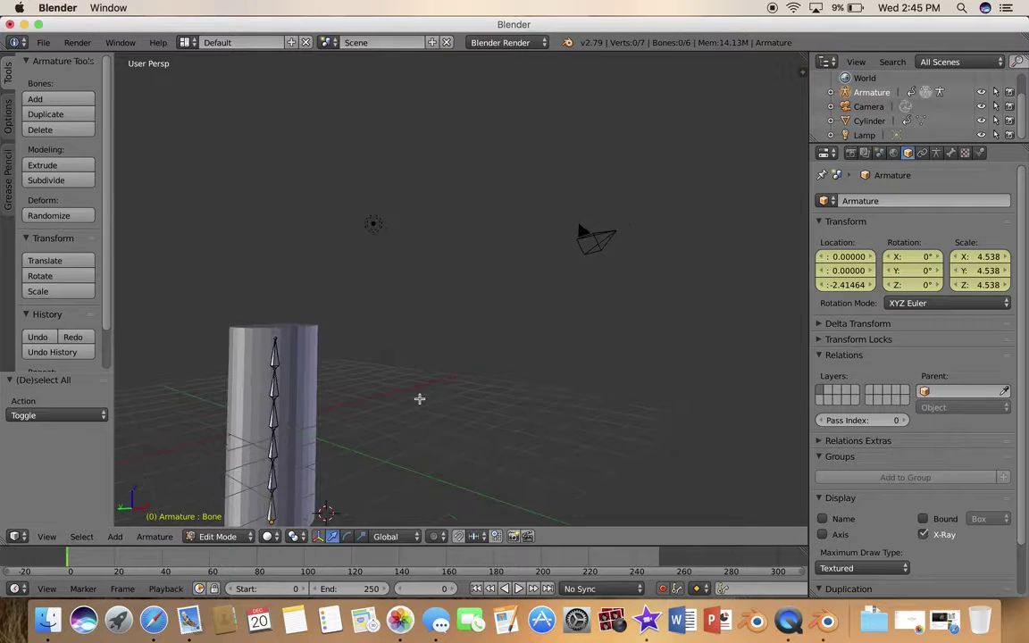
right_click(275, 358)
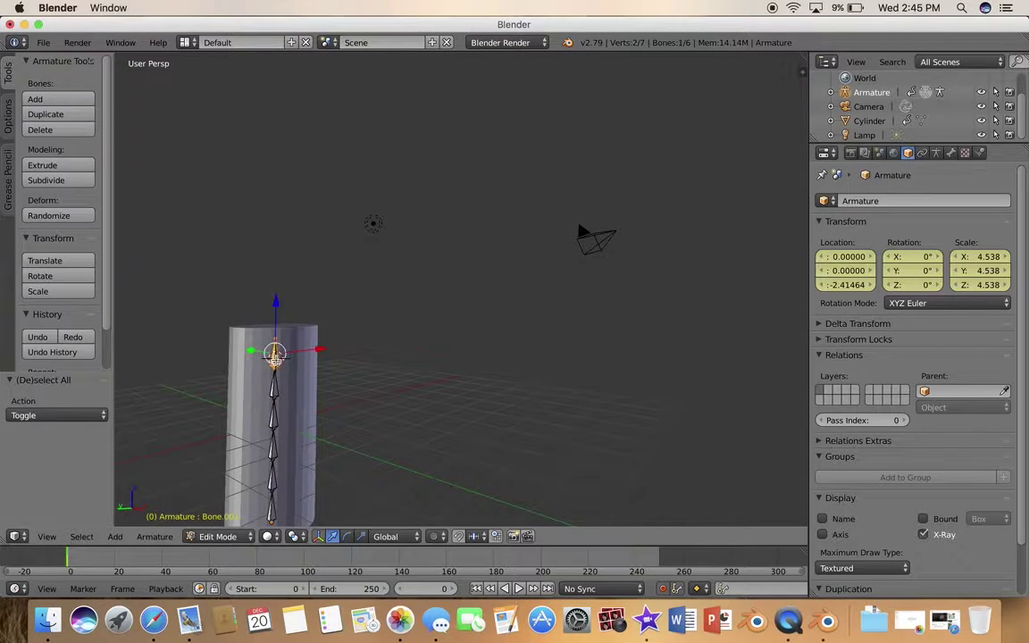
click(226, 536)
click(219, 487)
key(r)
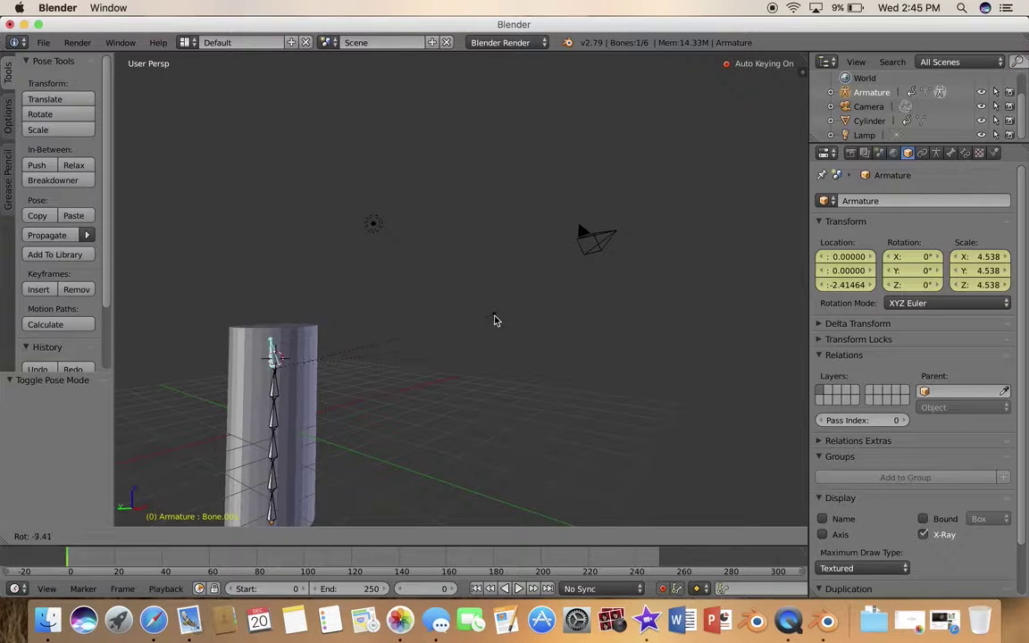
click(500, 341)
click(50, 367)
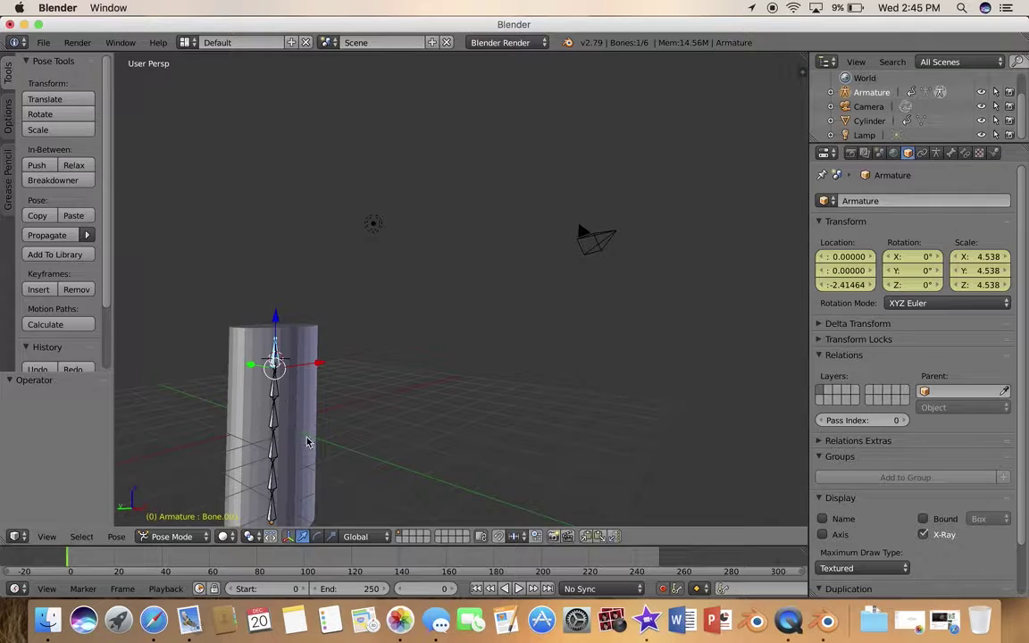
- Return to Object Mode and parent the cylinder to the armature using Armature Deform With Automatic Weights
click(193, 537)
click(183, 519)
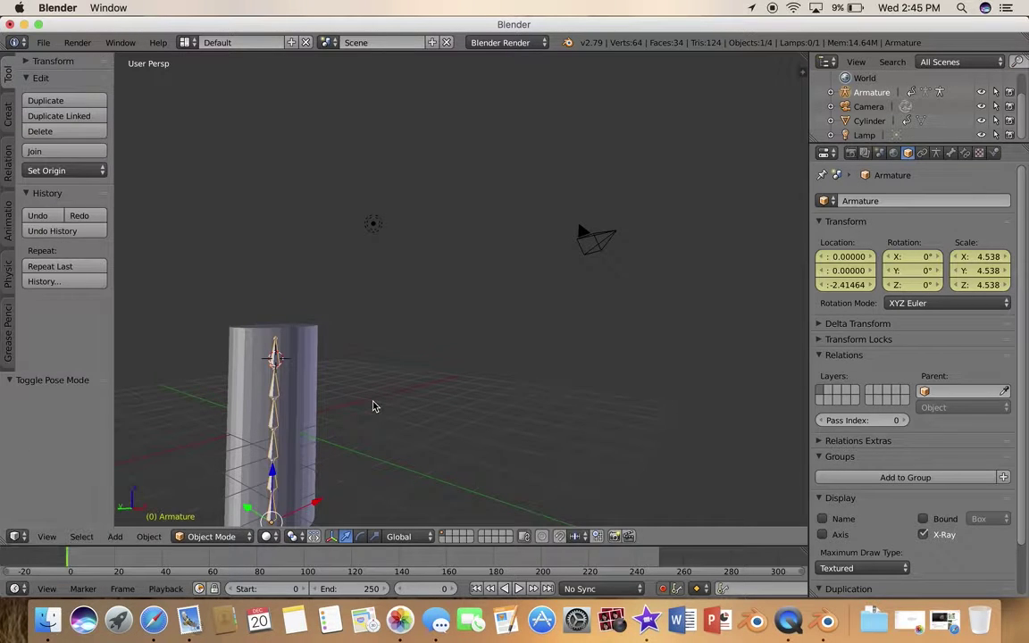
key(a)
right_click(293, 402)
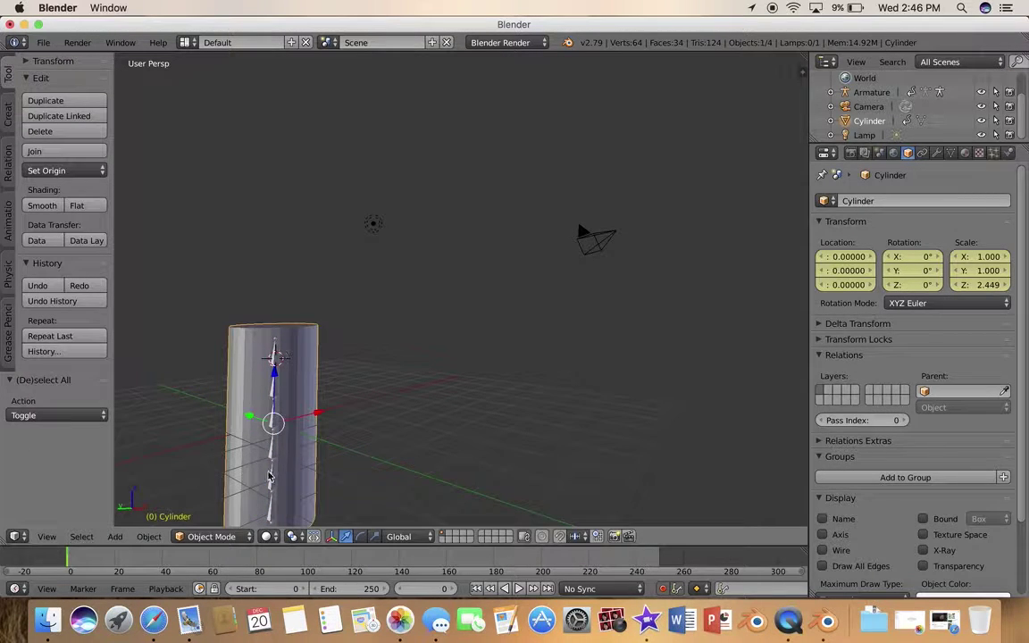
shift+right_click(275, 384)
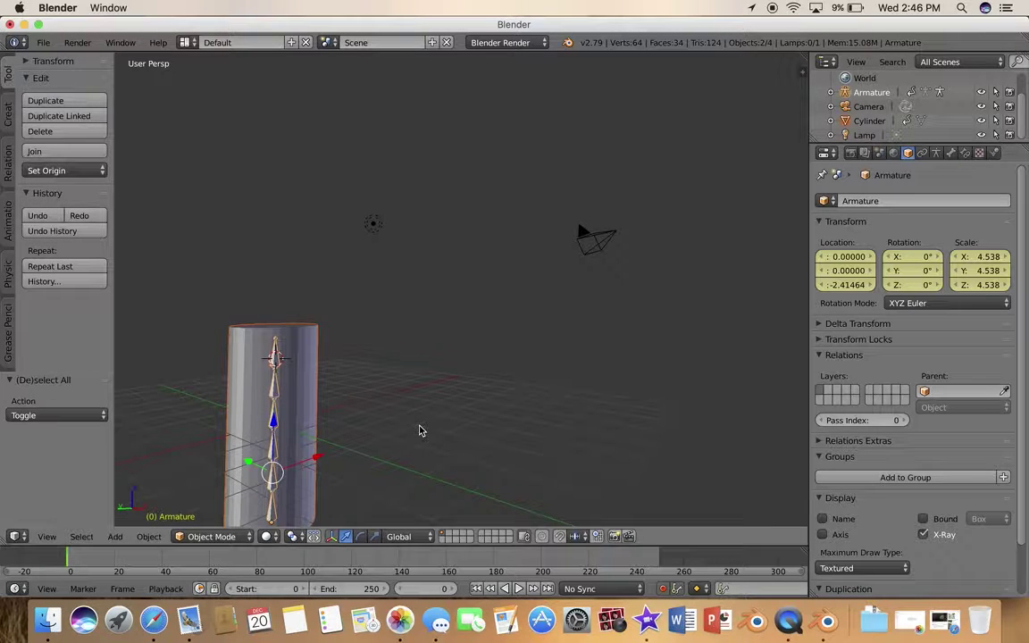
key(ctrl+p)
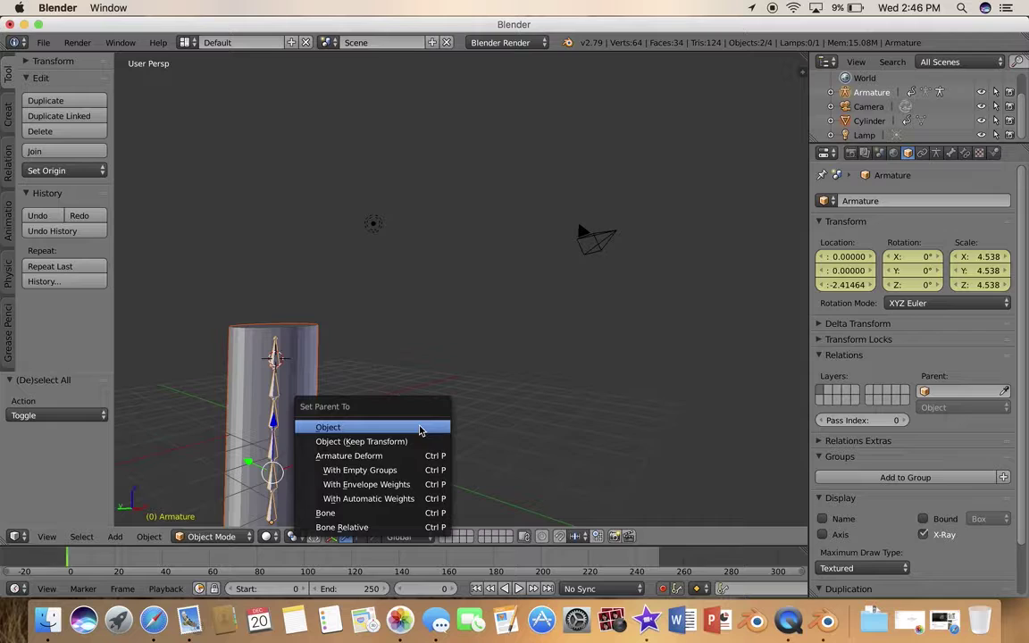
click(388, 502)
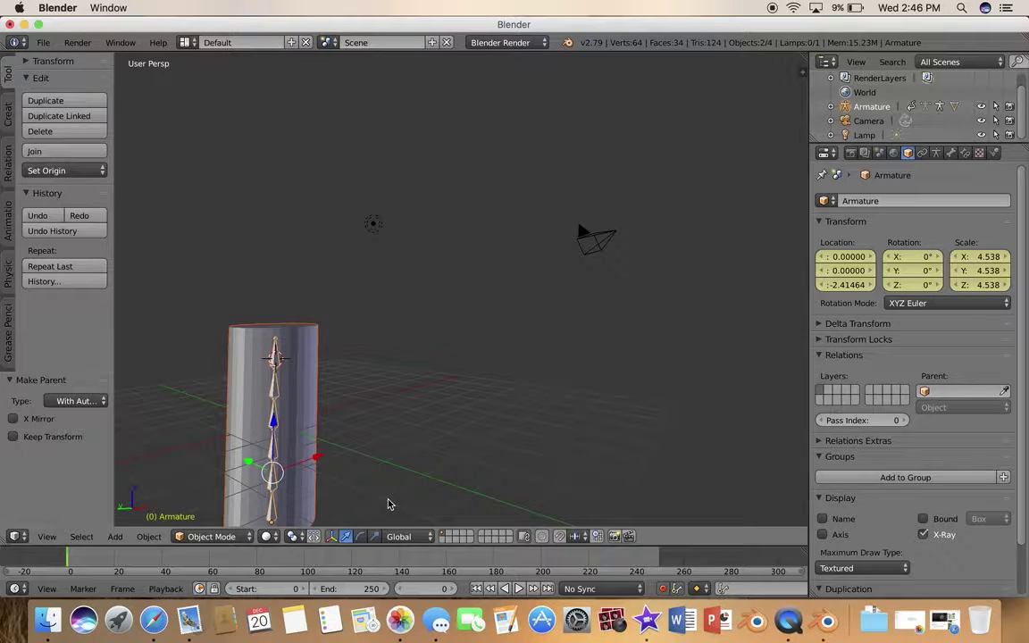
- Test the deformation by rotating the topmost bone about 28.5° in Pose Mode, and undo the rotation
middle_drag(462, 409, 463, 412)
click(210, 536)
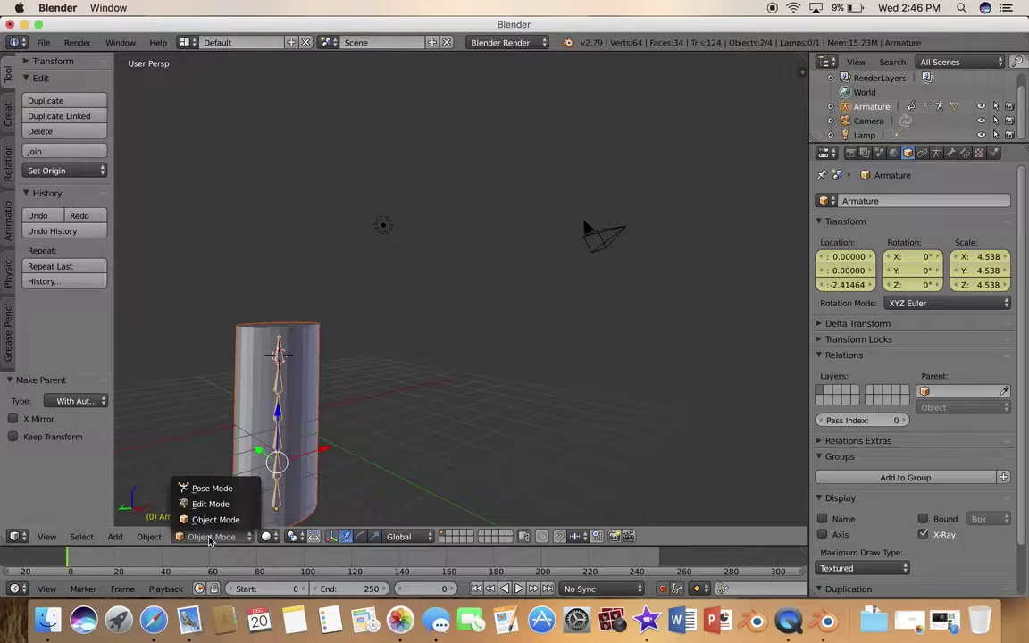
click(213, 489)
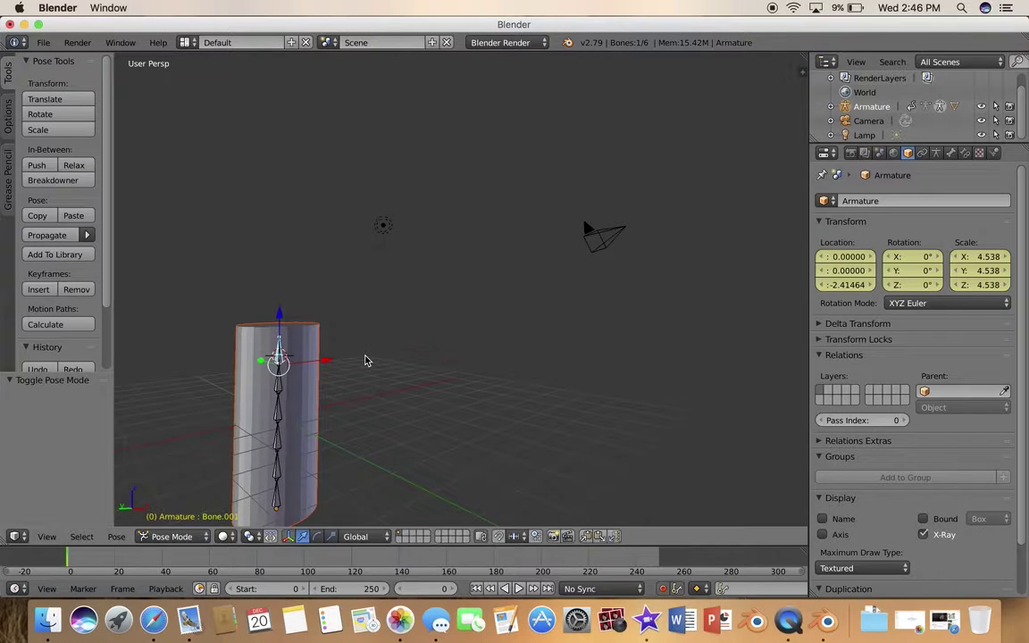
key(r)
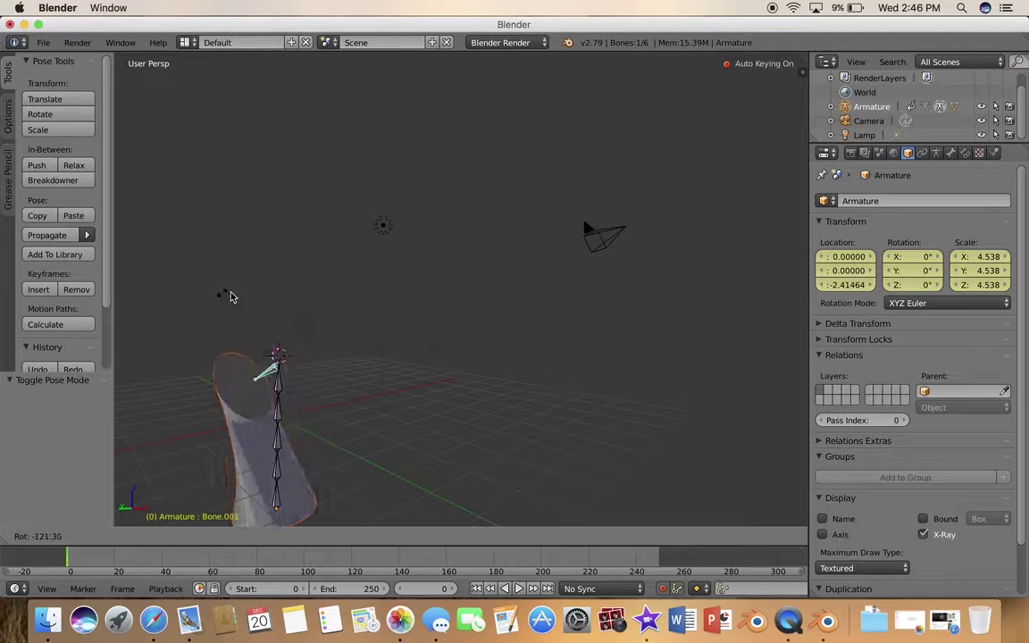
click(308, 353)
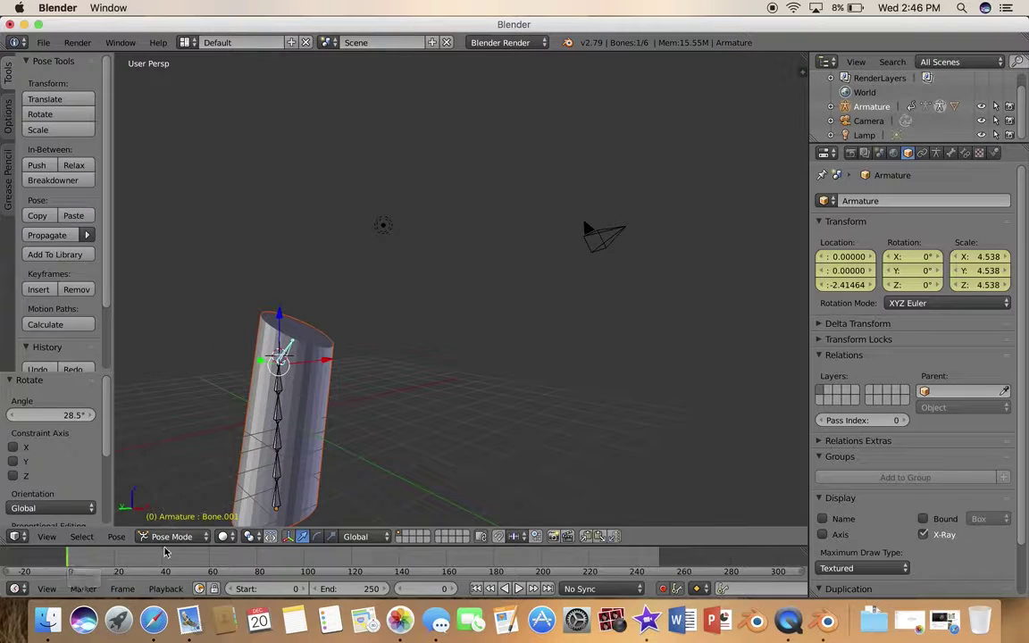
click(41, 366)
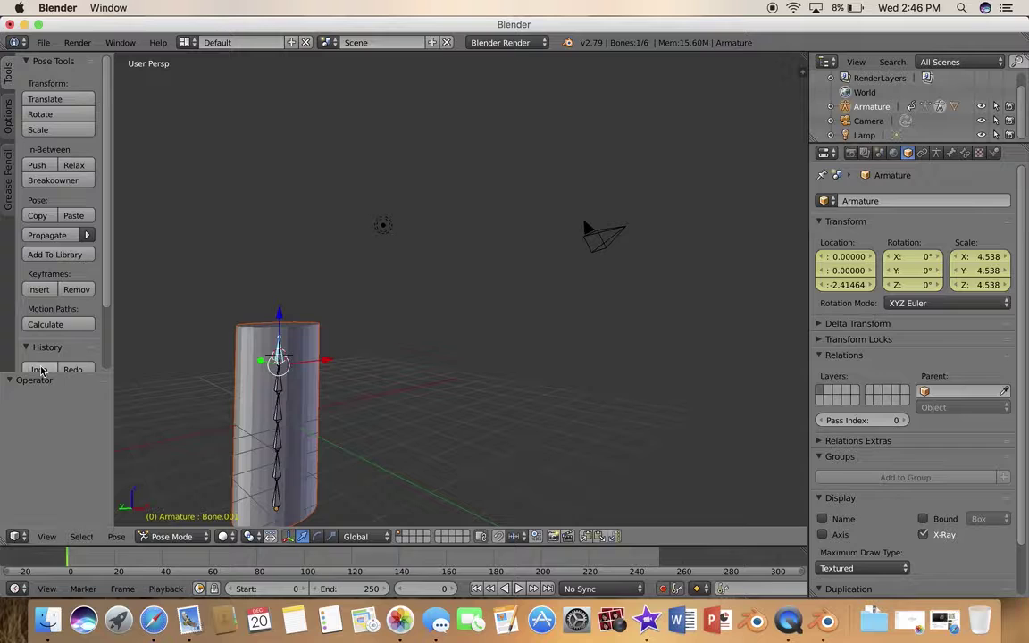
- Go back to Object Mode, select only the cylinder and open it in Edit Mode
click(171, 536)
click(188, 520)
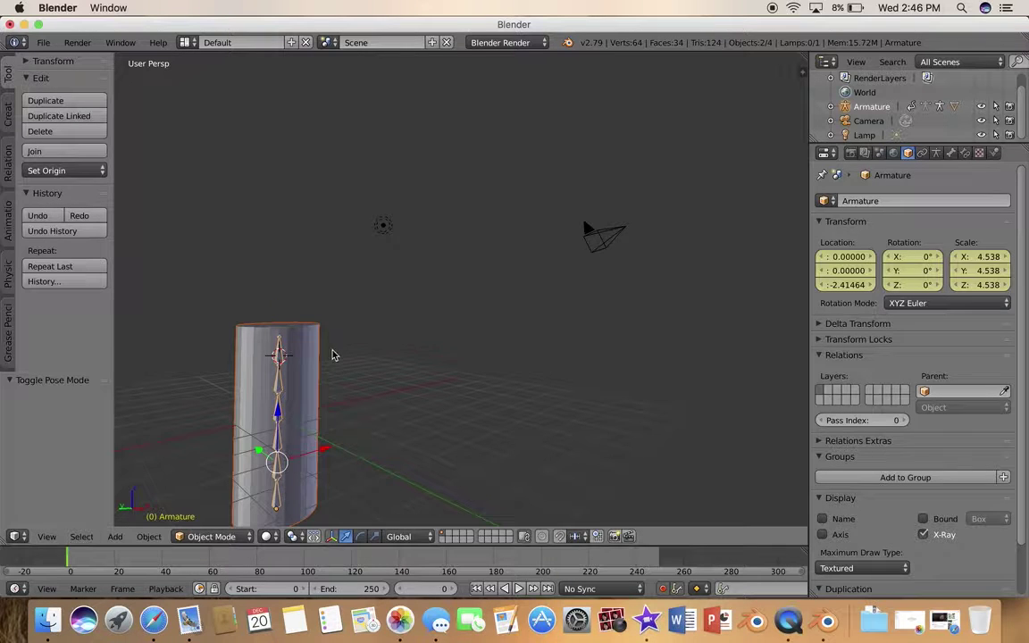
key(a)
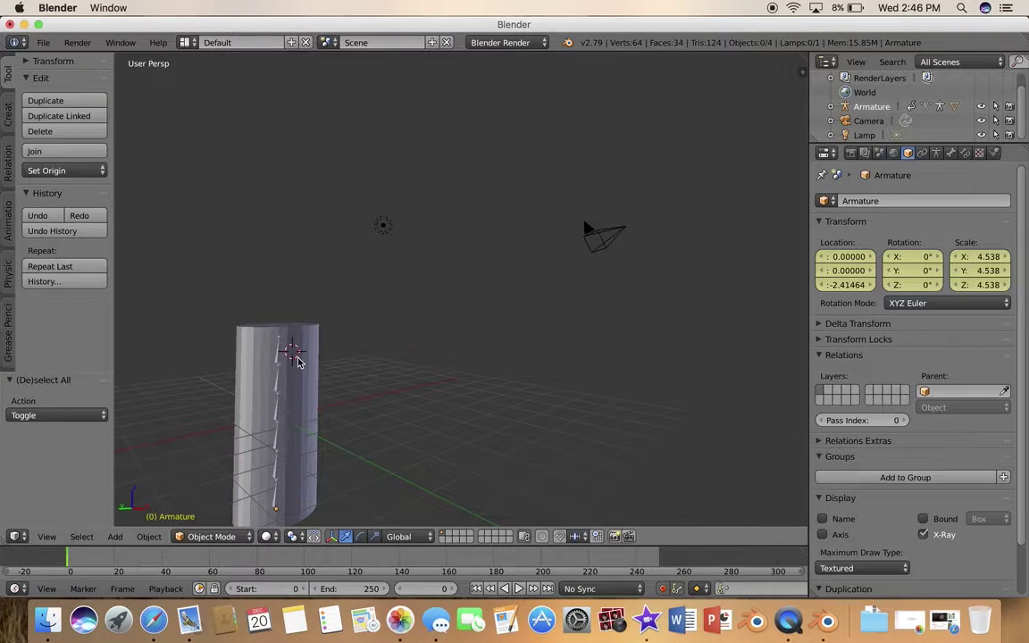
right_click(297, 361)
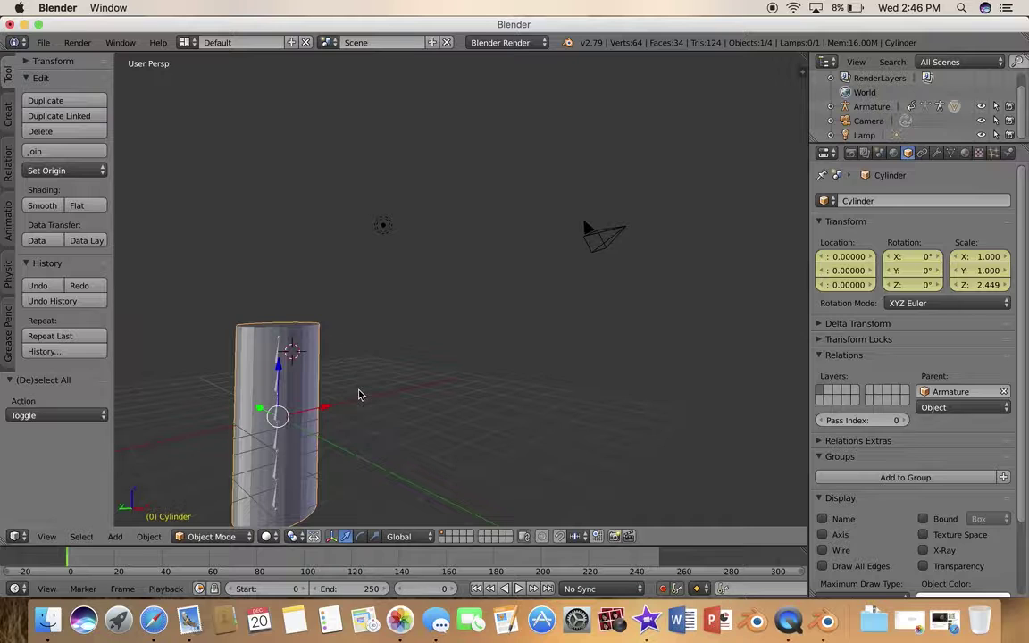
click(200, 536)
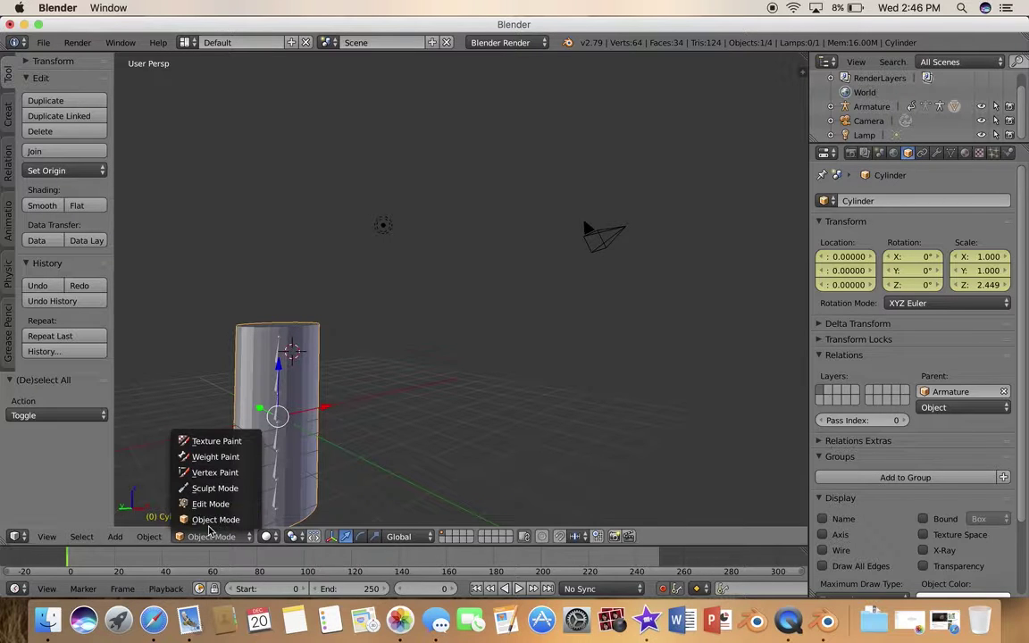
click(192, 459)
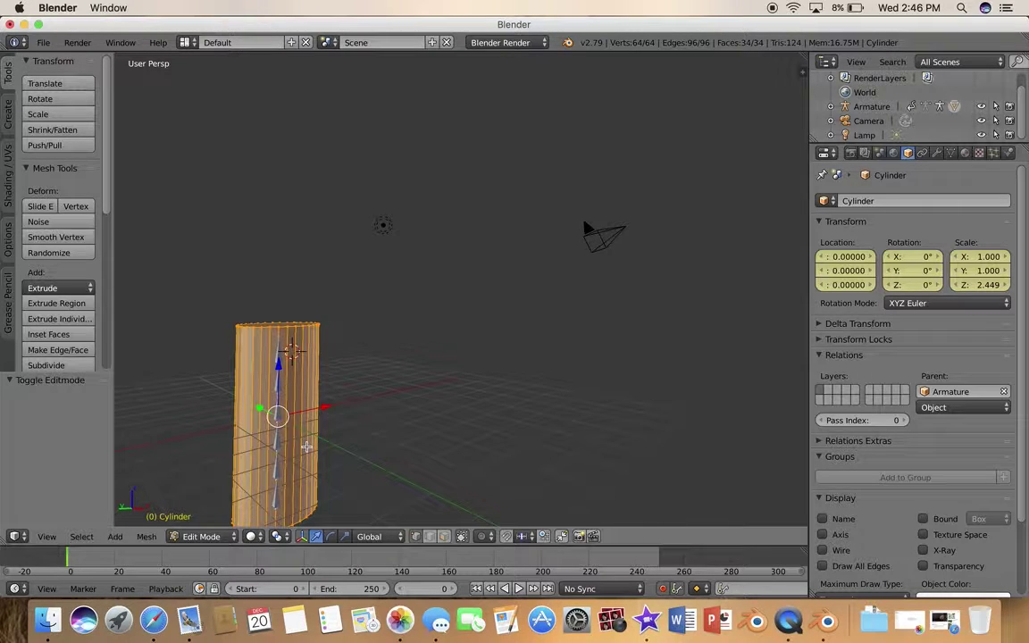
- Add a horizontal loop cut around the cylinder's middle and a second one centred in its lower half
key(ctrl+r)
click(307, 446)
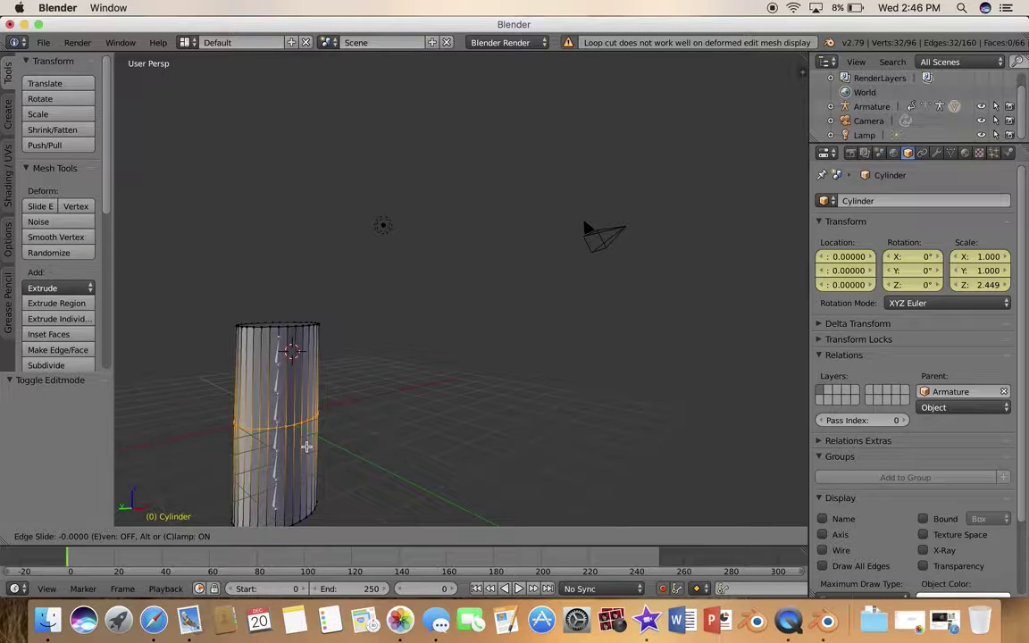
click(306, 446)
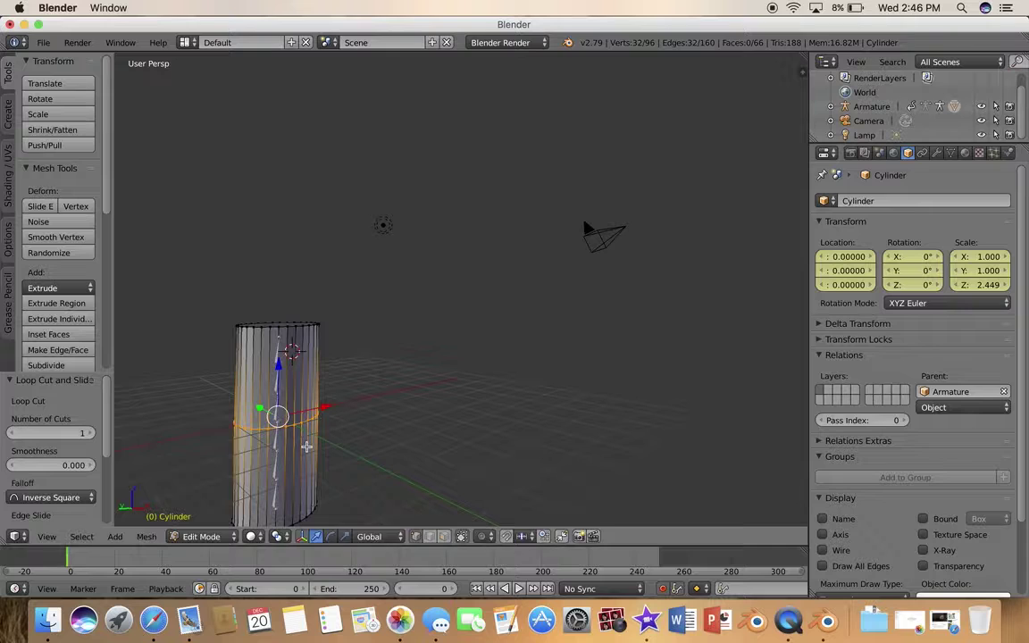
key(ctrl+r)
click(307, 446)
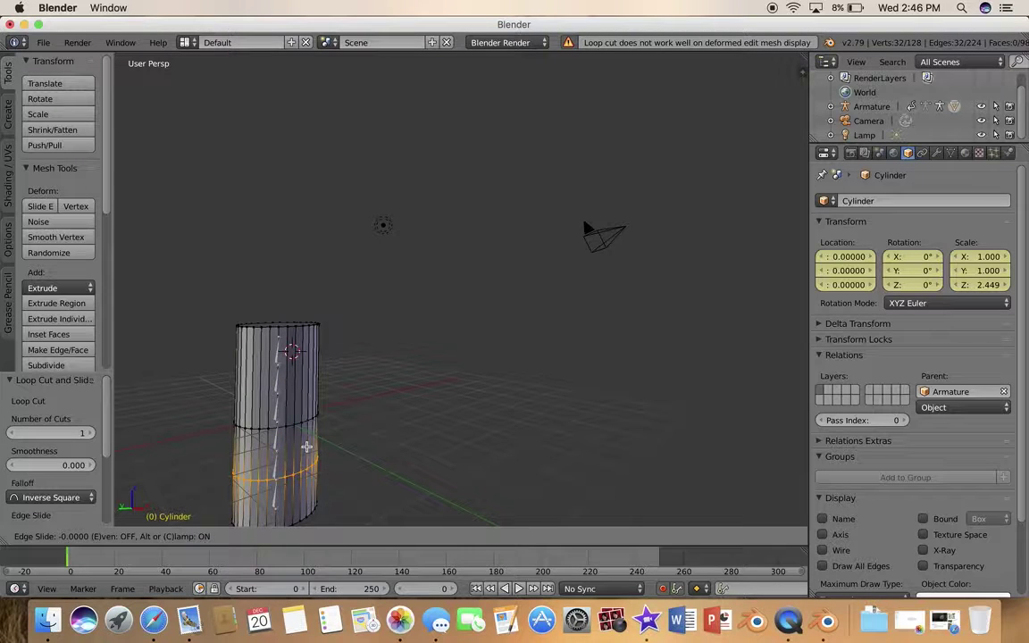
click(306, 446)
- Add four more horizontal loop cuts between the cylinder's middle loop and the loop centred in its lower half
key(ctrl+r)
click(307, 446)
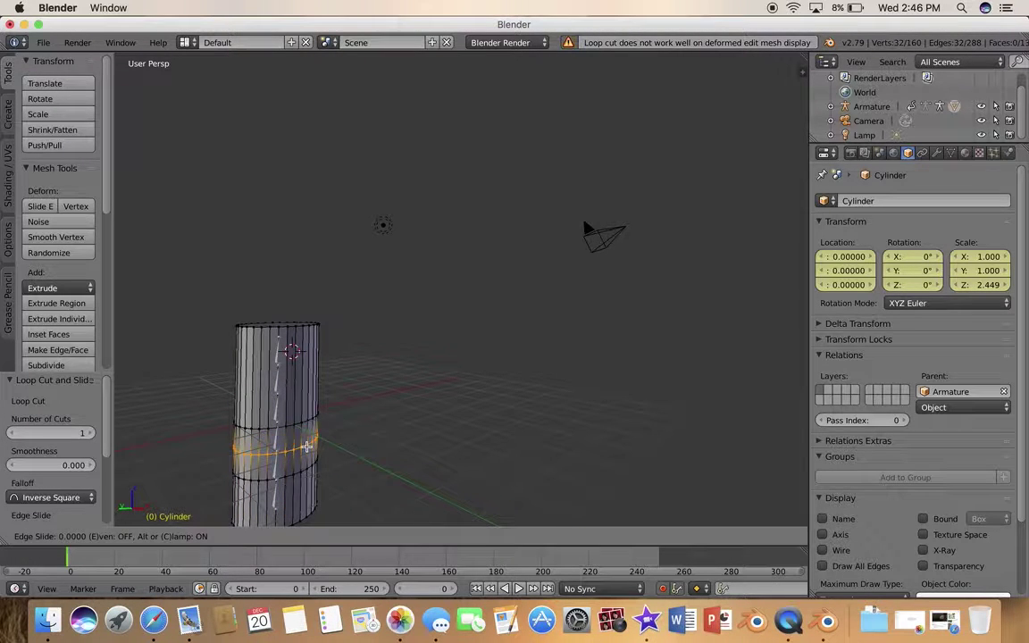
click(306, 447)
key(ctrl+r)
click(307, 446)
click(307, 446)
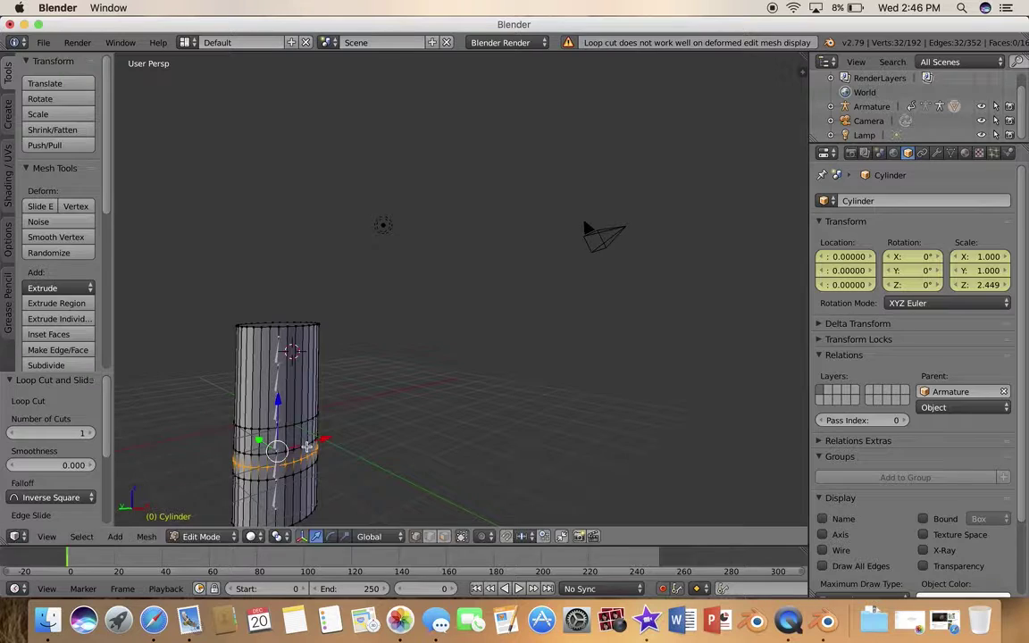
key(ctrl+r)
click(306, 447)
click(306, 446)
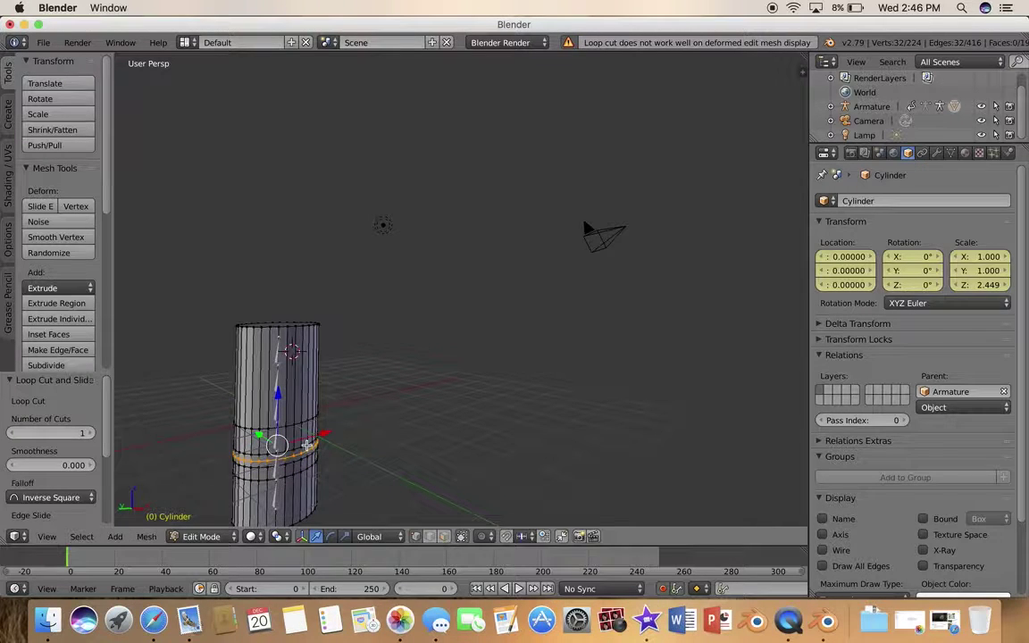
key(ctrl+r)
click(308, 438)
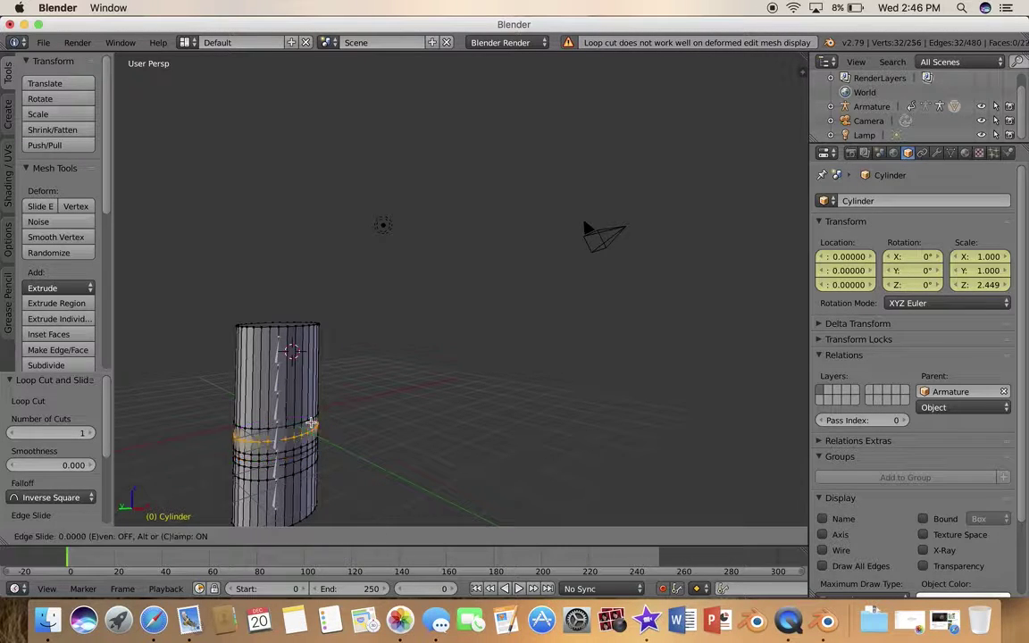
click(313, 422)
- Add a loop cut centred in the cylinder's upper half and two more between it and the middle loop
key(ctrl+r)
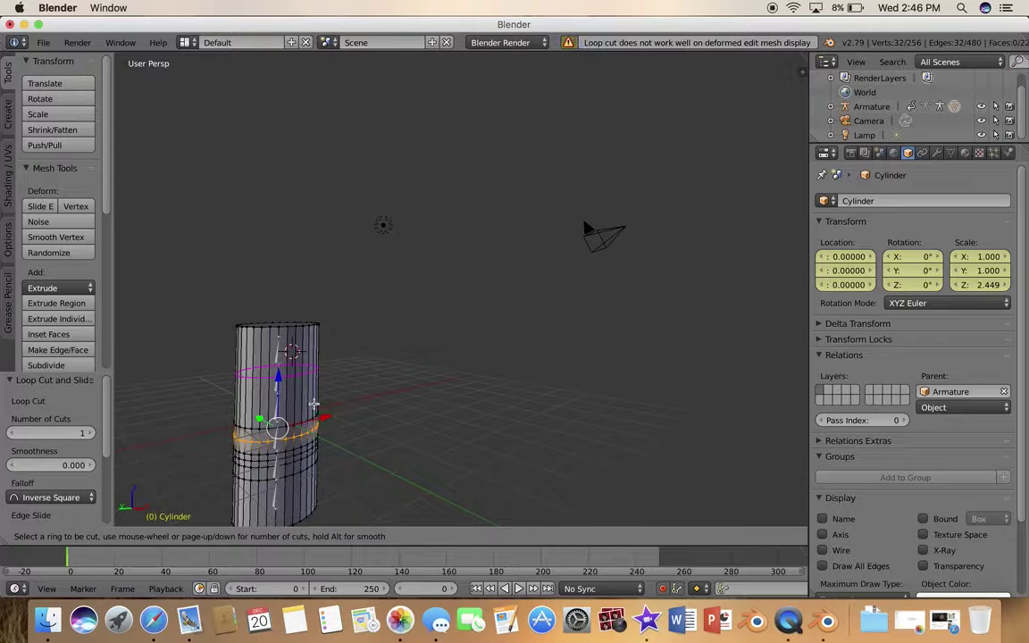
click(313, 403)
click(314, 403)
key(ctrl+r)
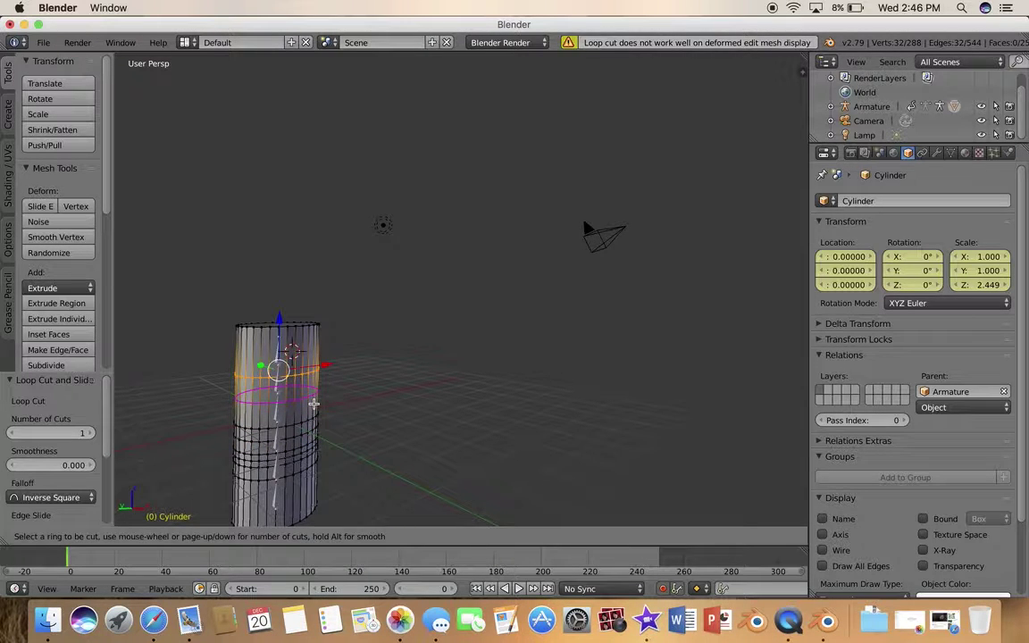
click(314, 404)
click(313, 403)
key(ctrl+r)
click(314, 403)
click(314, 403)
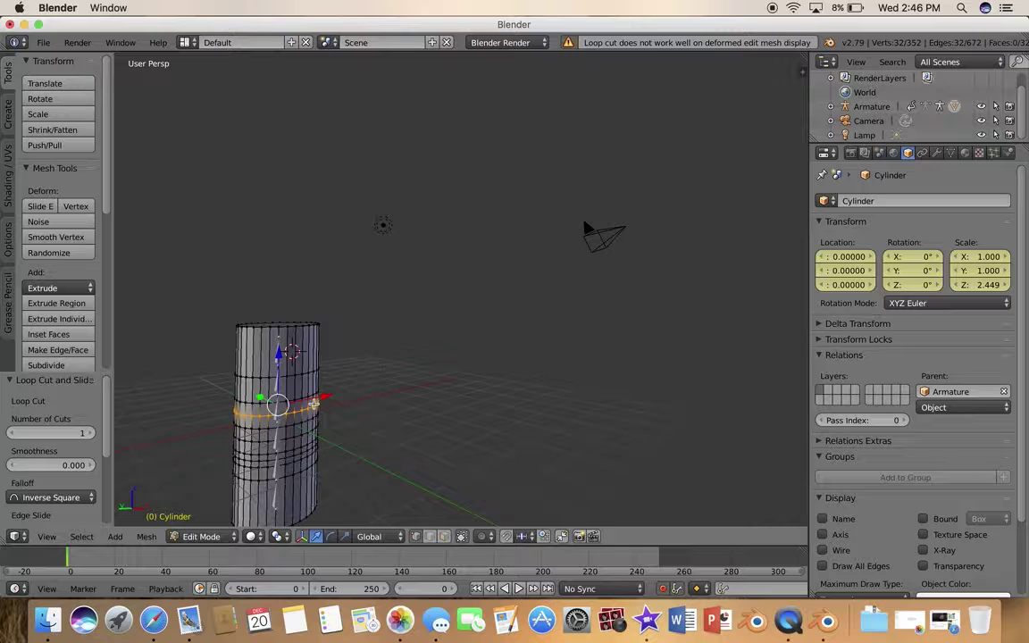
- Add a loop cut above the cylinder's middle with an edge slide of 1.0, plus another centred just below the middle loop
key(ctrl+r)
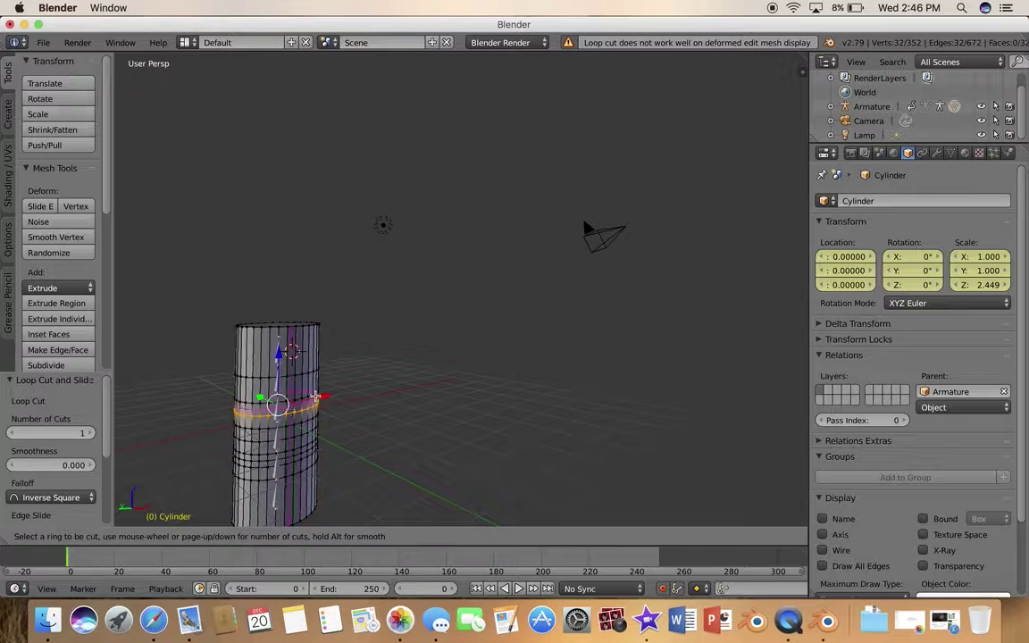
click(315, 398)
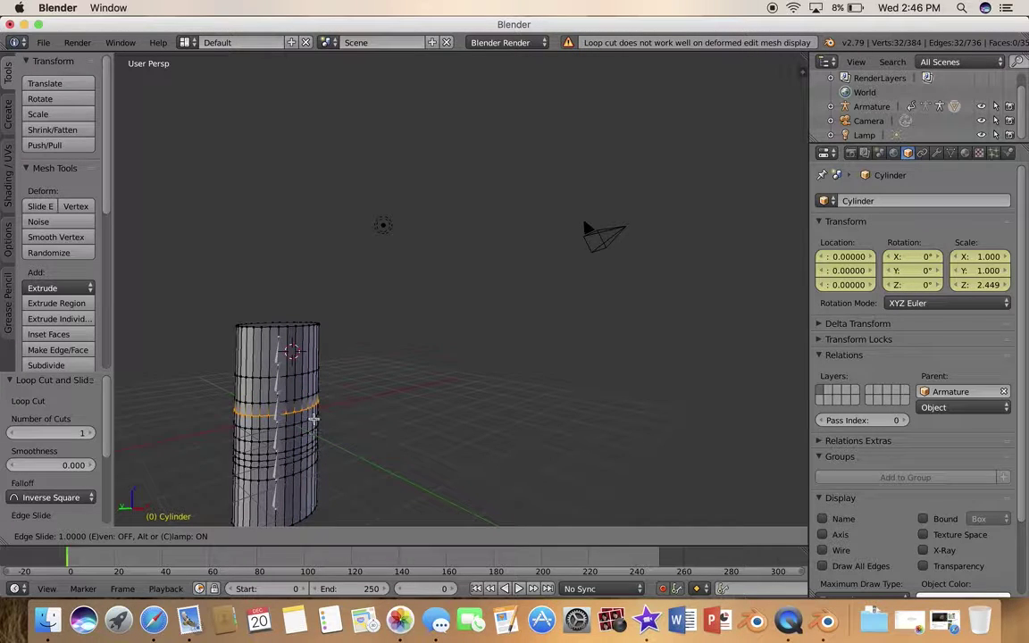
click(313, 418)
key(ctrl+r)
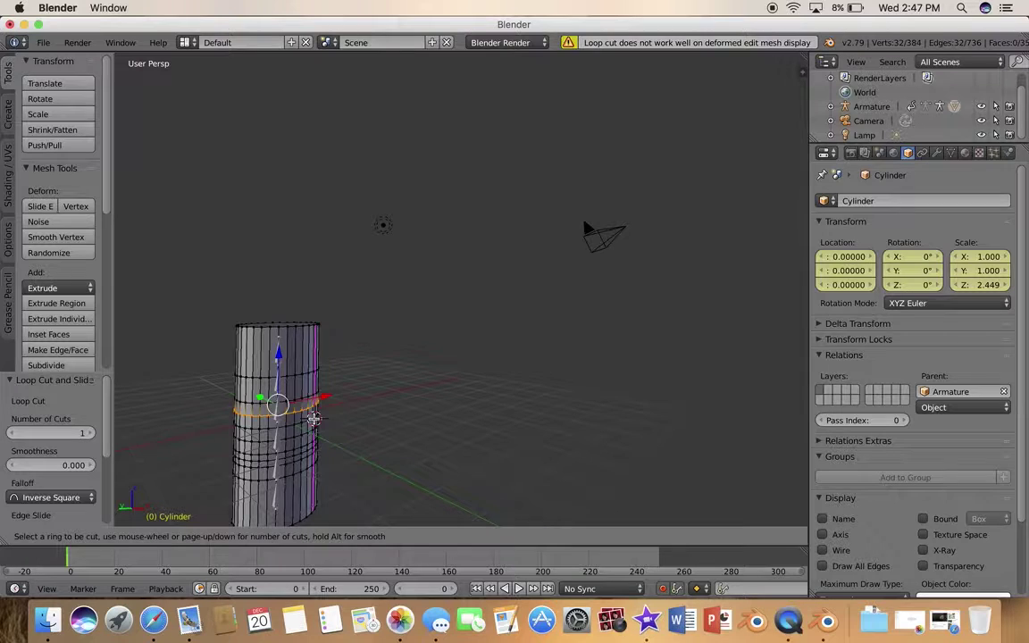
click(314, 418)
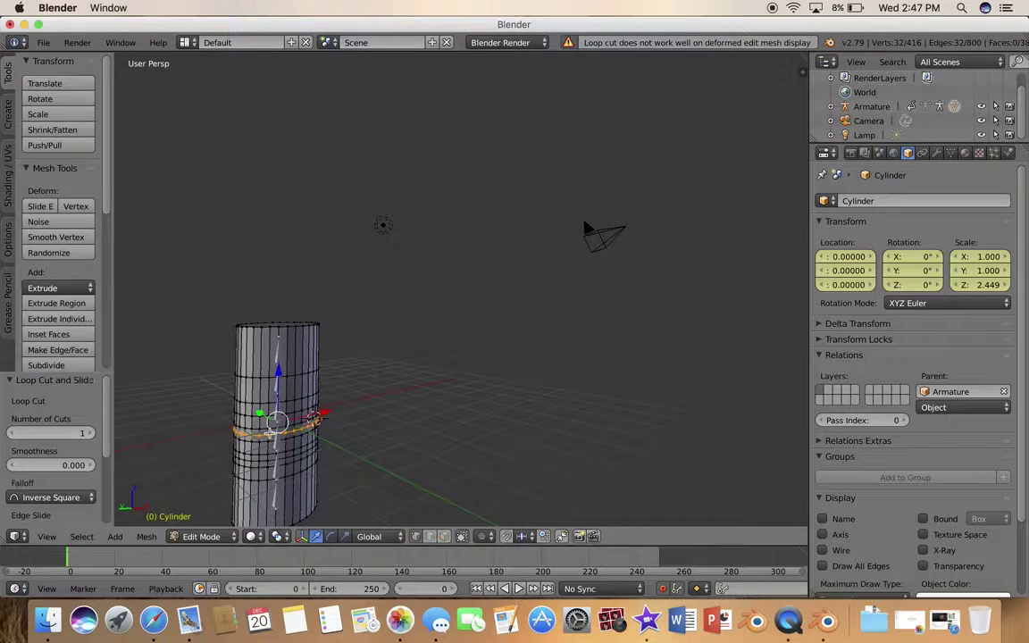
- Add four horizontal loop cuts across the lowest quarter of the cylinder
key(ctrl+r)
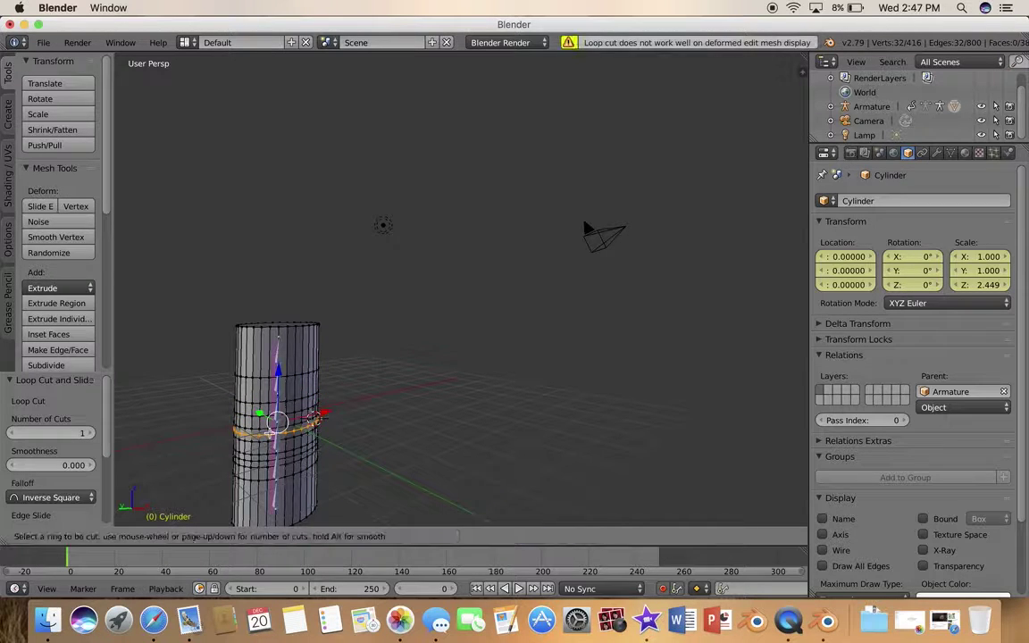
click(301, 487)
click(301, 487)
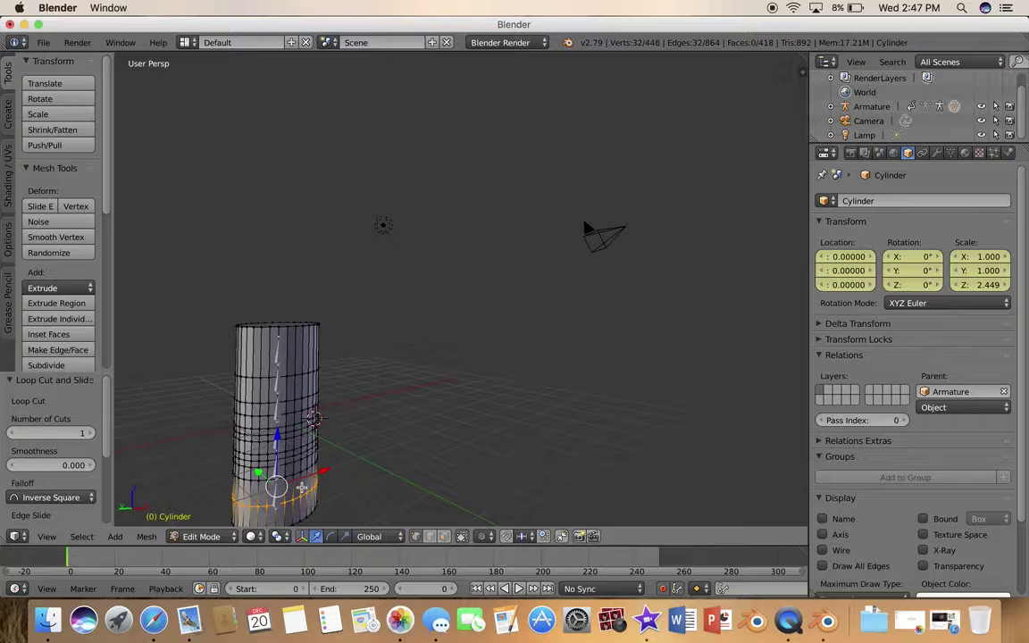
key(ctrl+r)
click(301, 487)
click(301, 487)
key(ctrl+r)
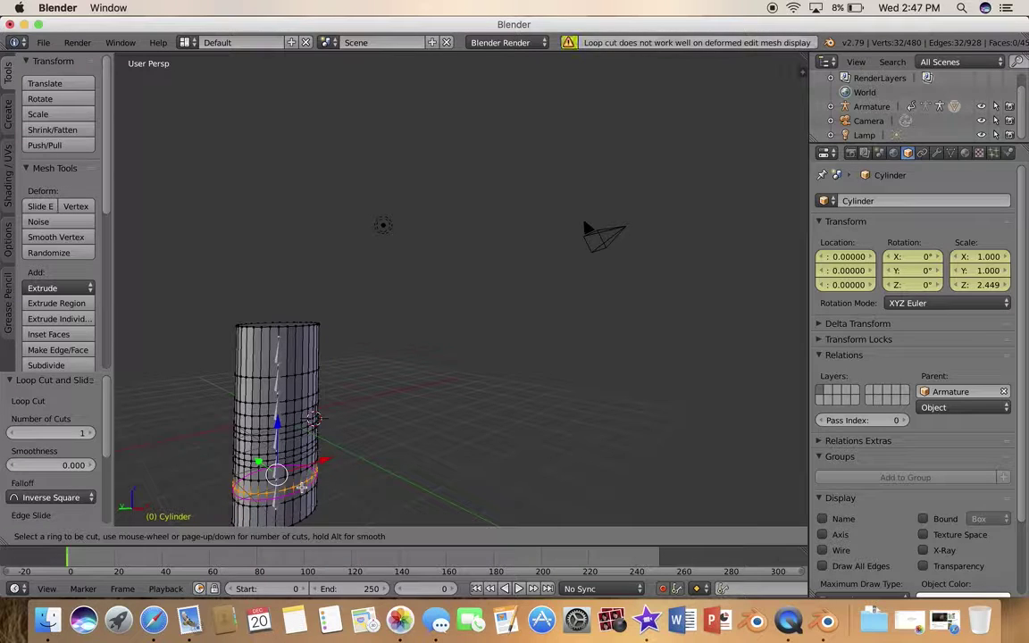
click(301, 486)
click(301, 487)
key(ctrl+r)
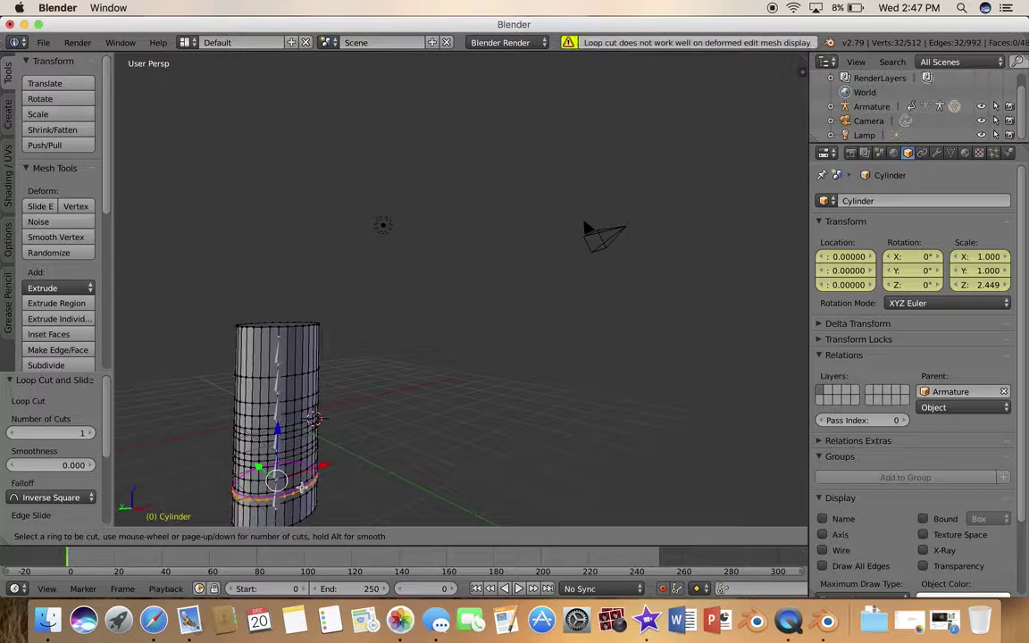
click(299, 513)
click(299, 513)
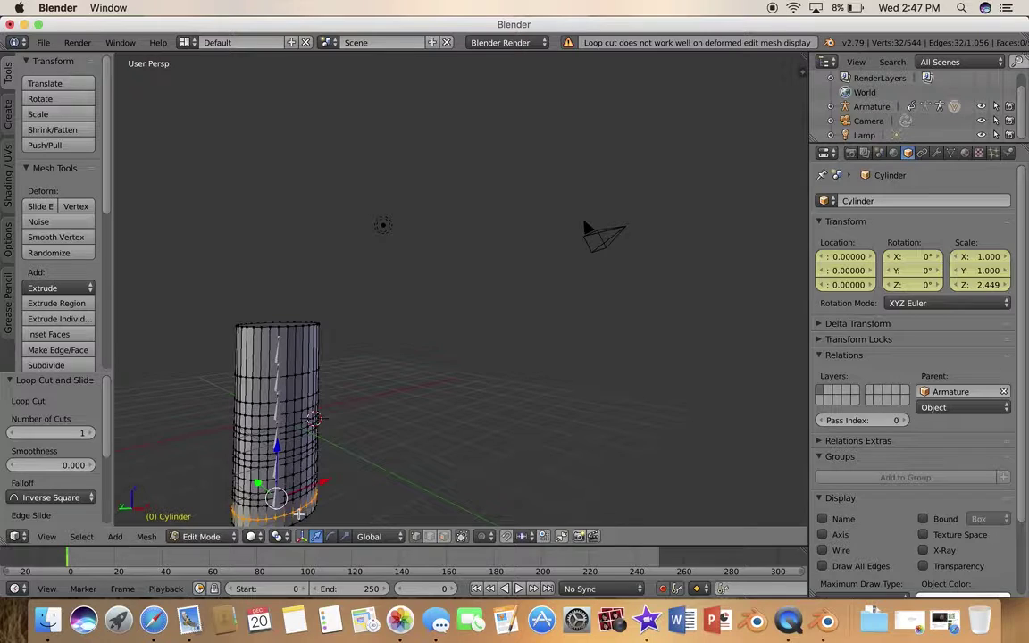
- Add two horizontal loop cuts in the top quarter of the cylinder, the second centred below the first
key(ctrl+r)
click(296, 355)
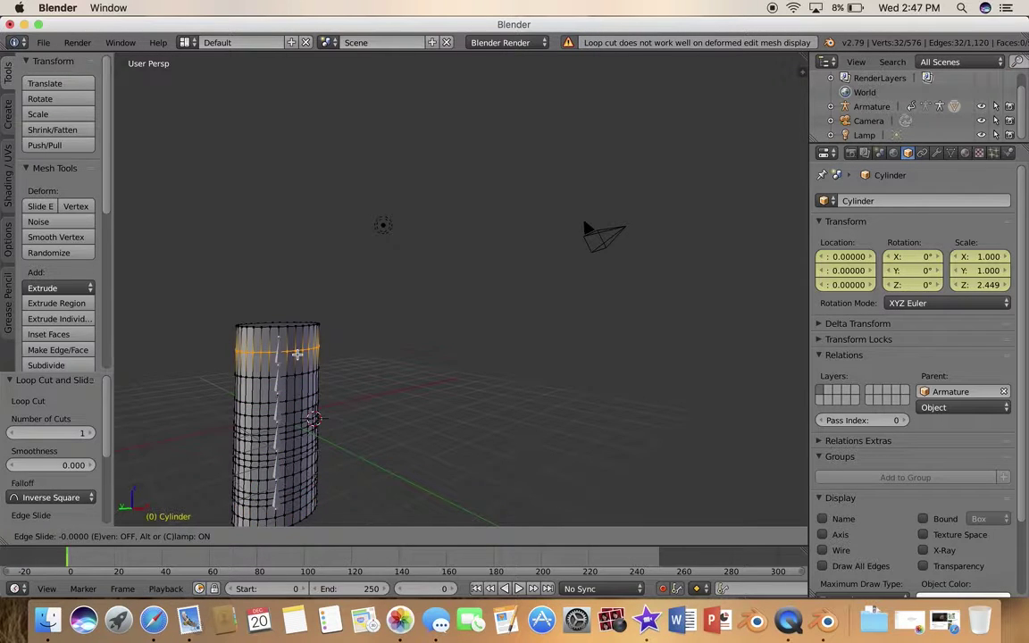
click(297, 354)
key(ctrl+r)
click(296, 354)
click(296, 355)
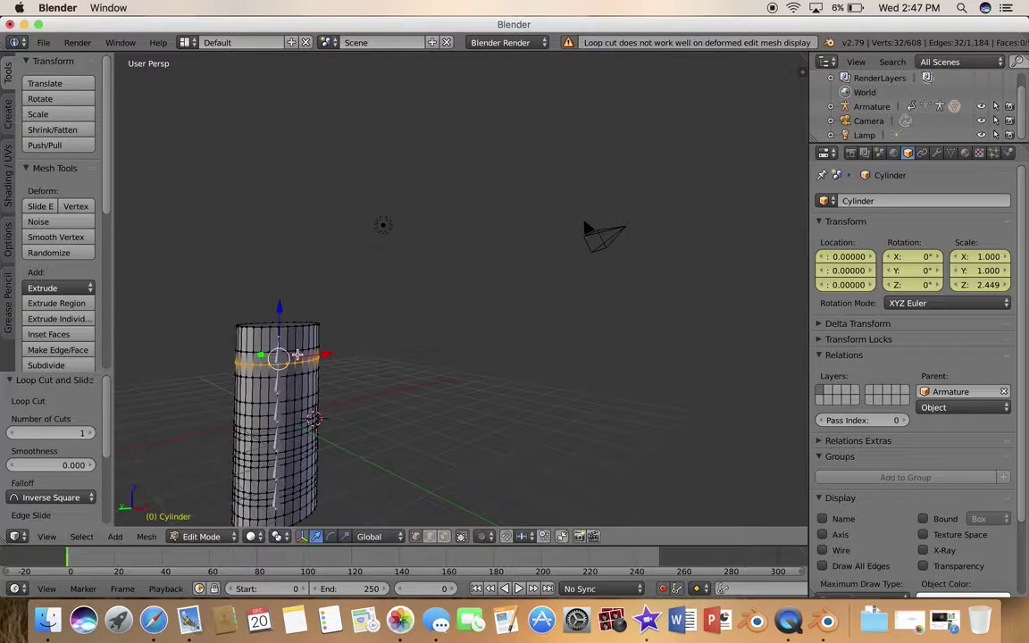
- Add two horizontal loop cuts just below the cylinder's top quarter, the second centred above the first
key(ctrl+r)
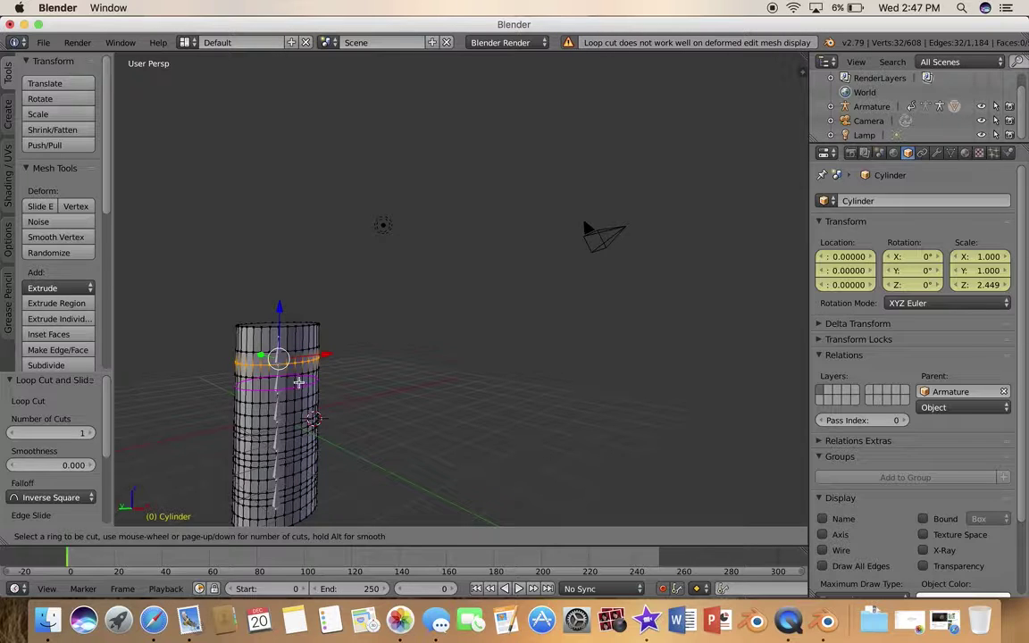
click(299, 382)
click(300, 382)
key(ctrl+r)
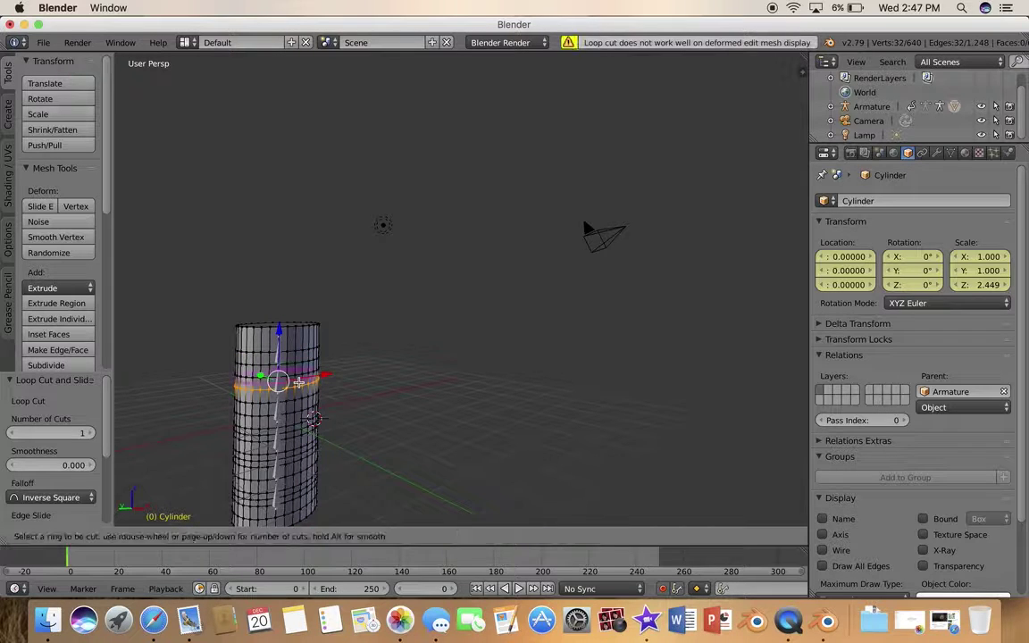
click(299, 382)
click(299, 383)
- Add one more loop cut just above the cylinder's middle loop, and deselect the whole mesh
key(ctrl+r)
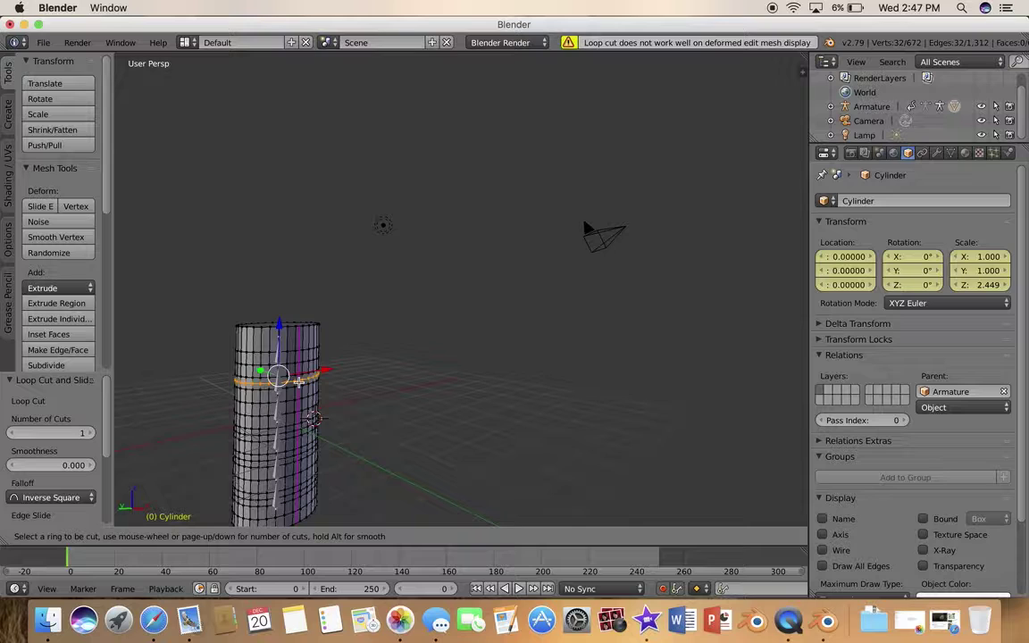
click(289, 425)
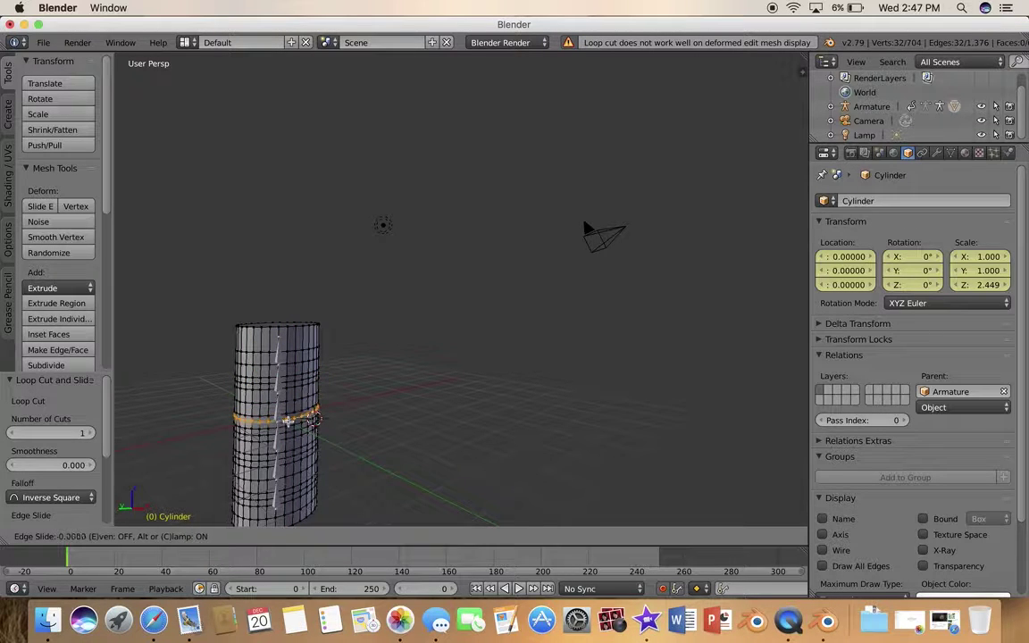
click(277, 371)
scroll(424, 444, left, 2)
click(424, 444)
key(a)
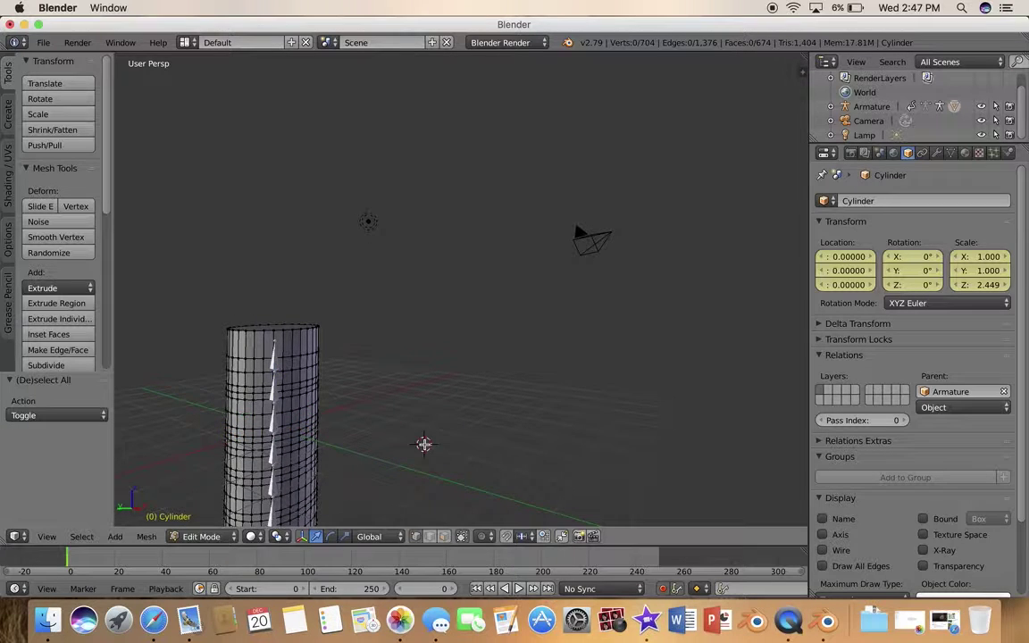
scroll(393, 371, left, 5)
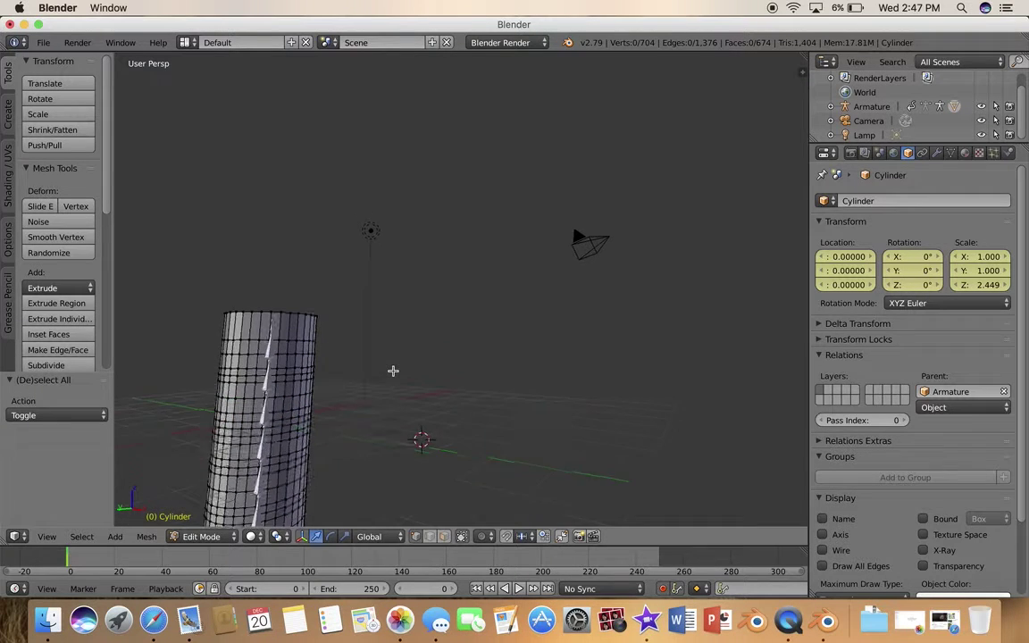
right_click(268, 356)
key(ctrl+r)
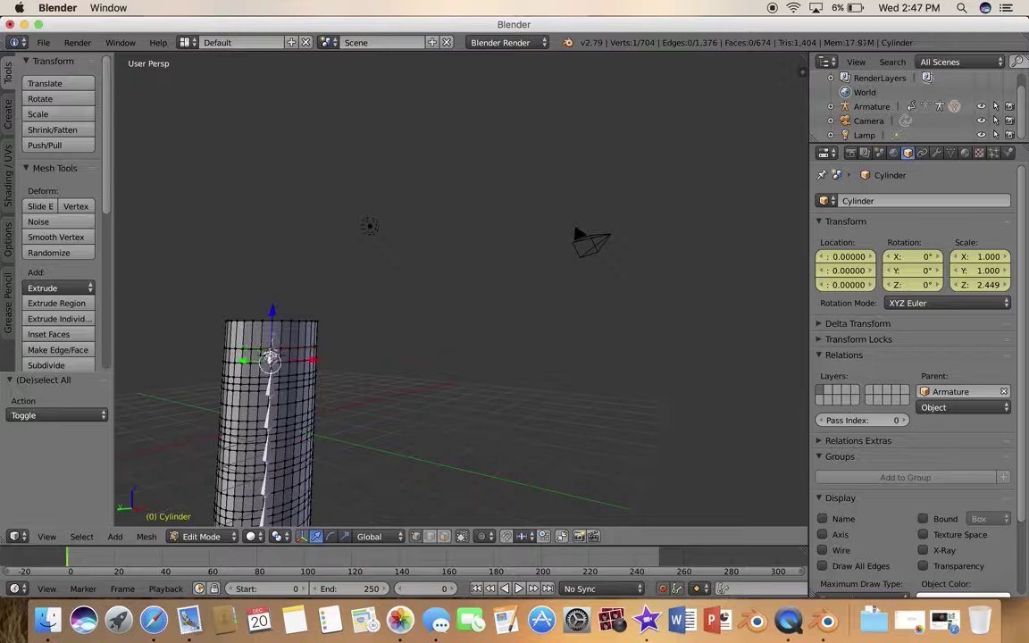
- Return to Object Mode, select the armature and switch it to Pose Mode
click(207, 536)
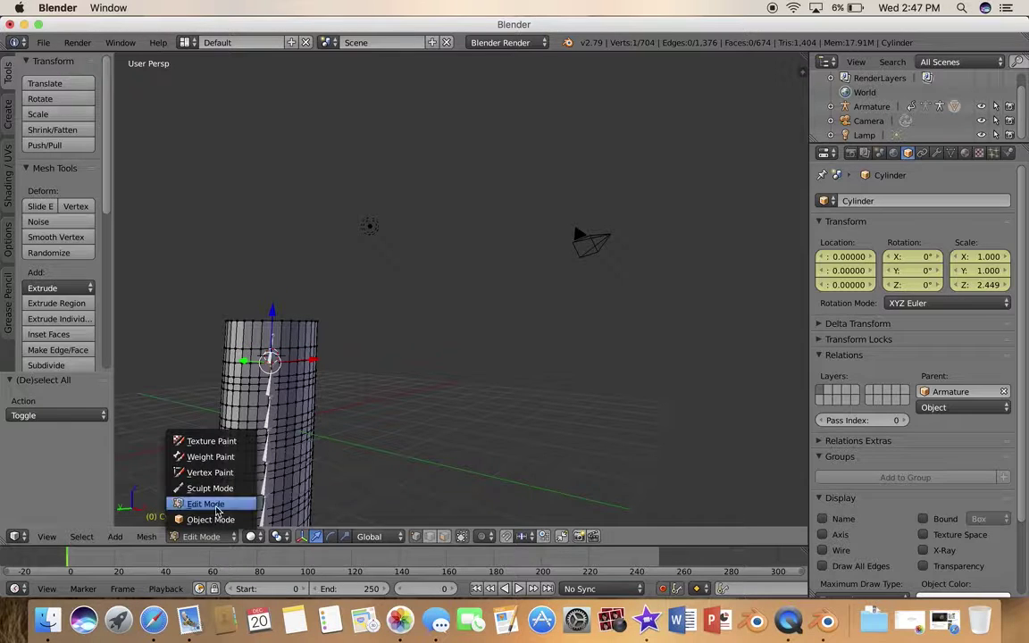
click(214, 520)
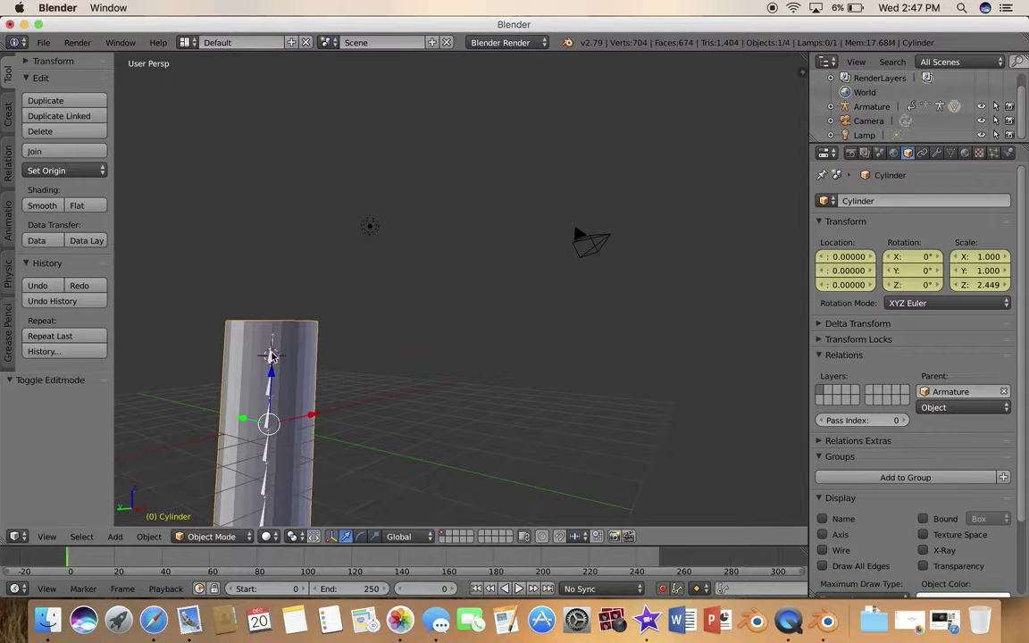
right_click(271, 356)
click(211, 536)
click(226, 494)
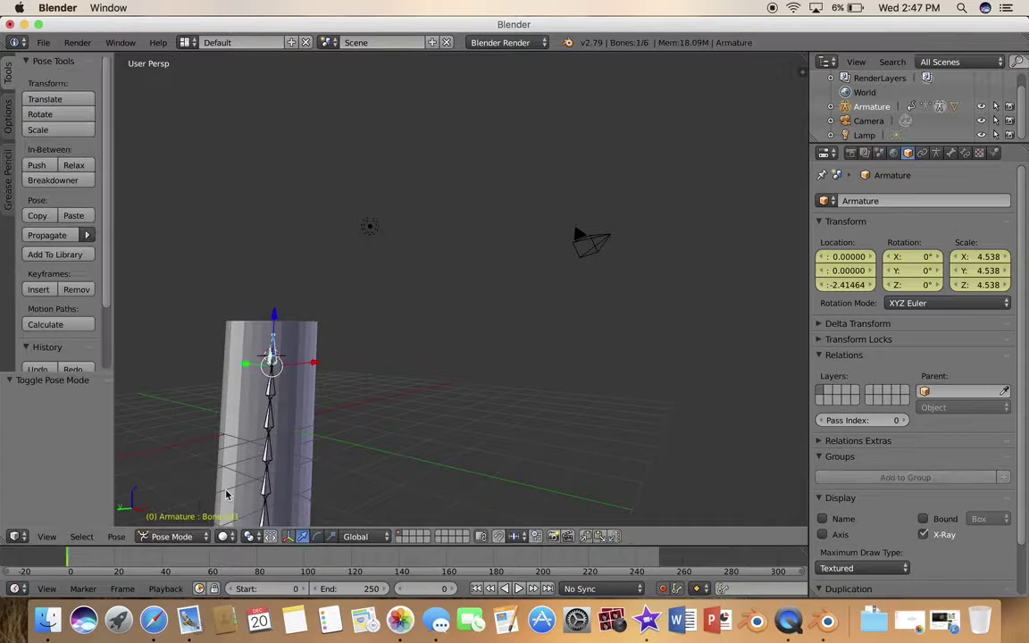
- Test the cylinder's bend by rotating the topmost bone 70.6° in Pose Mode, and undo the rotation
key(r)
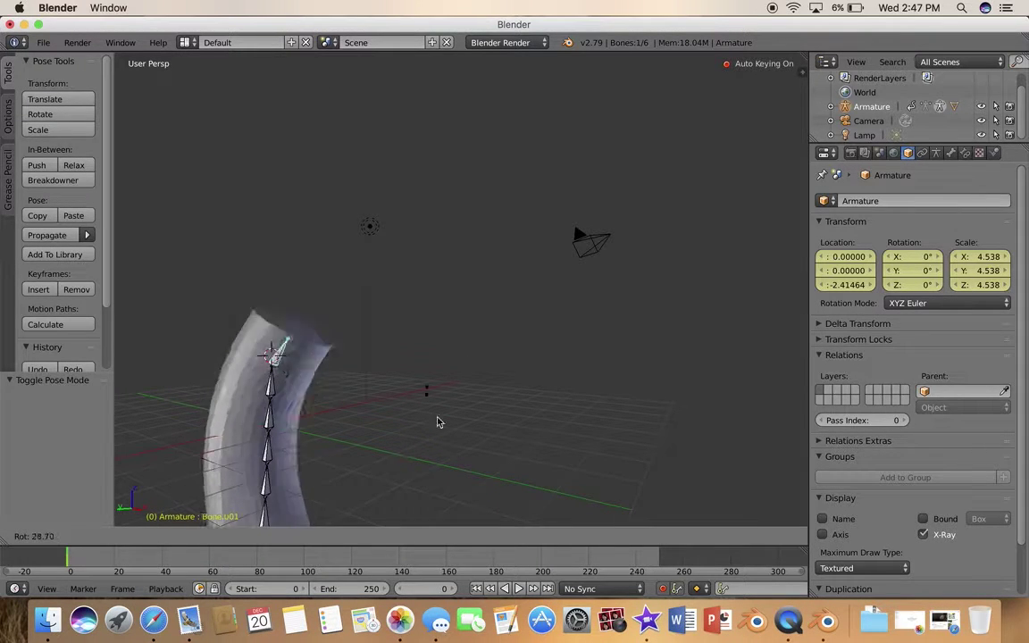
click(398, 489)
click(172, 536)
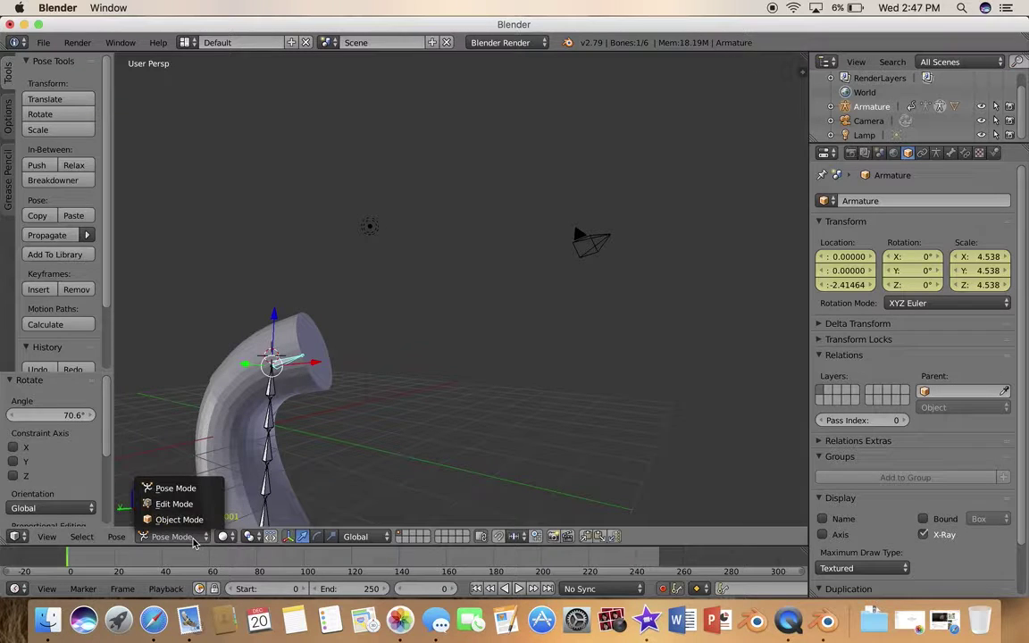
click(196, 521)
click(49, 216)
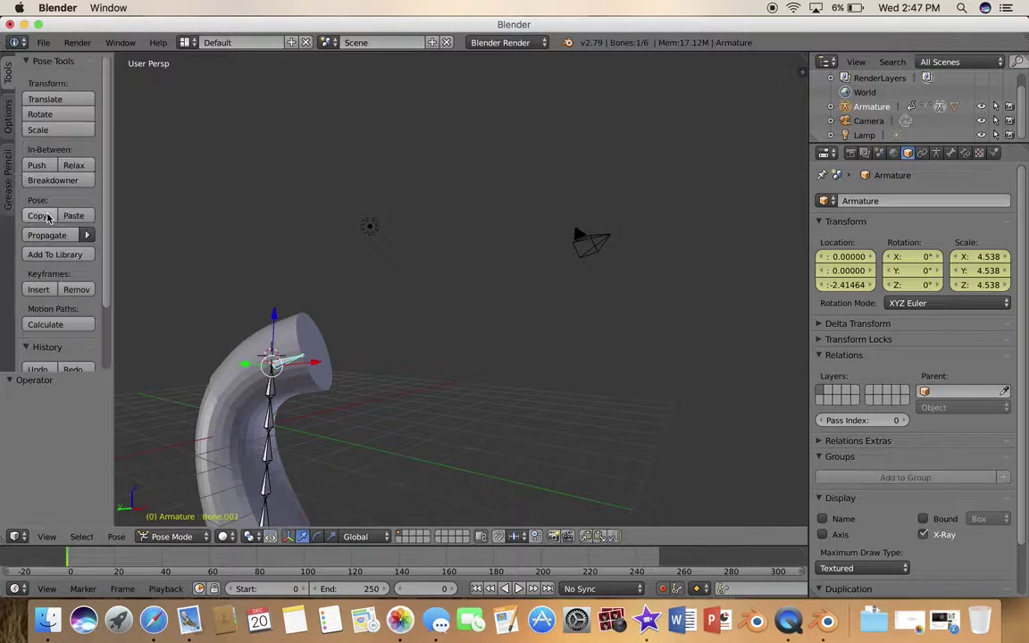
click(40, 368)
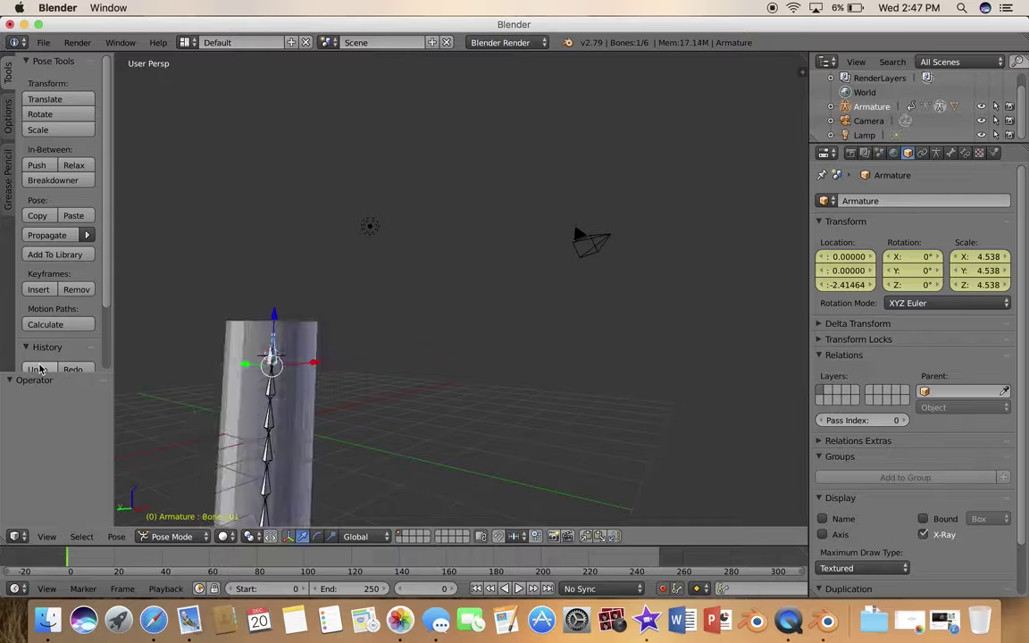
- Return to Object Mode and parent the cylinder to the armature with automatic weights
click(174, 535)
click(183, 520)
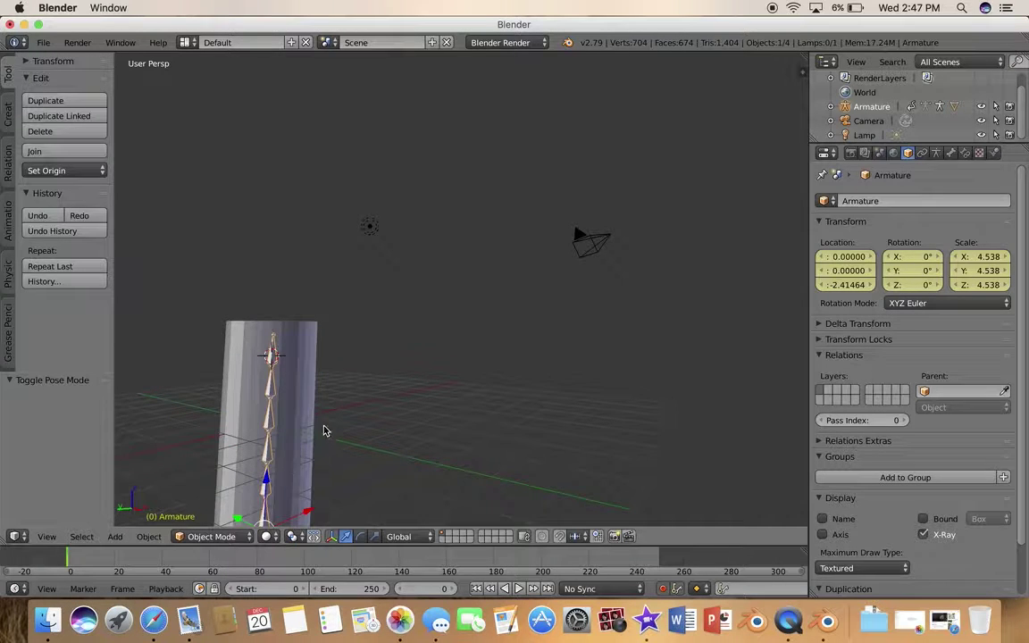
key(a)
right_click(305, 423)
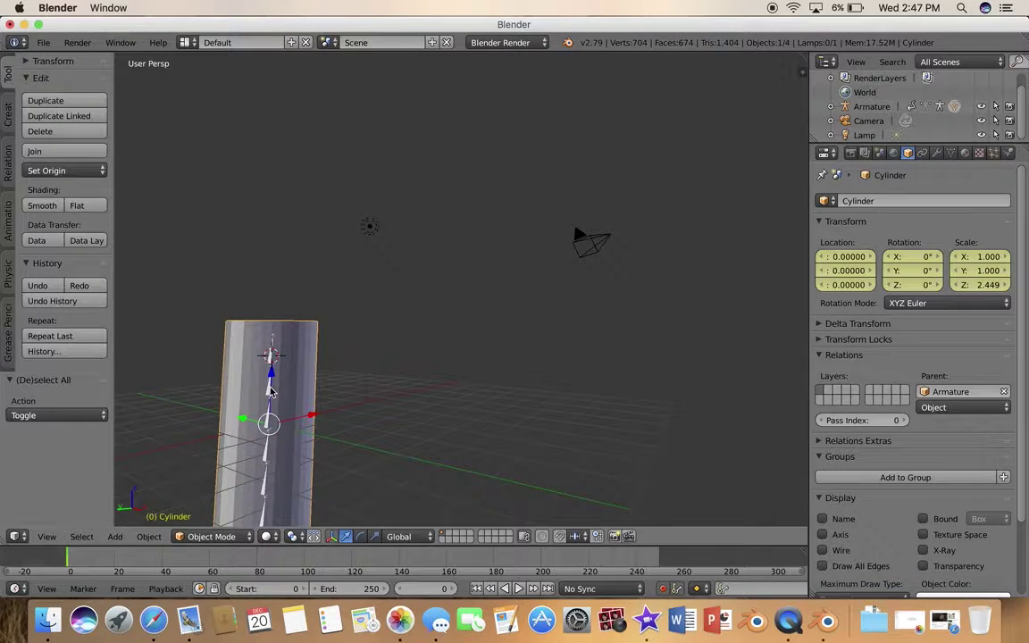
shift+right_click(272, 391)
key(ctrl+p)
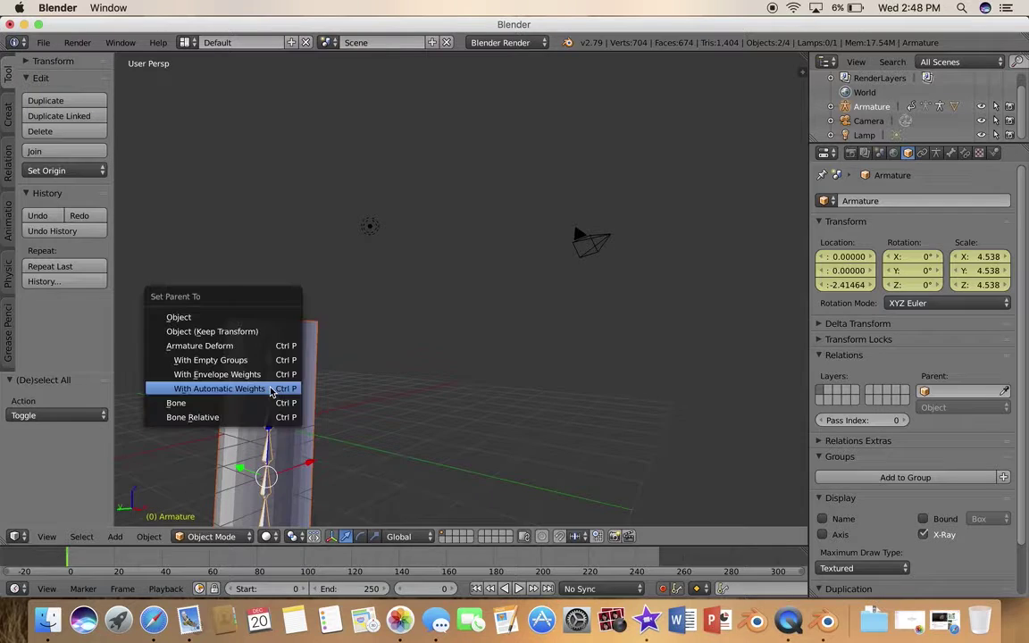
click(271, 390)
- Test the cylinder's bend by rotating the topmost bone -126° in Pose Mode, and undo the rotation
click(210, 534)
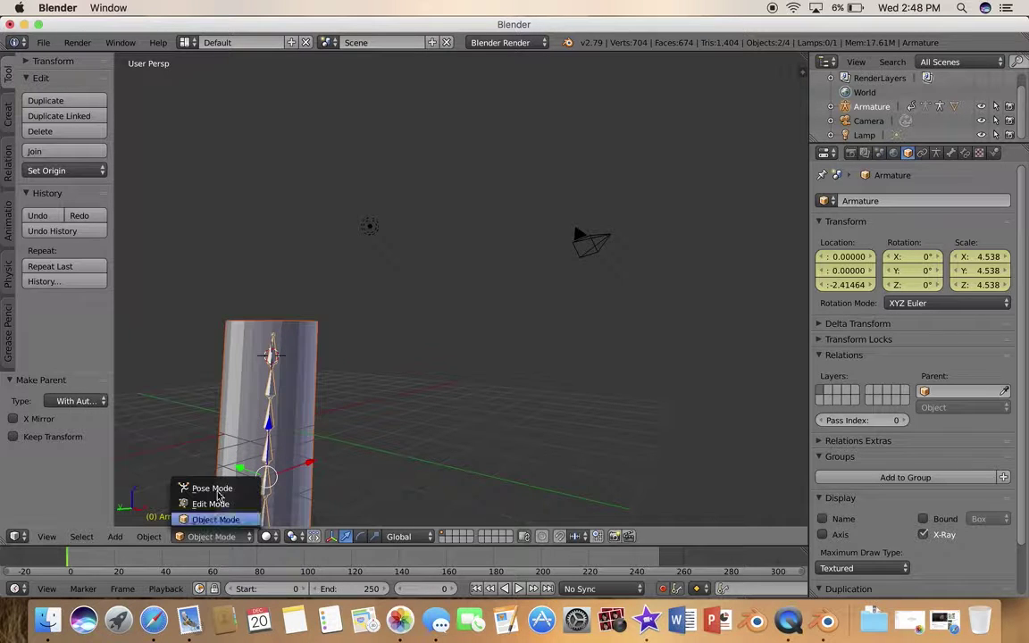
click(198, 439)
key(r)
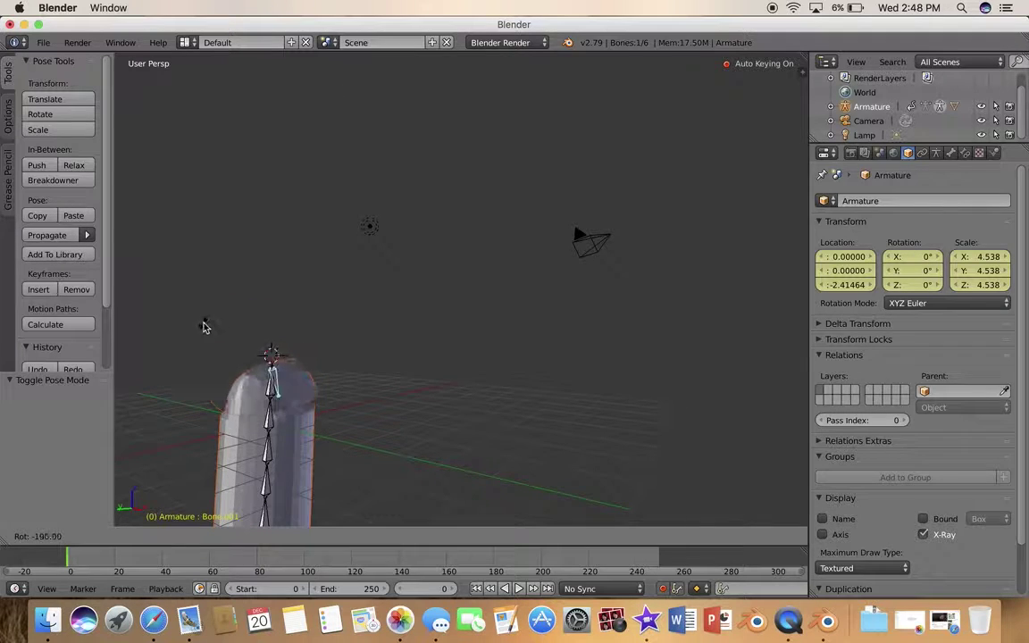
click(278, 304)
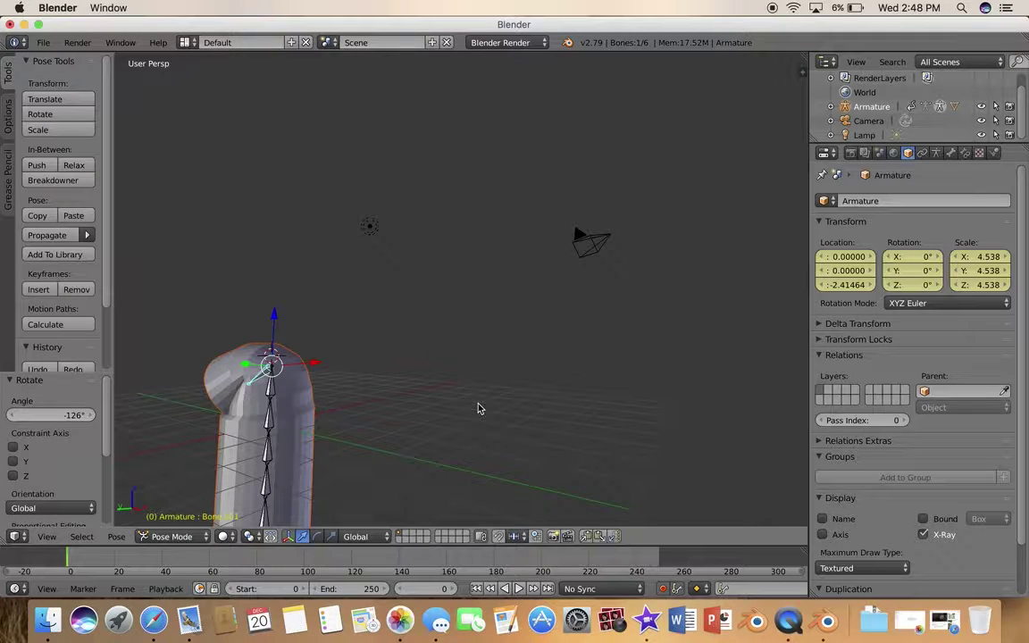
scroll(98, 349, down, 3)
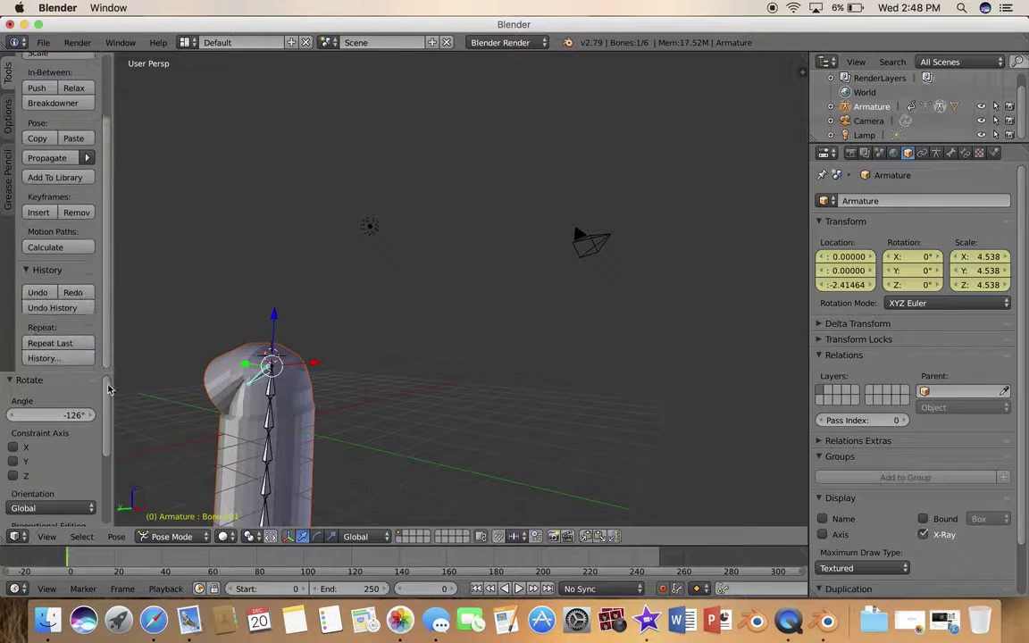
click(47, 297)
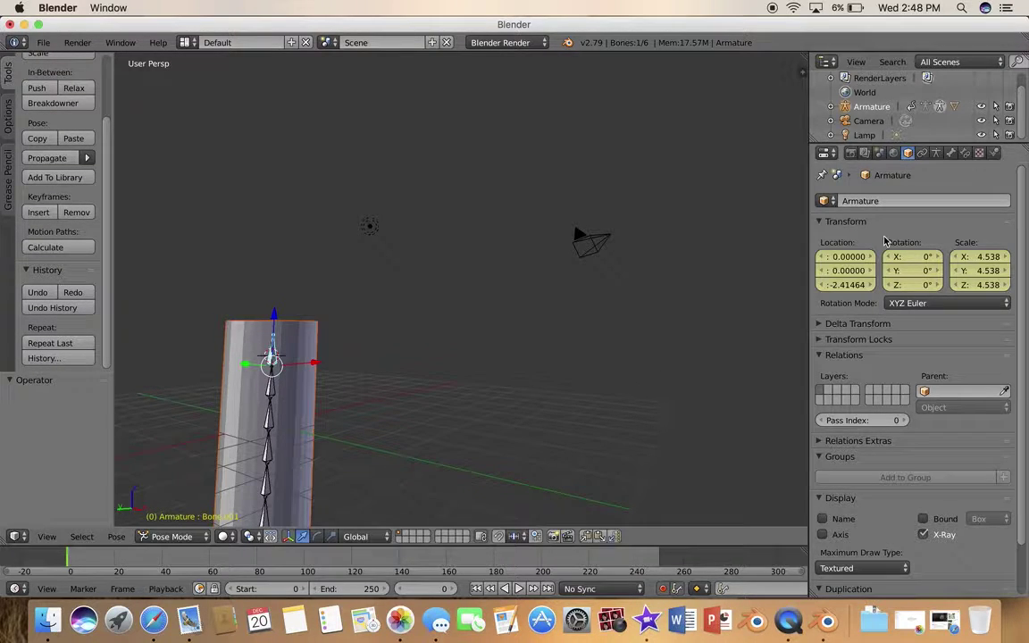
- Return to Object Mode and select only the armature
click(922, 154)
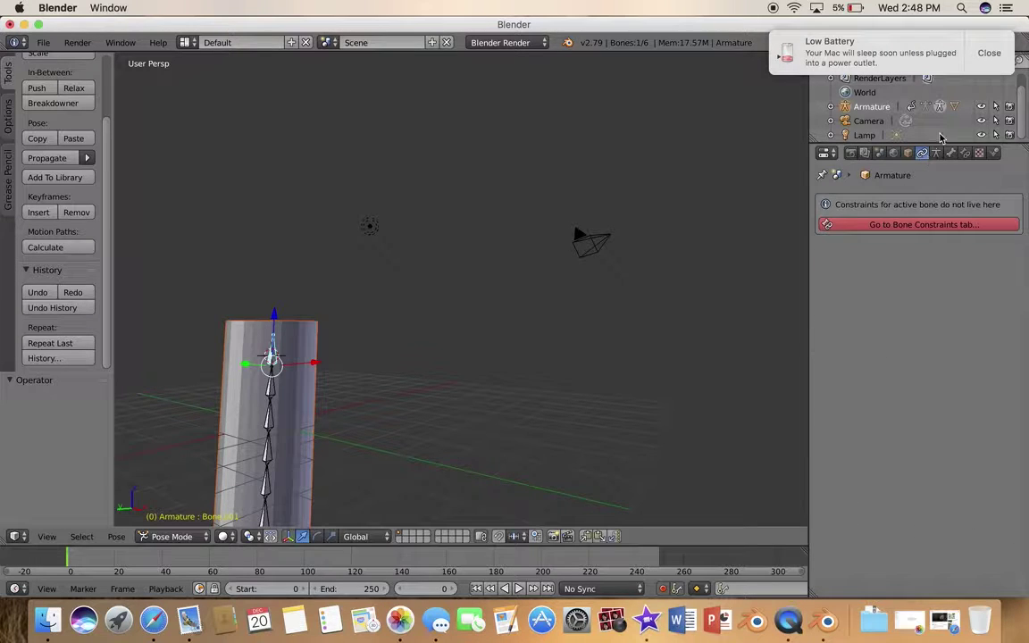
click(988, 53)
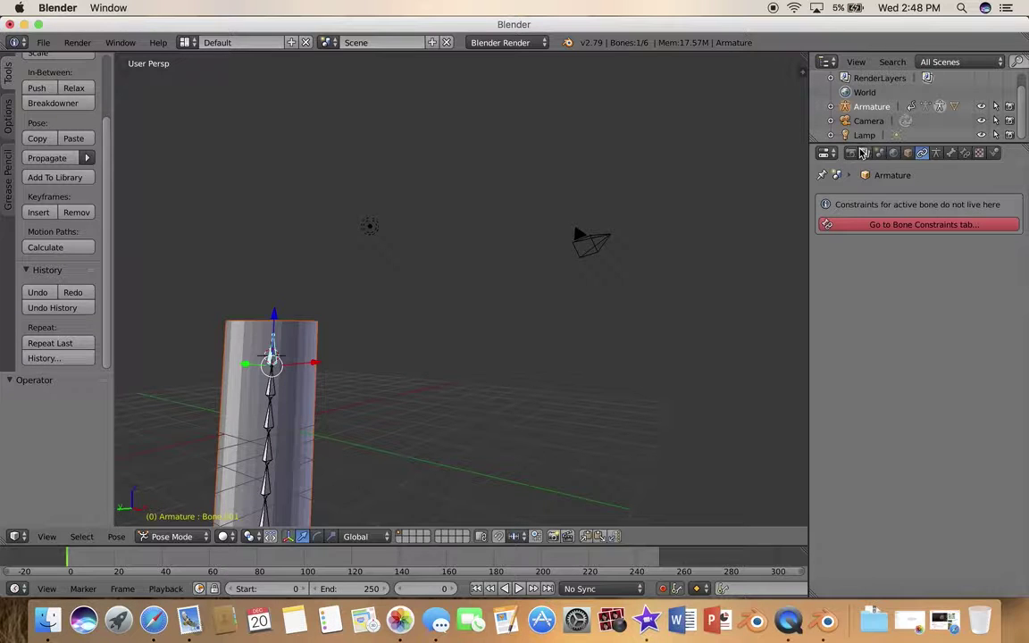
click(172, 535)
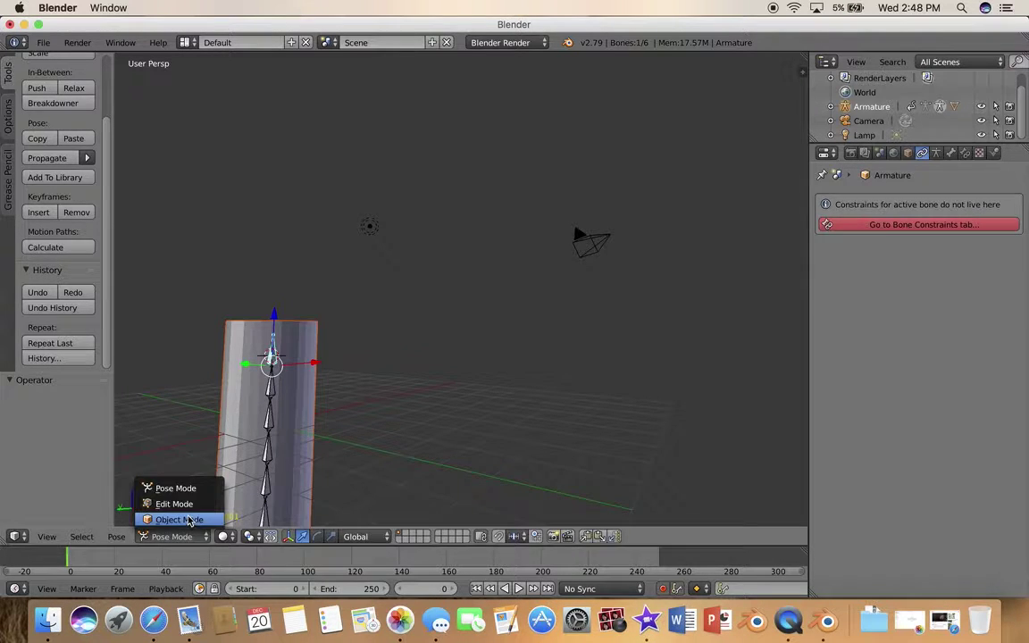
click(170, 485)
key(a)
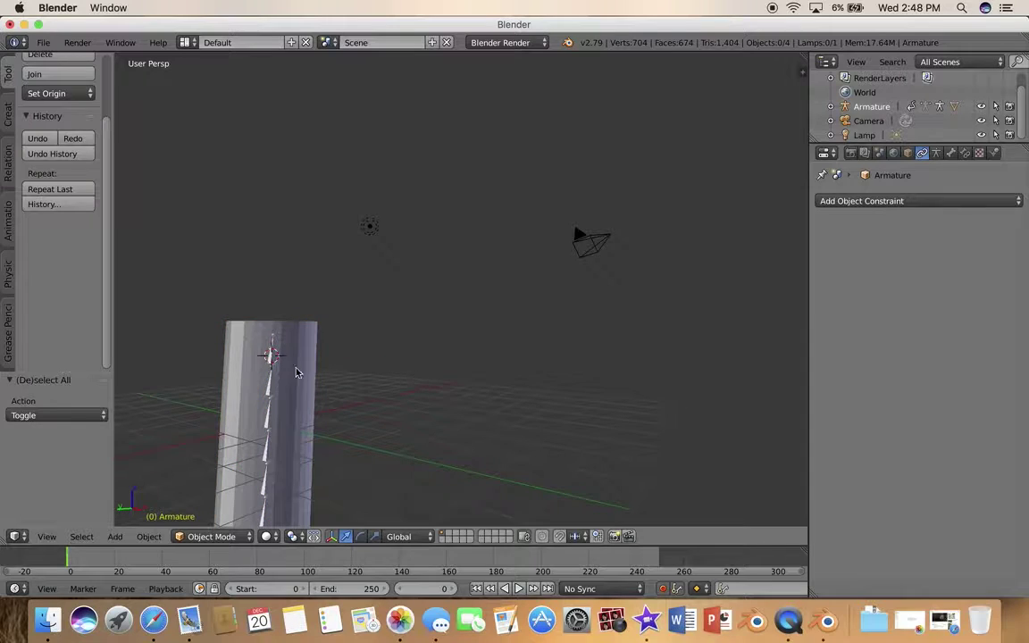
right_click(270, 390)
click(272, 388)
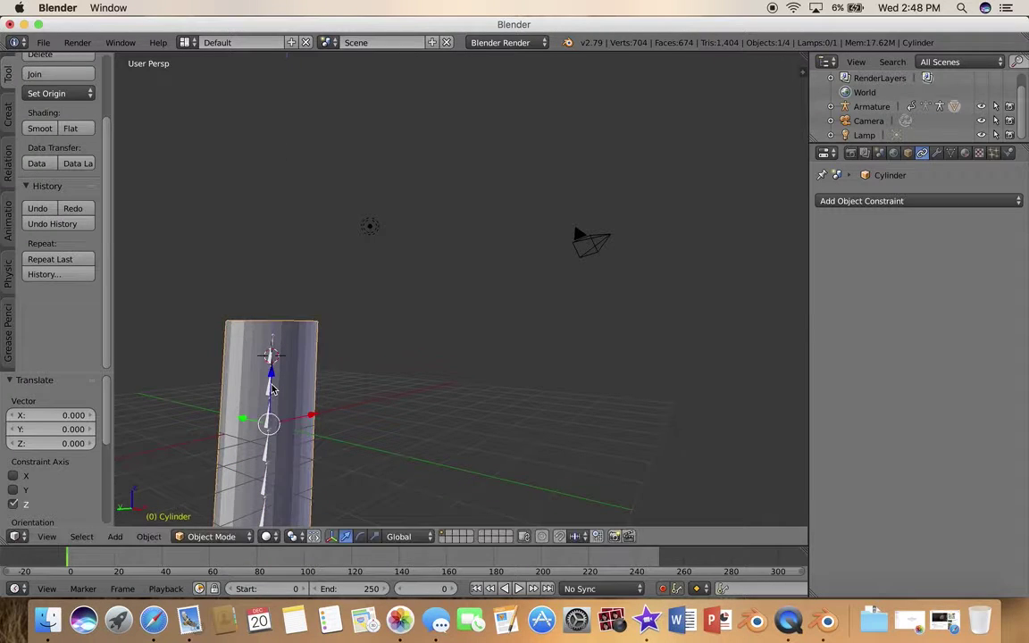
right_click(272, 389)
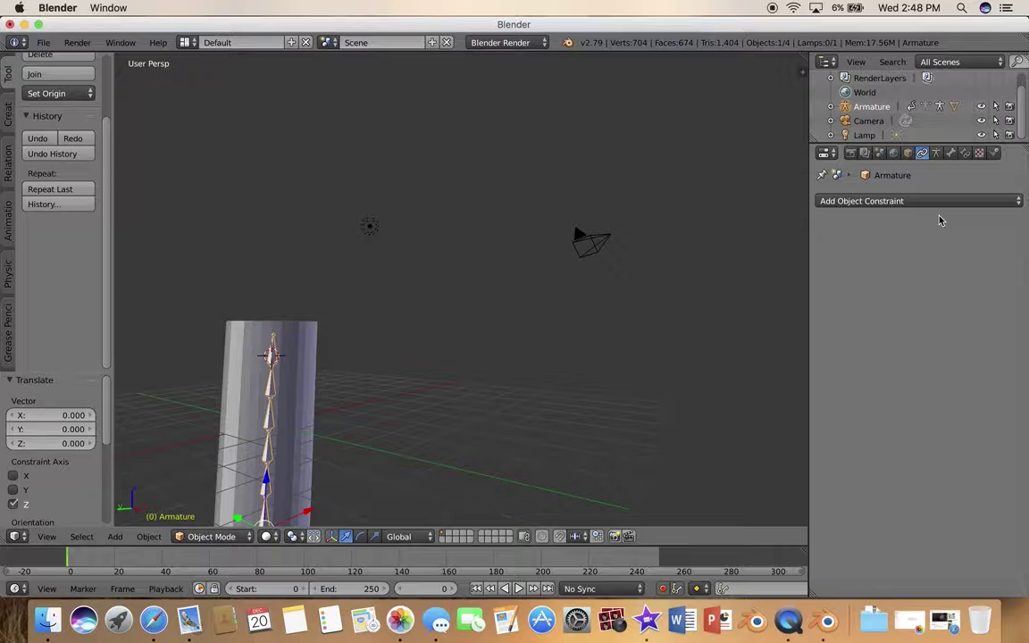
- Set the armature's bone display to B-Bone and switch the armature to Pose Mode
click(907, 153)
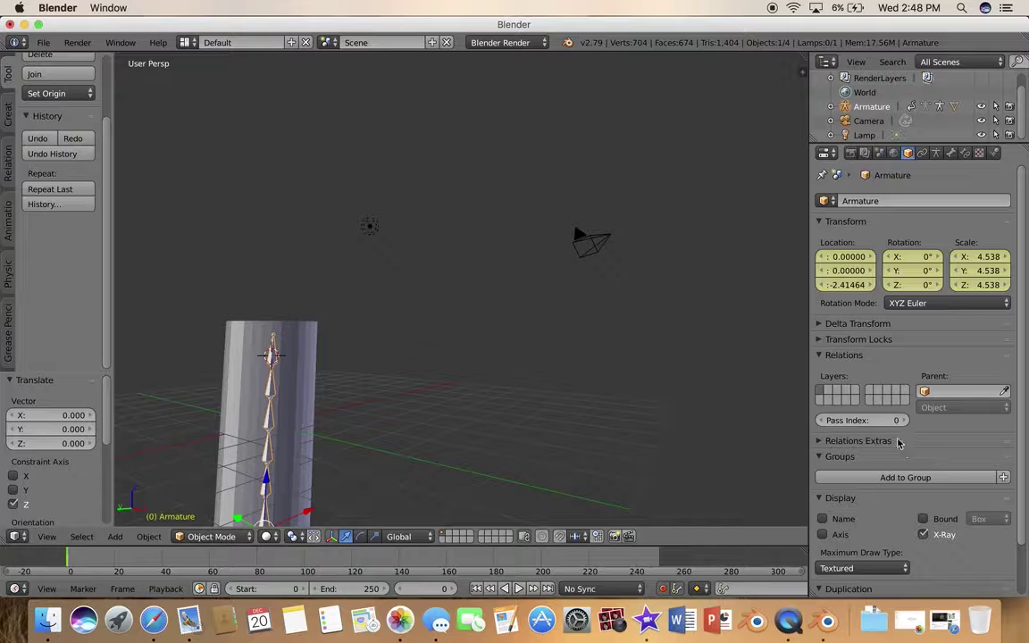
click(935, 154)
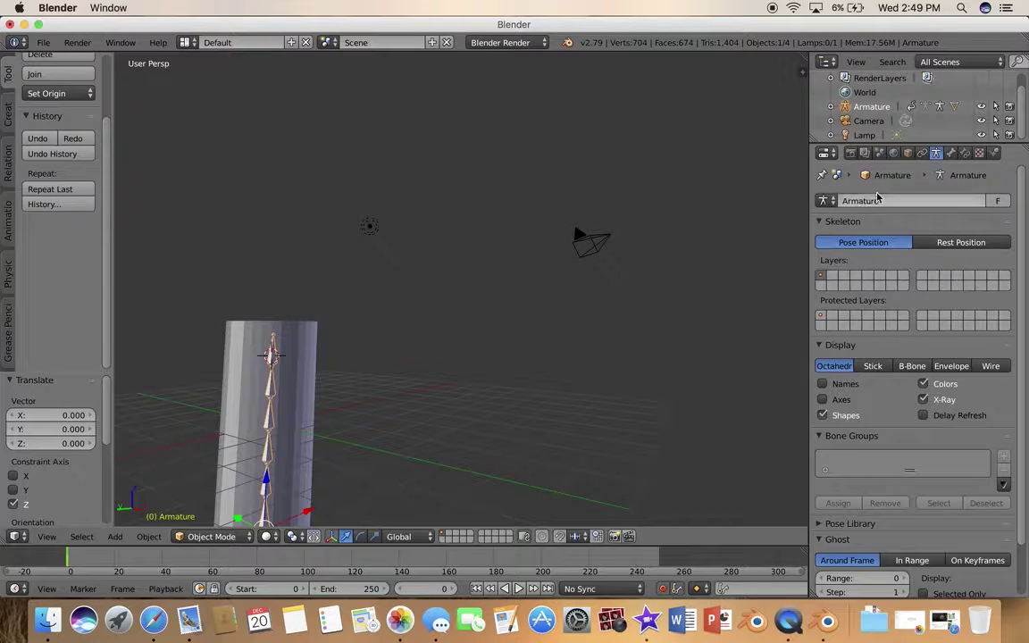
scroll(902, 361, down, 1)
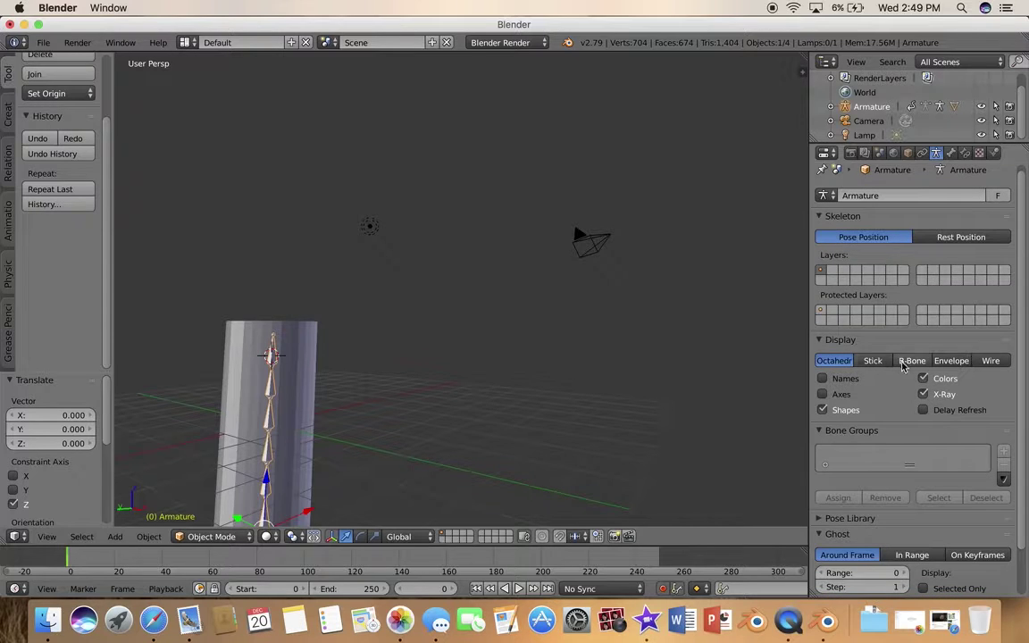
click(911, 360)
middle_drag(478, 310, 299, 357)
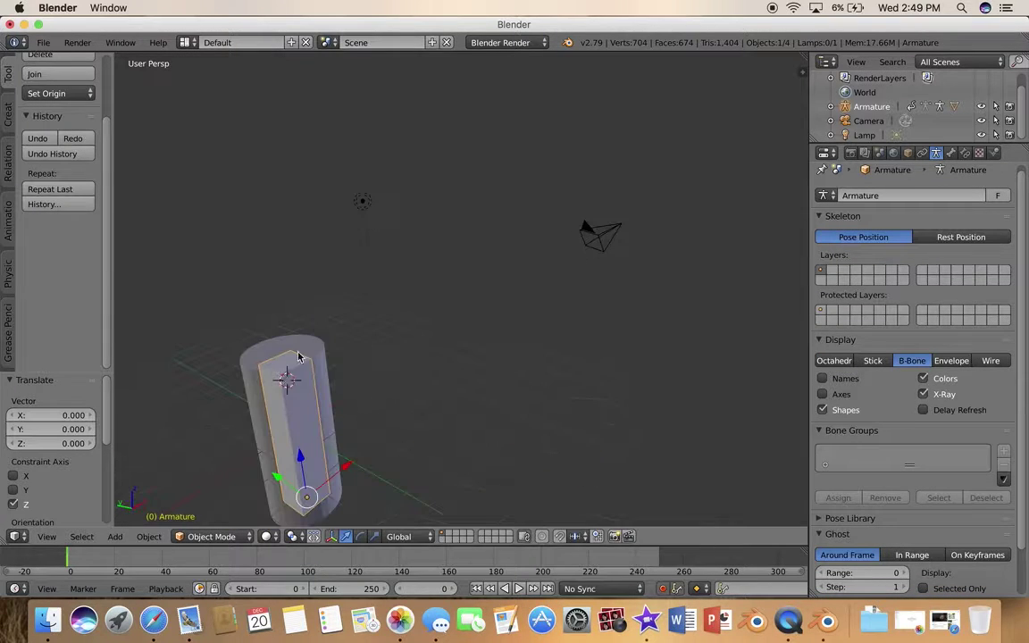
middle_drag(317, 452, 312, 384)
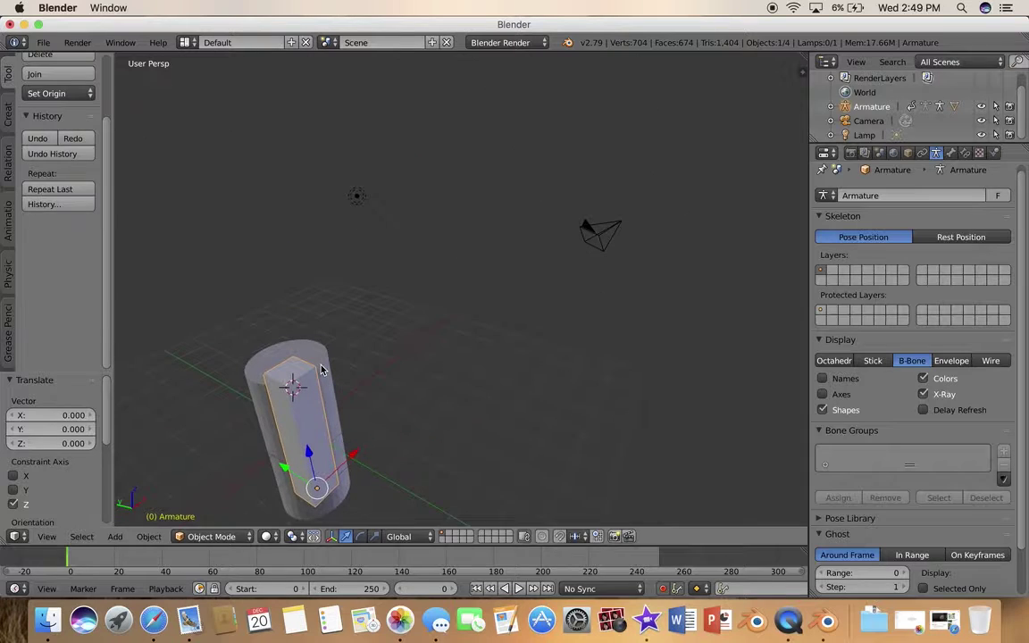
click(202, 537)
click(208, 488)
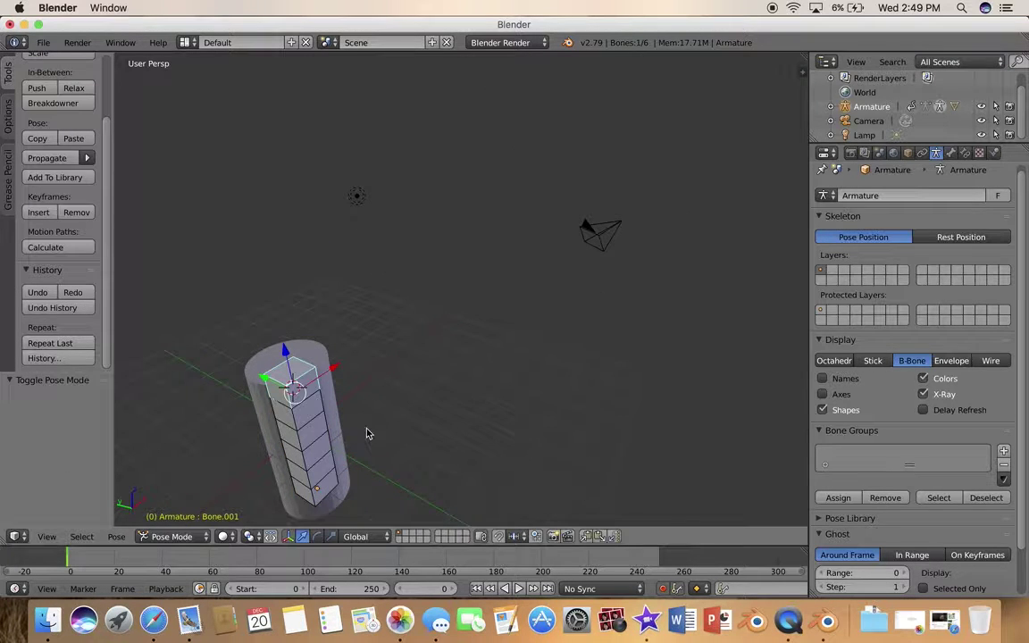
- Test the B-Bone display by rotating the topmost bone -26.5°, and undo the rotation
scroll(366, 433, down, 5)
scroll(271, 366, down, 5)
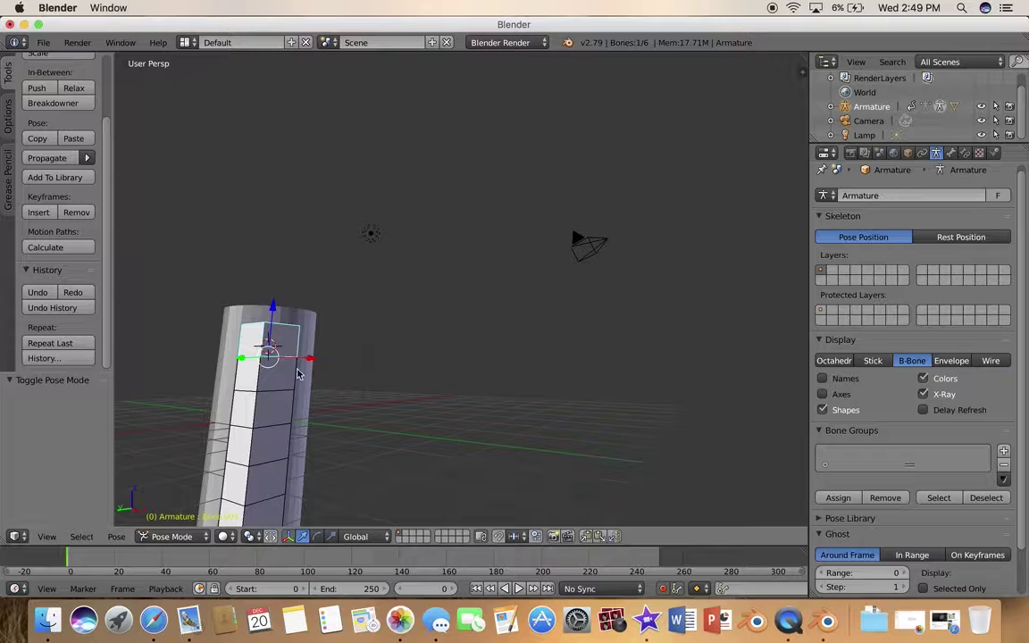
key(r)
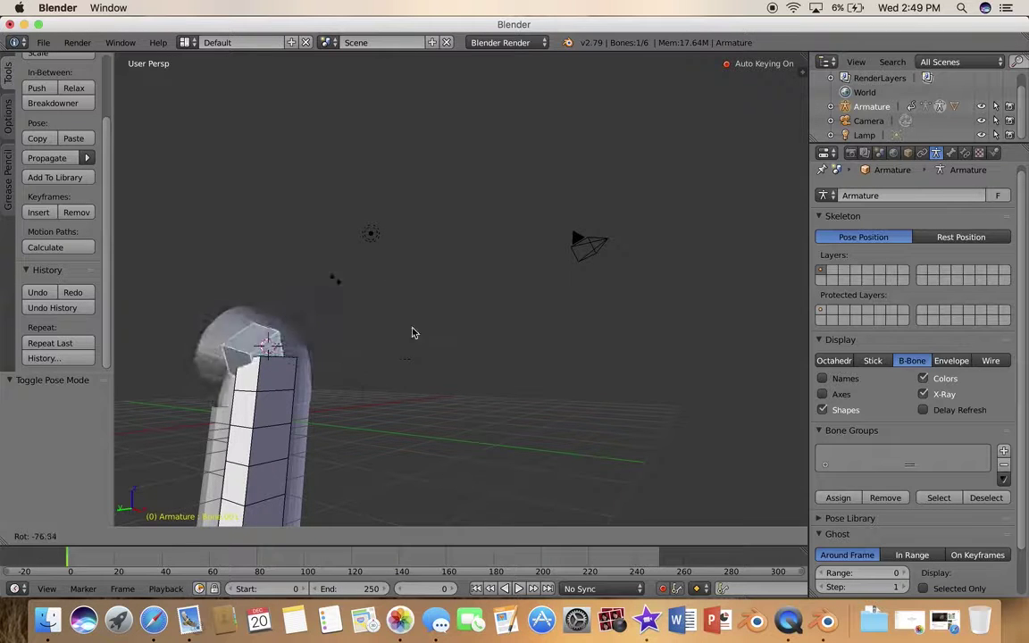
click(375, 320)
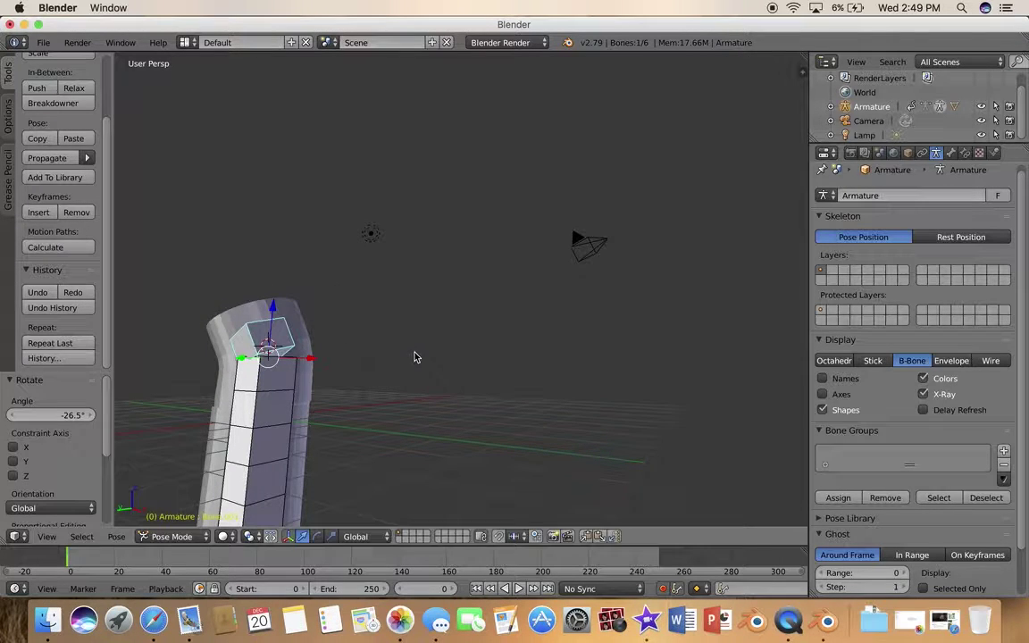
click(37, 294)
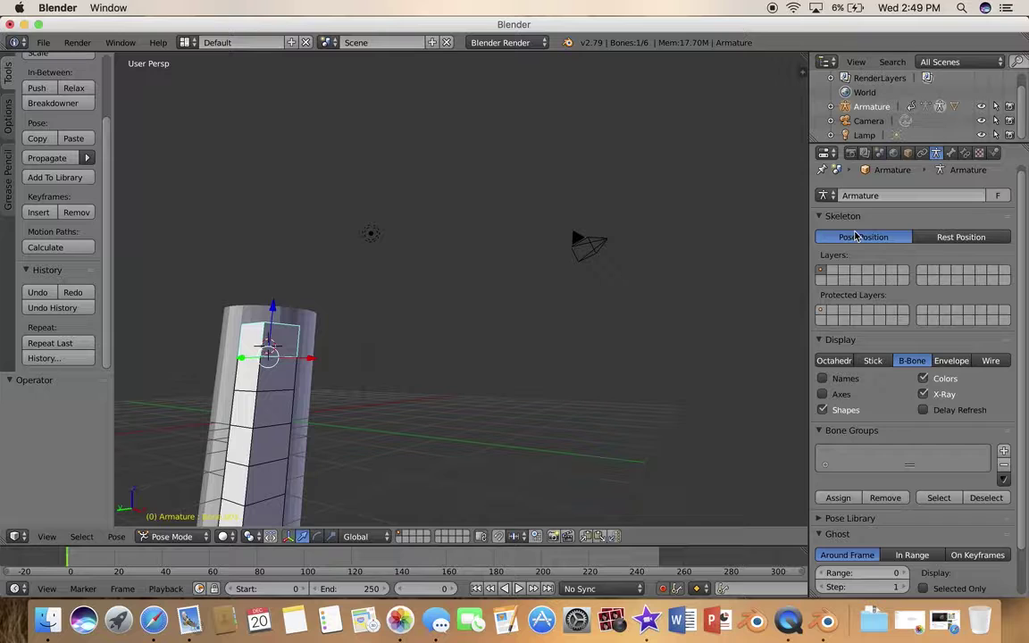
- Set the topmost bone's Bendy Bones segments to 32
click(950, 153)
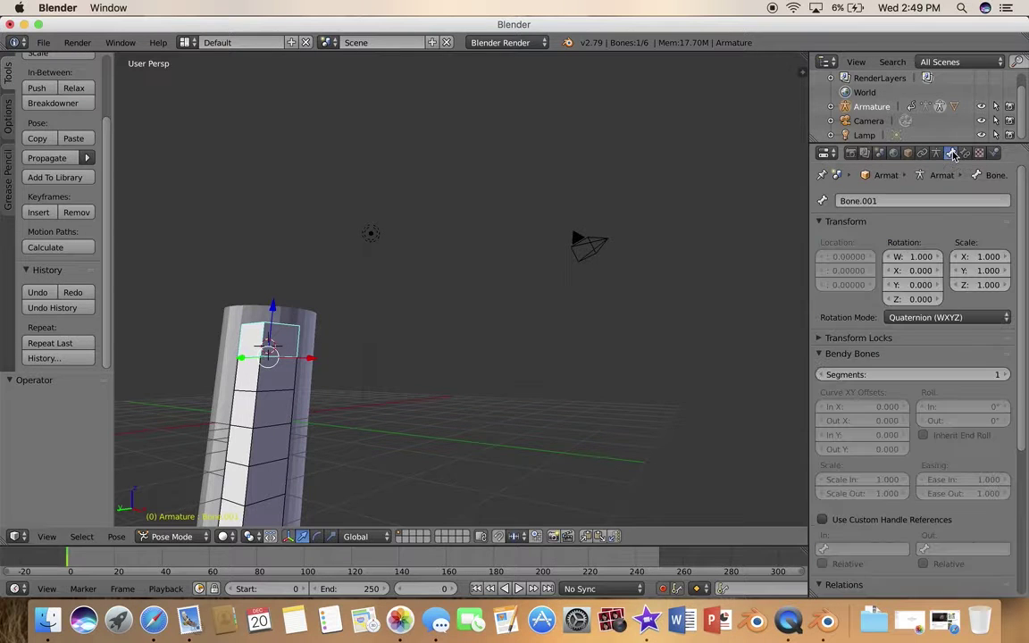
click(880, 376)
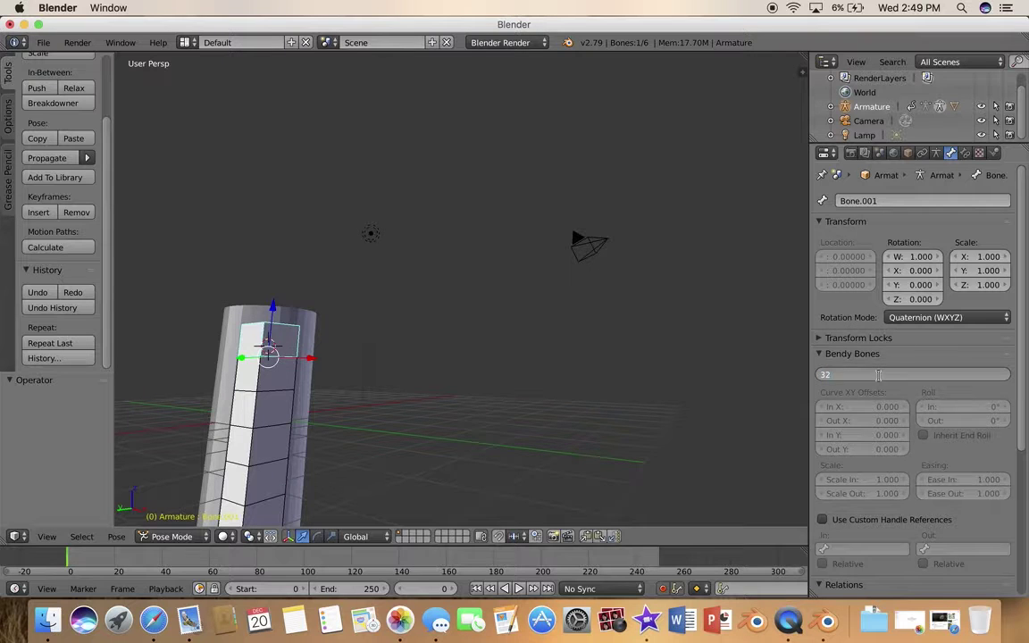
key(Return)
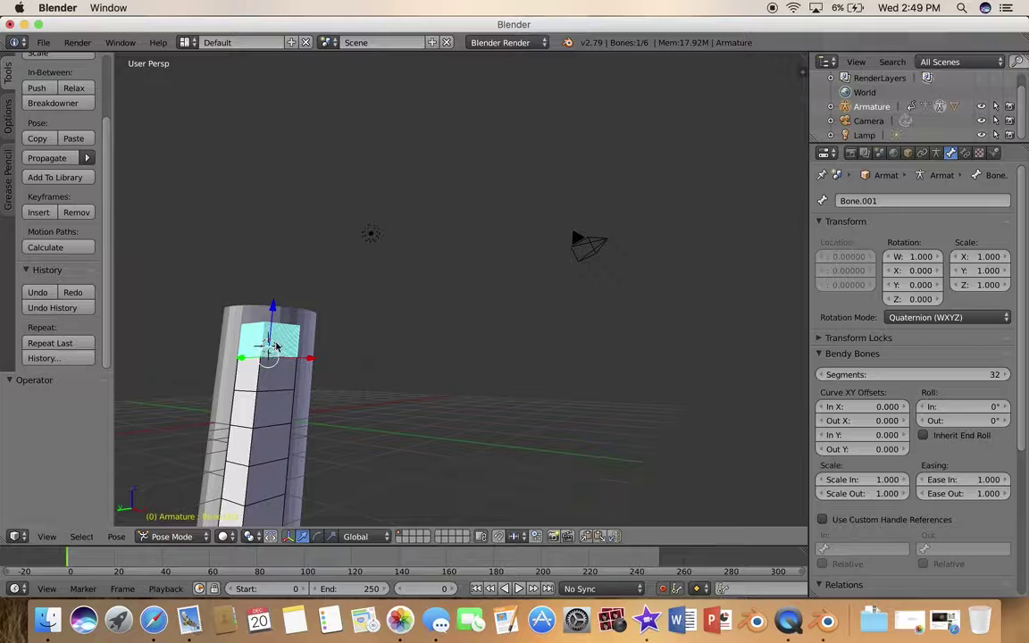
- Test the segmented topmost bone by rotating it 89.8°, and undo the rotation
key(r)
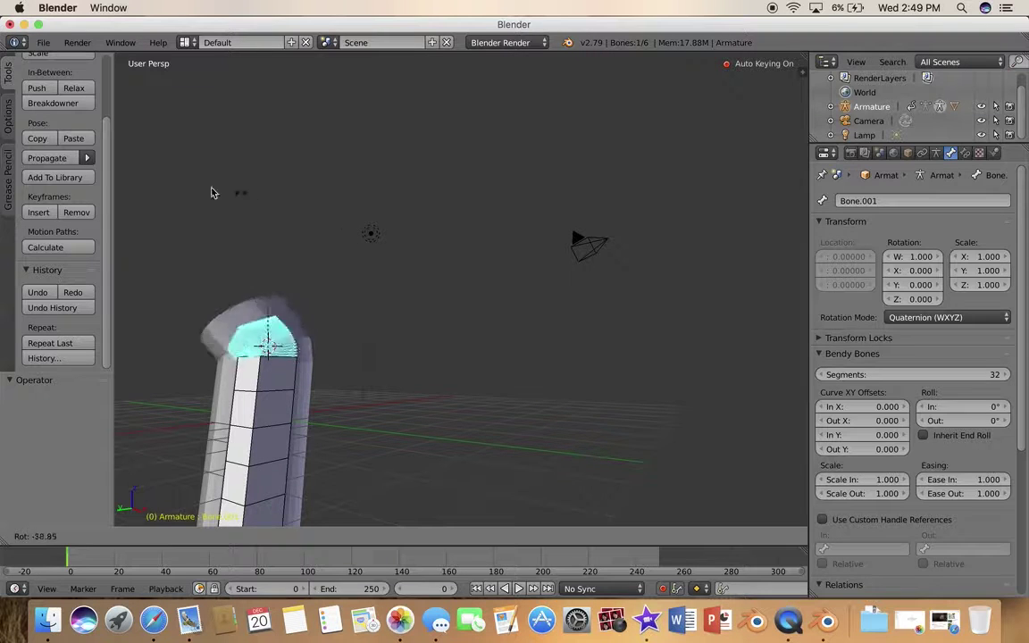
click(214, 282)
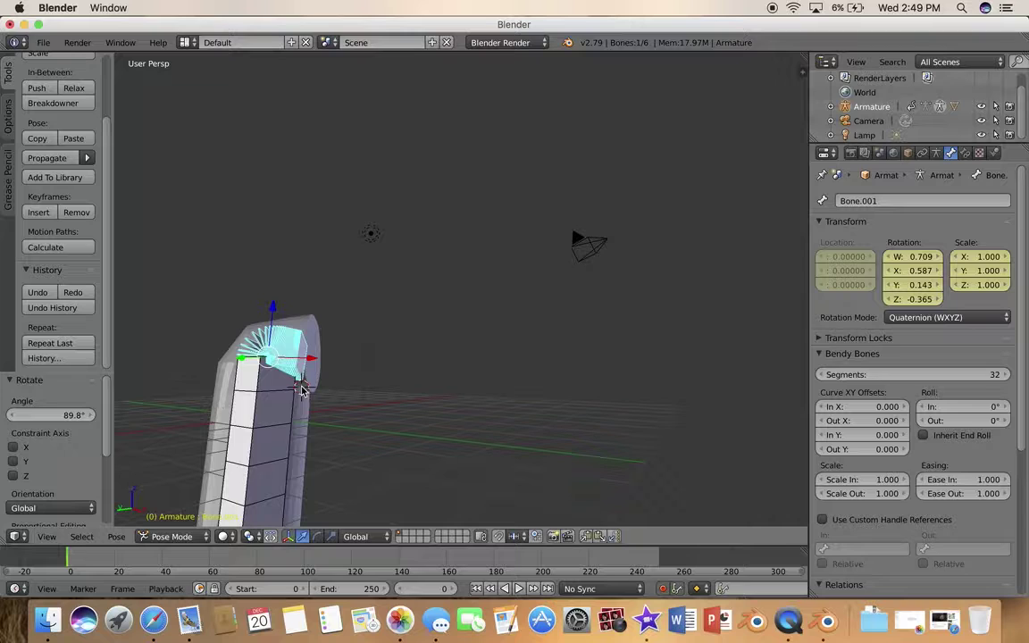
click(36, 292)
- Set the Bendy Bones segments to 32 for the second and third bones from the top of the armature
right_click(275, 375)
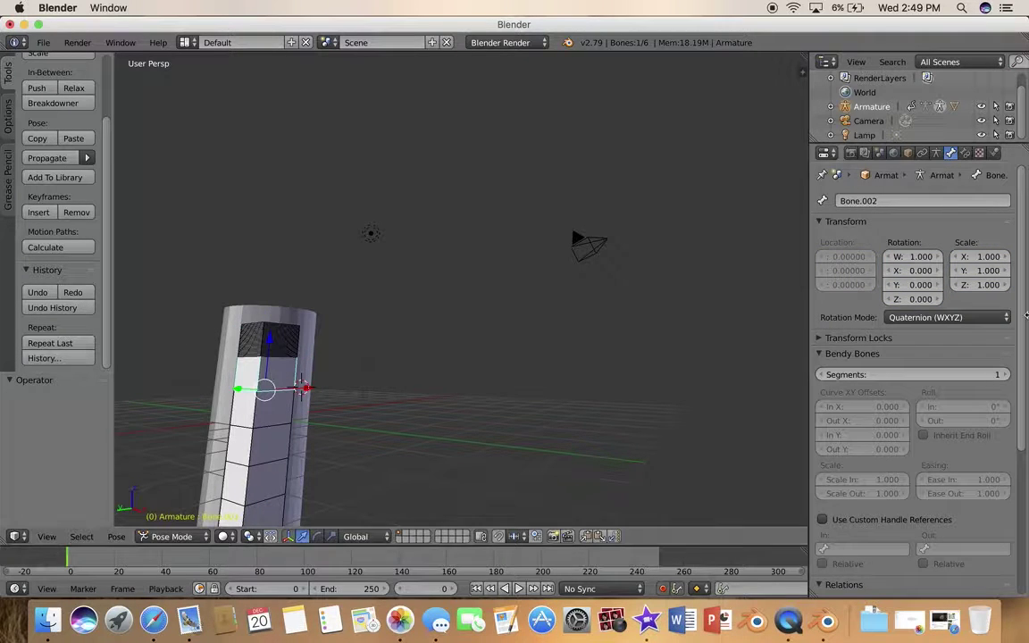
click(911, 374)
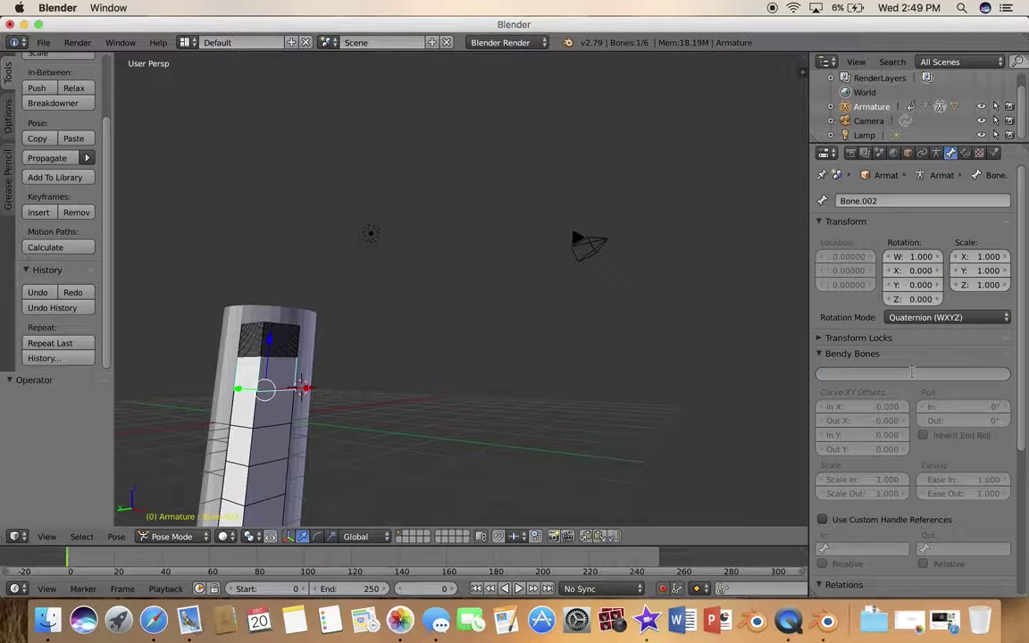
key(Return)
right_click(279, 410)
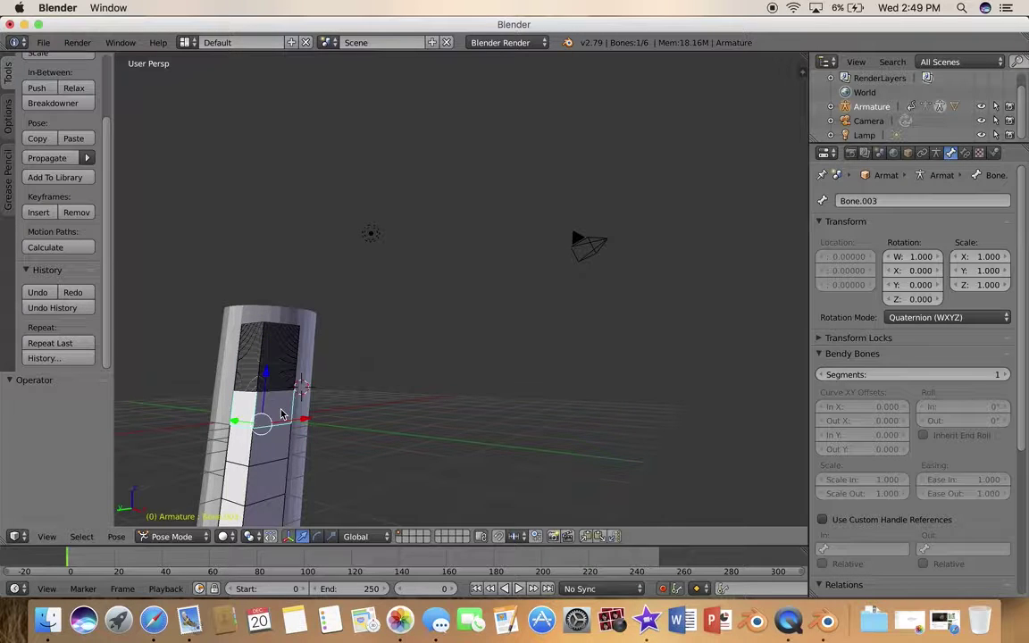
click(905, 373)
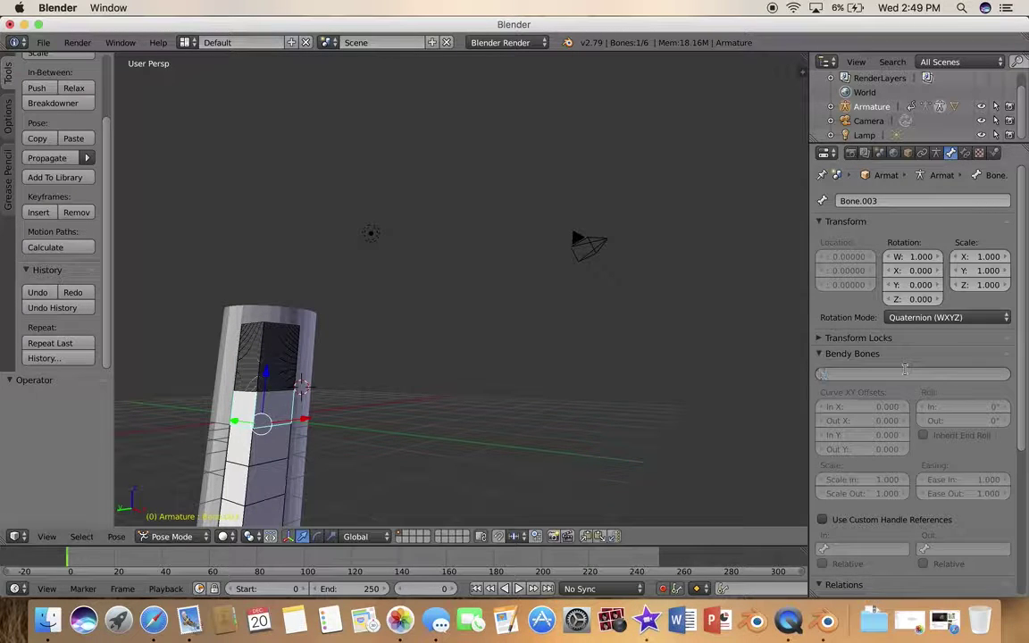
key(Return)
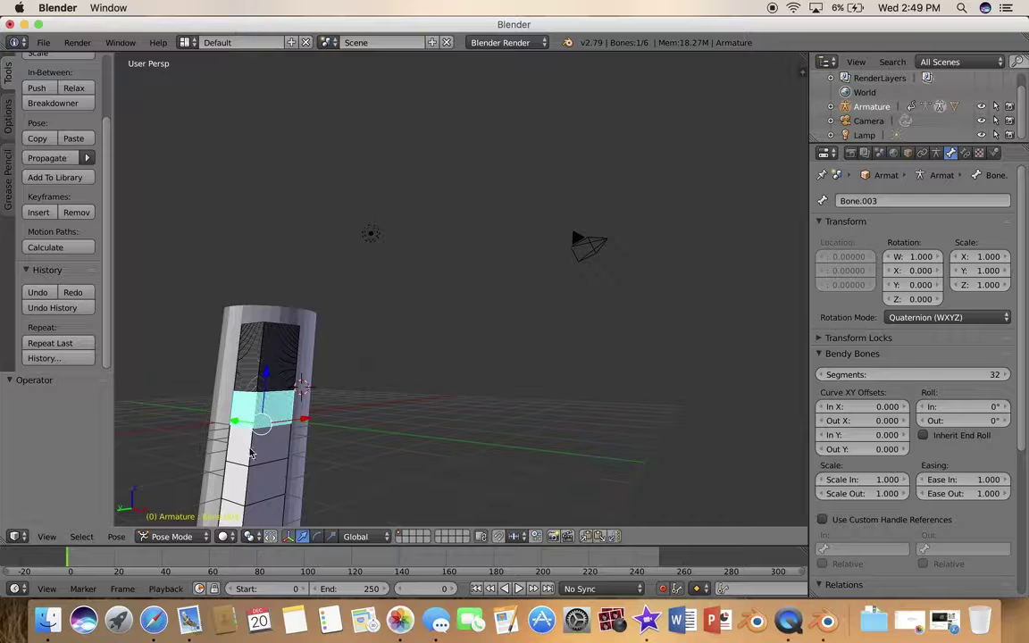
- Set the Bendy Bones segments to 32 for the fourth and fifth bones from the top of the armature
right_click(295, 433)
click(894, 373)
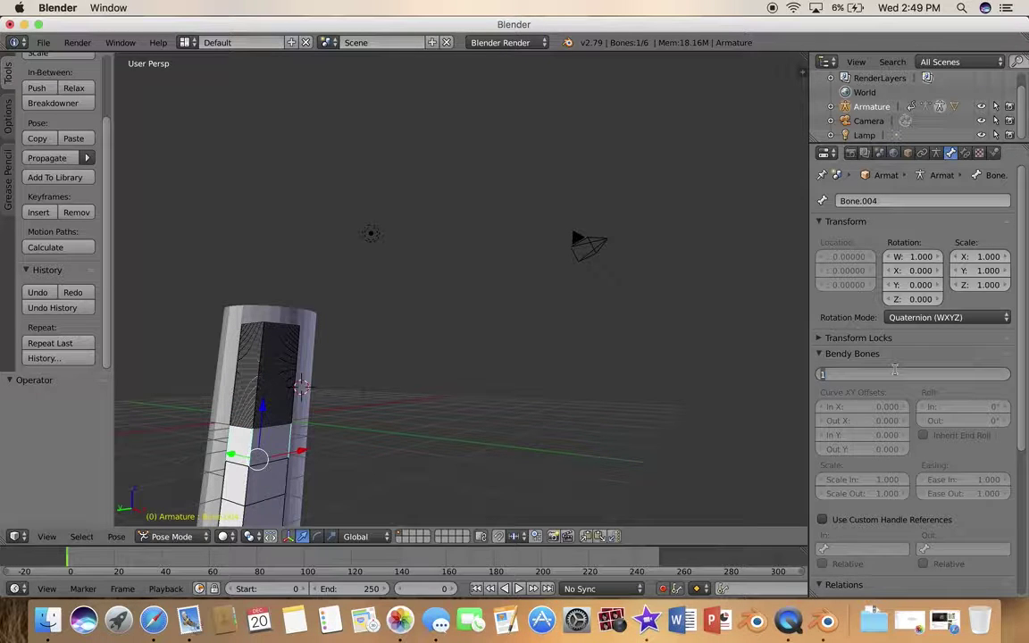
text(32)
key(Return)
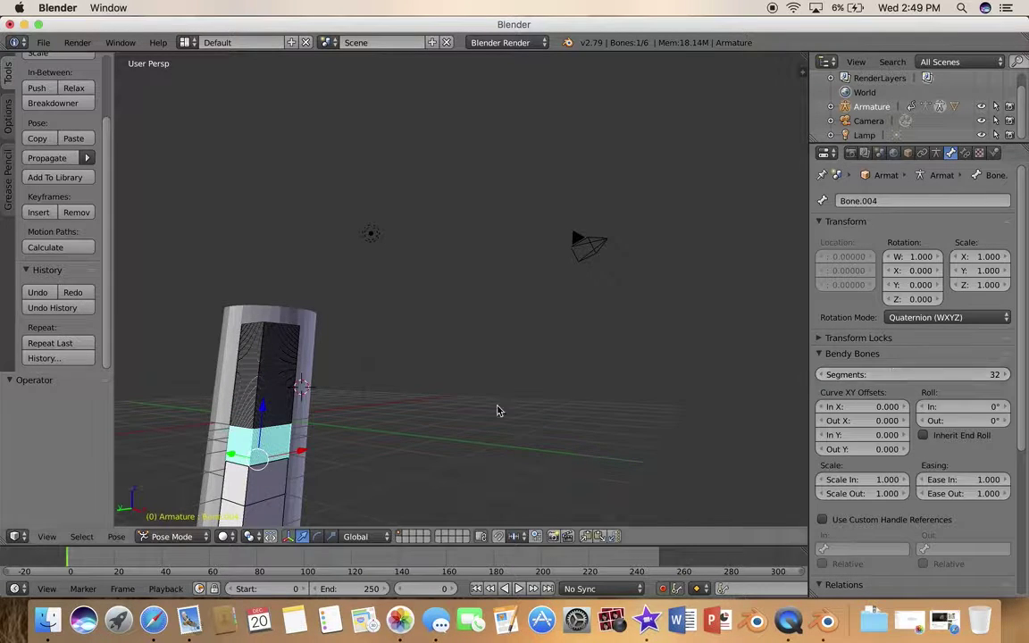
right_click(249, 435)
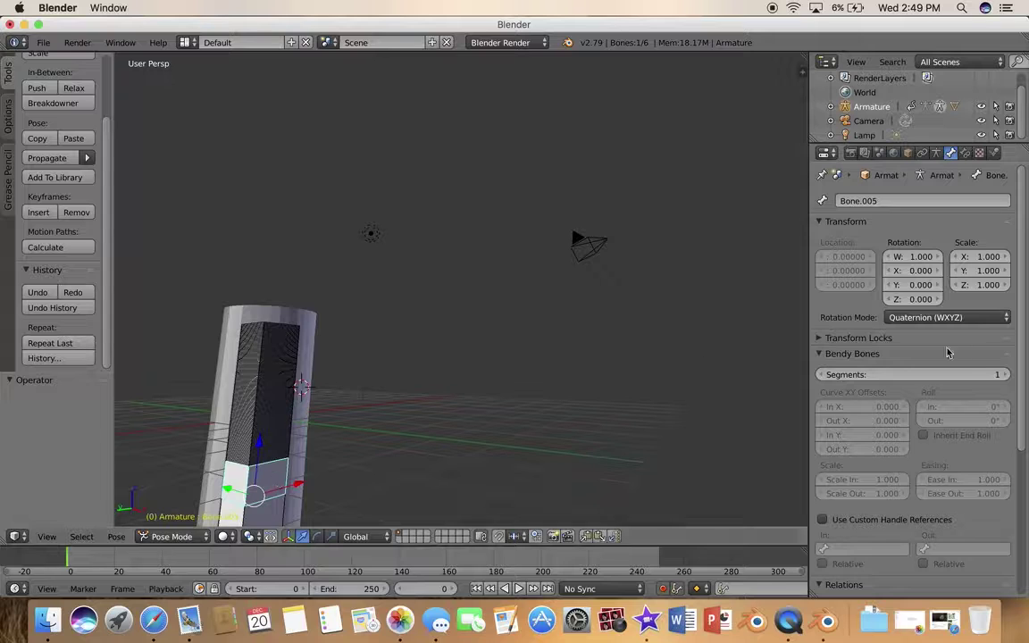
click(889, 375)
text(32)
key(Return)
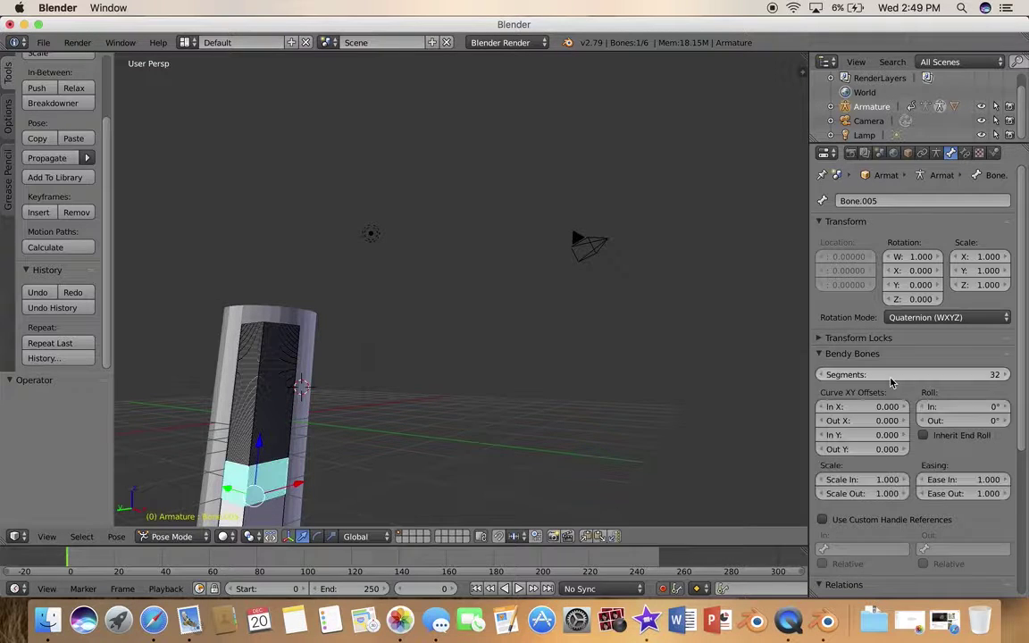
- Set the Bendy Bones segments to 32 for the bottommost bone of the armature
scroll(518, 329, down, 5)
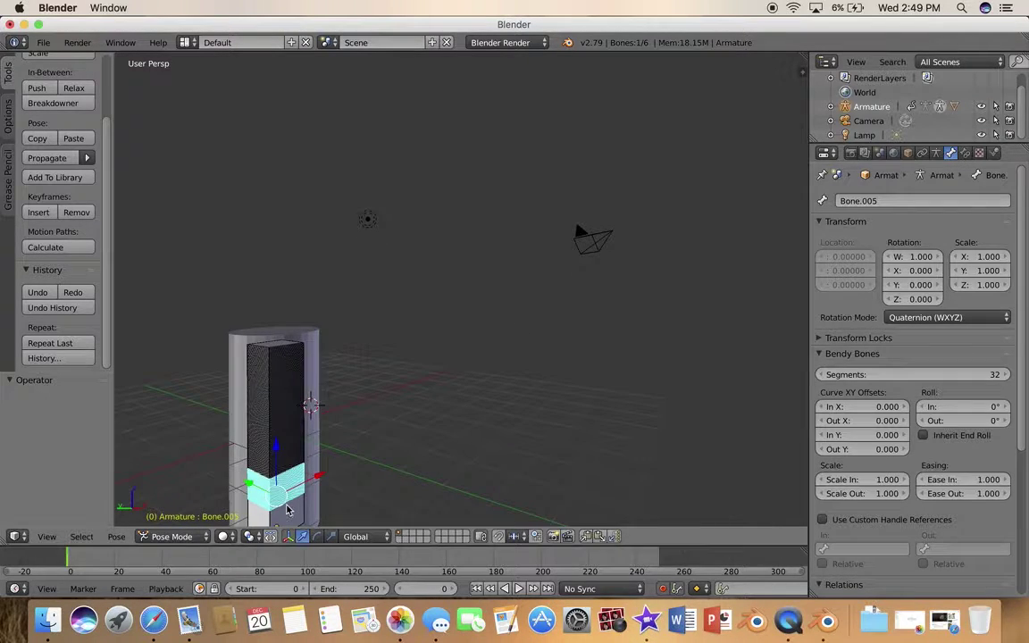
right_click(288, 510)
click(927, 374)
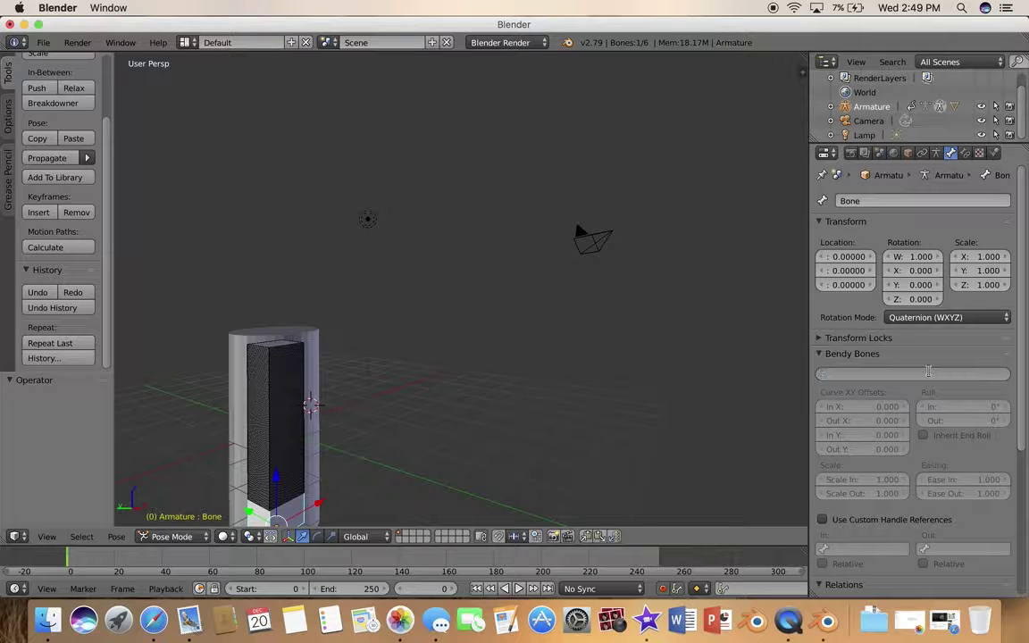
text(32)
key(Return)
middle_drag(518, 419, 520, 420)
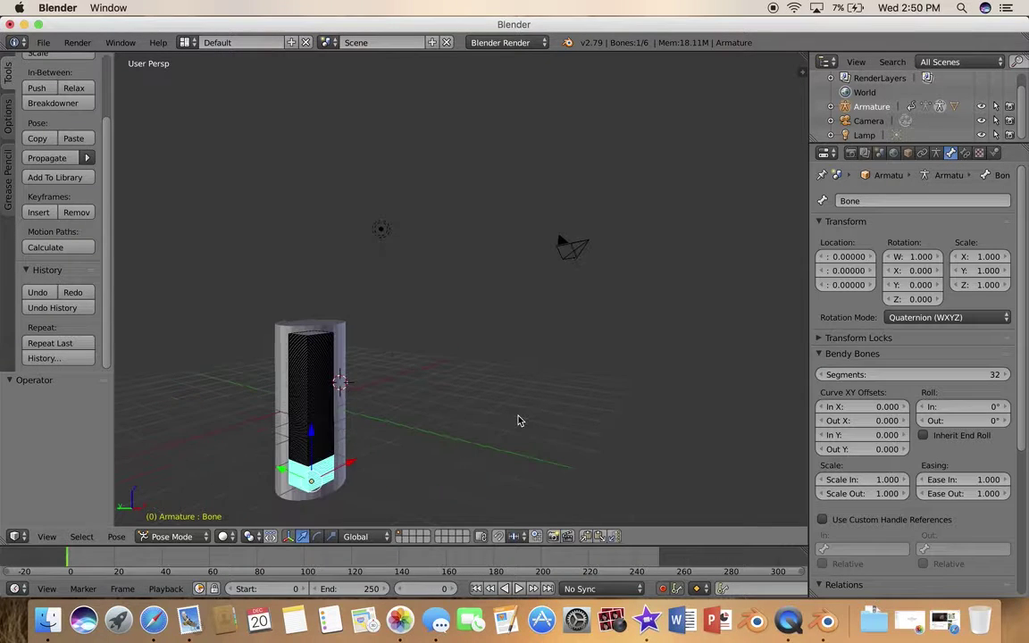
- Deselect all bones, select only the topmost bone, and test its bend with a freehand rotation ending at 359°
key(a)
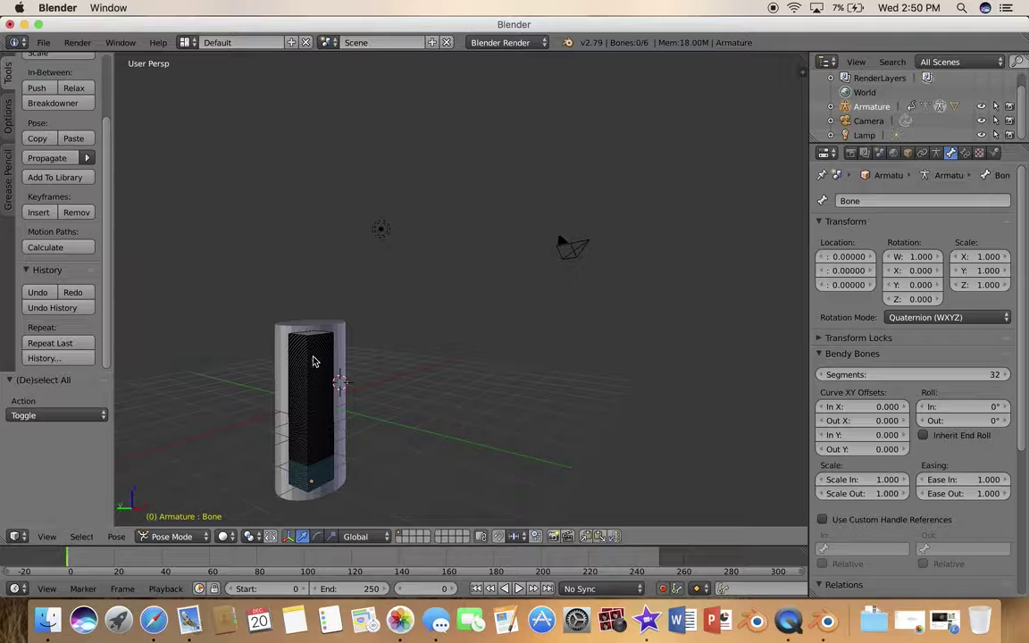
click(311, 354)
click(317, 346)
right_click(317, 347)
key(r)
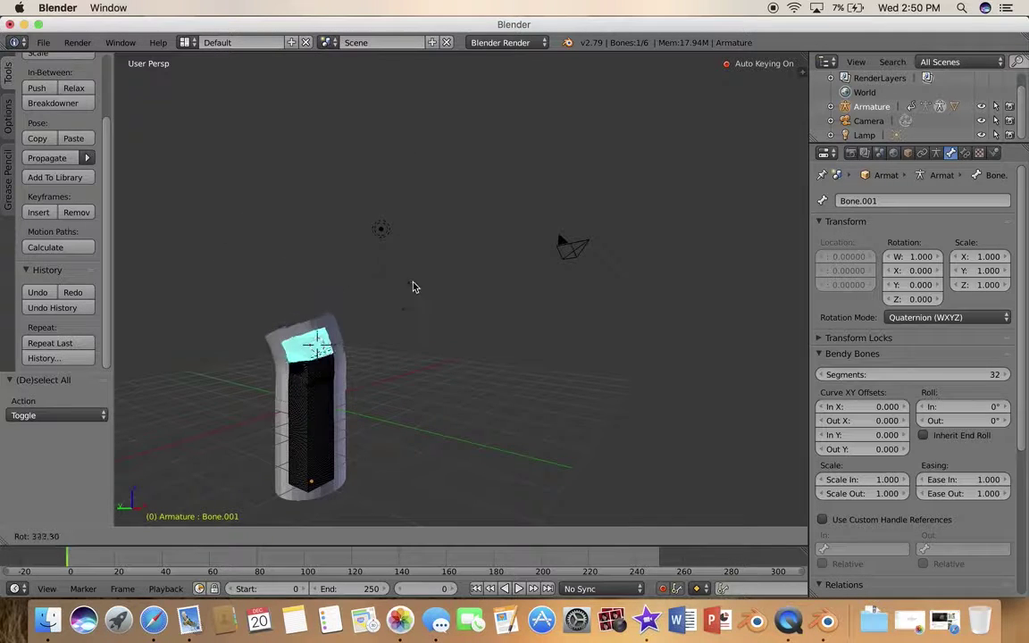
click(491, 345)
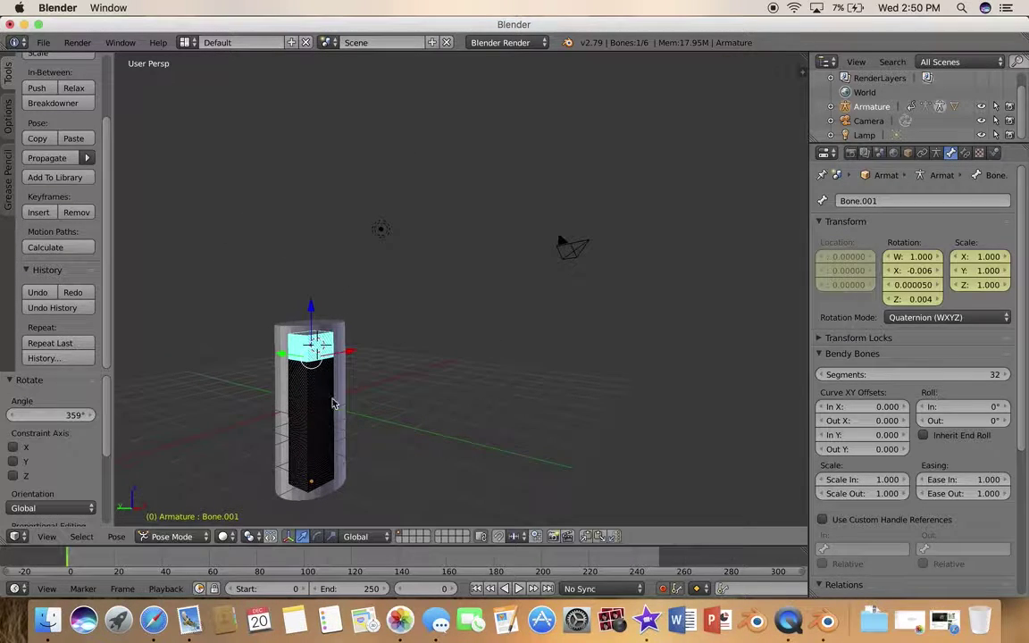
- Twist the third bone from the top by 200° about the global Z axis and inspect the deformation
right_click(325, 397)
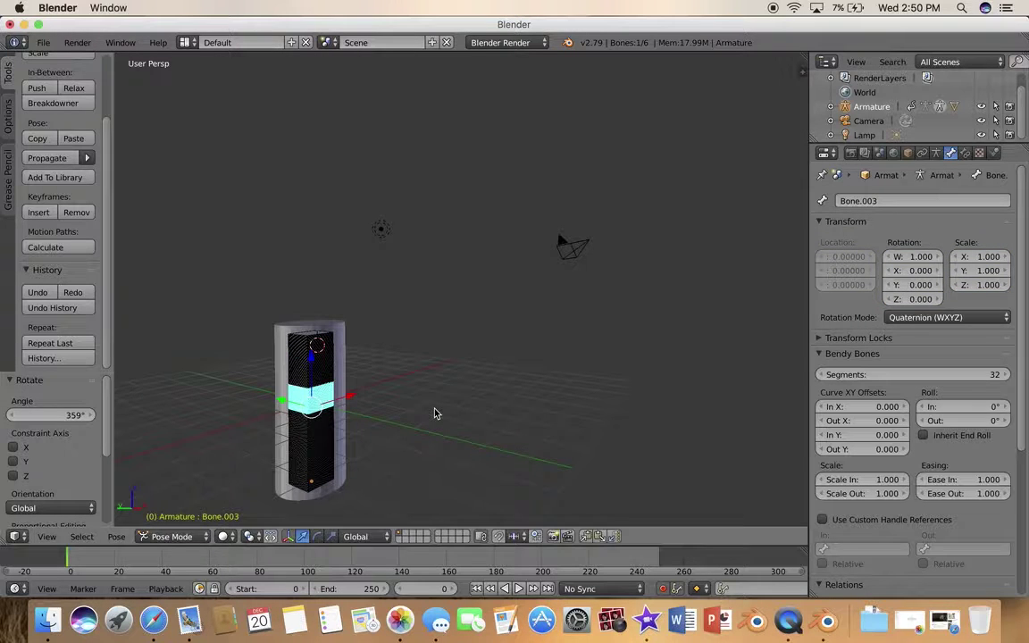
key(r)
text(z)
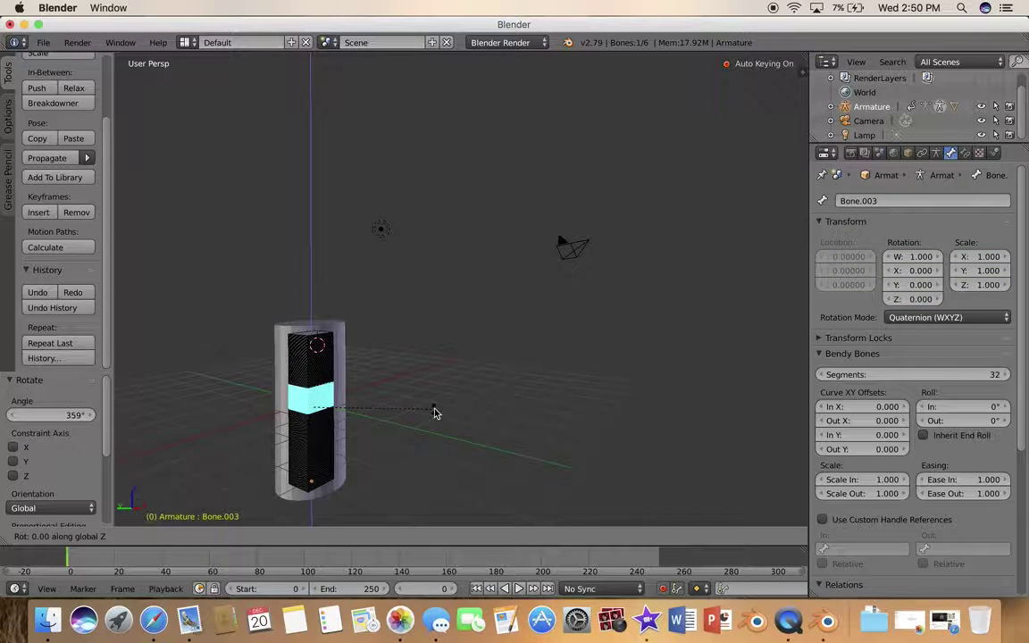
text(200)
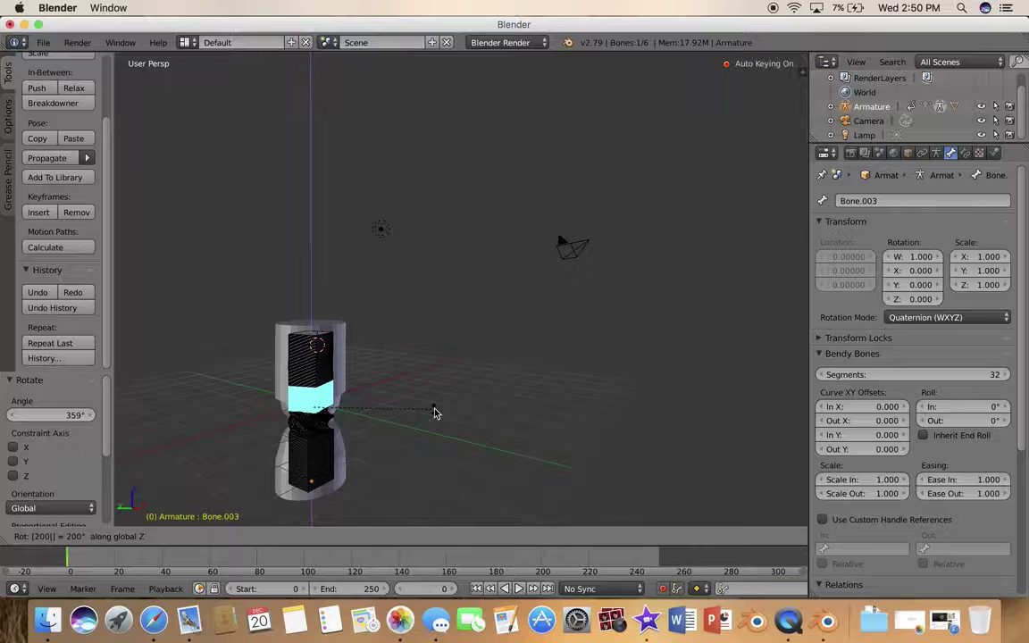
key(Return)
scroll(498, 419, left, 3)
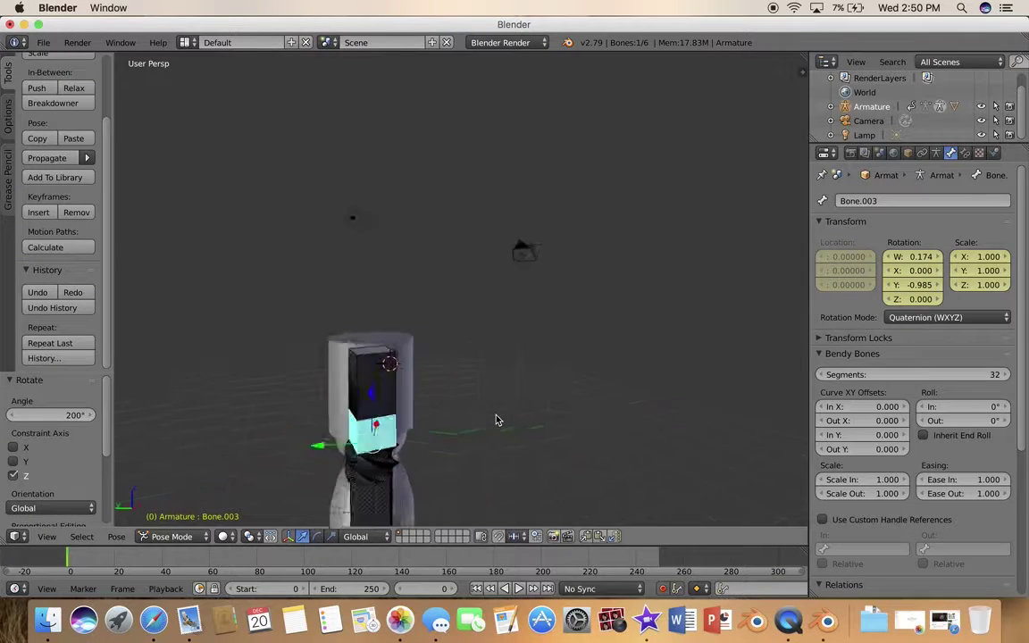
scroll(498, 419, right, 3)
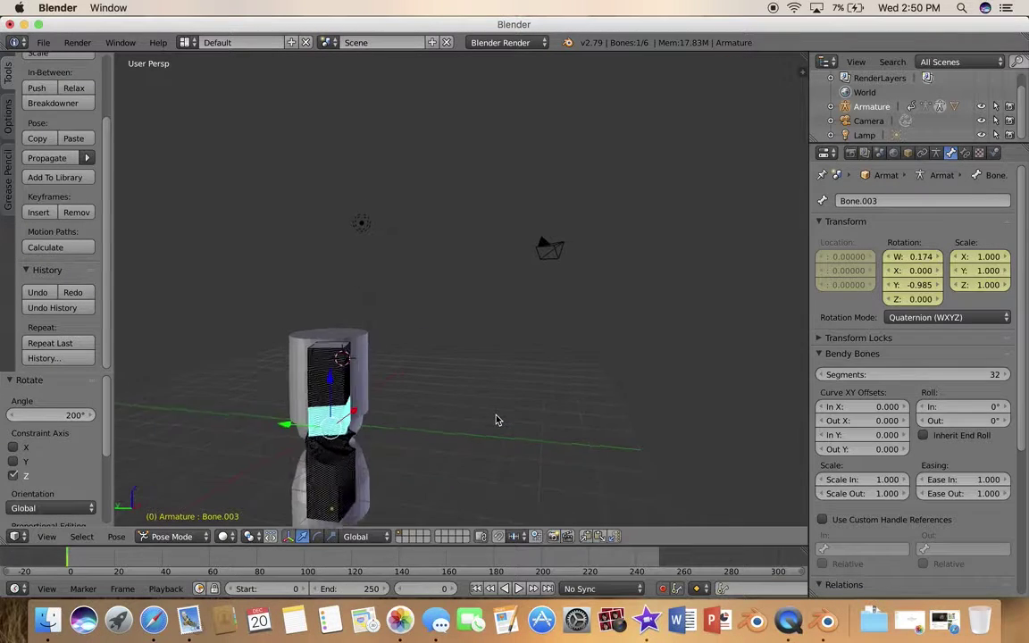
- Turn off the armature's X-Ray display to inspect the twisted cylinder, and turn X-Ray back on
click(907, 153)
click(922, 534)
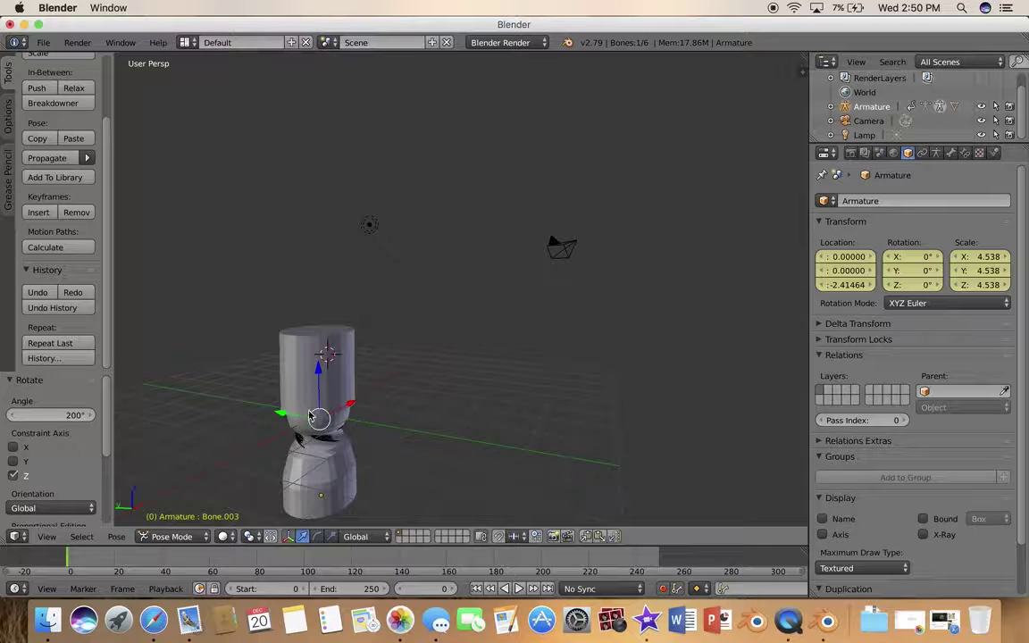
scroll(501, 396, left, 5)
scroll(501, 395, right, 10)
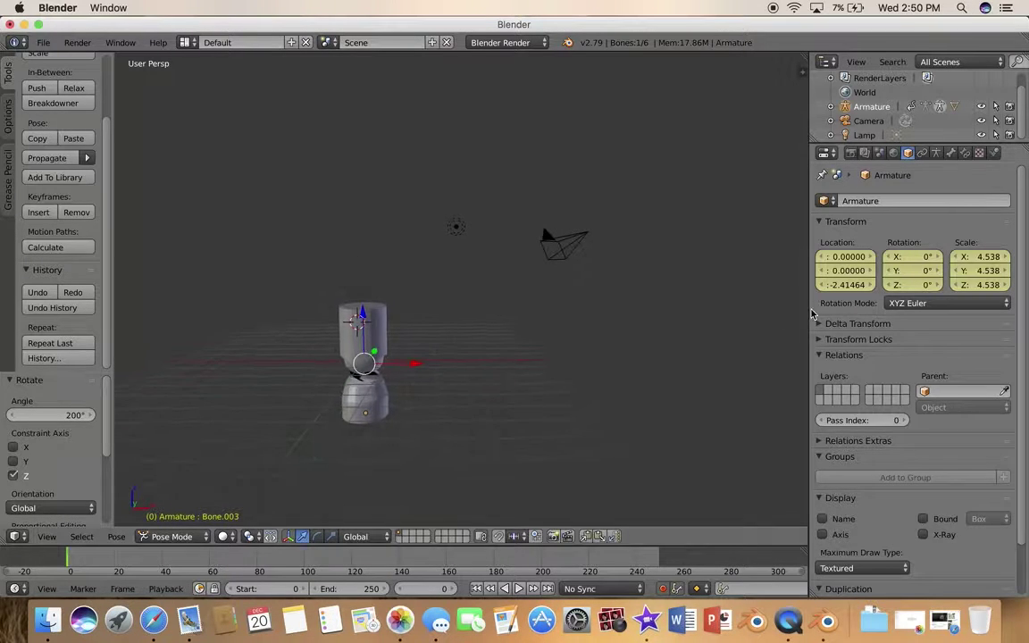
click(923, 534)
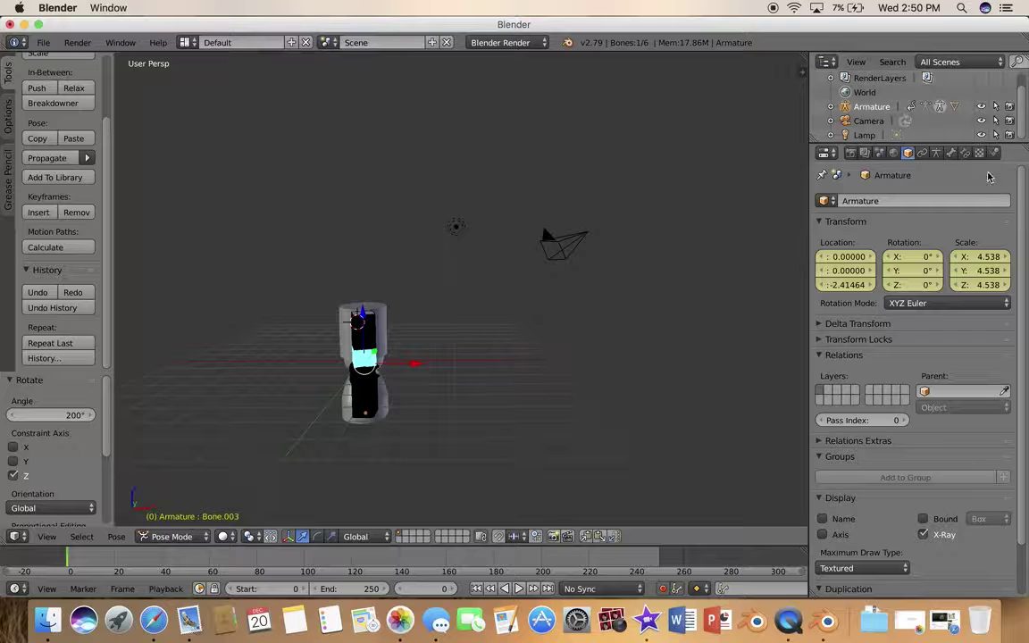
- Rotate the third bone from the top by -200° about the global Z axis to straighten the cylinder
scroll(438, 345, left, 8)
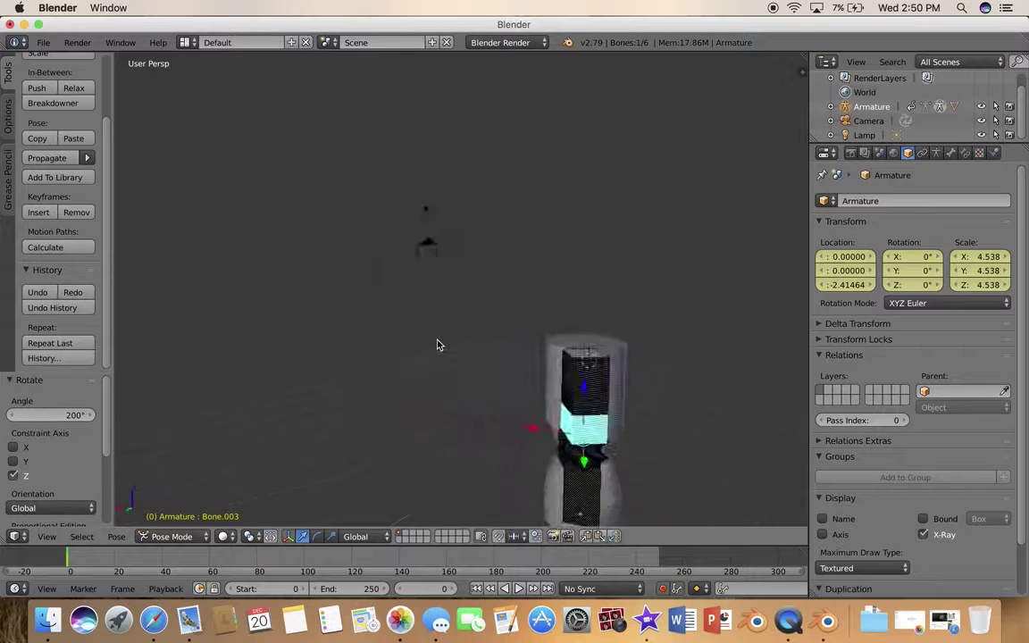
scroll(439, 345, right, 7)
scroll(436, 344, left, 1)
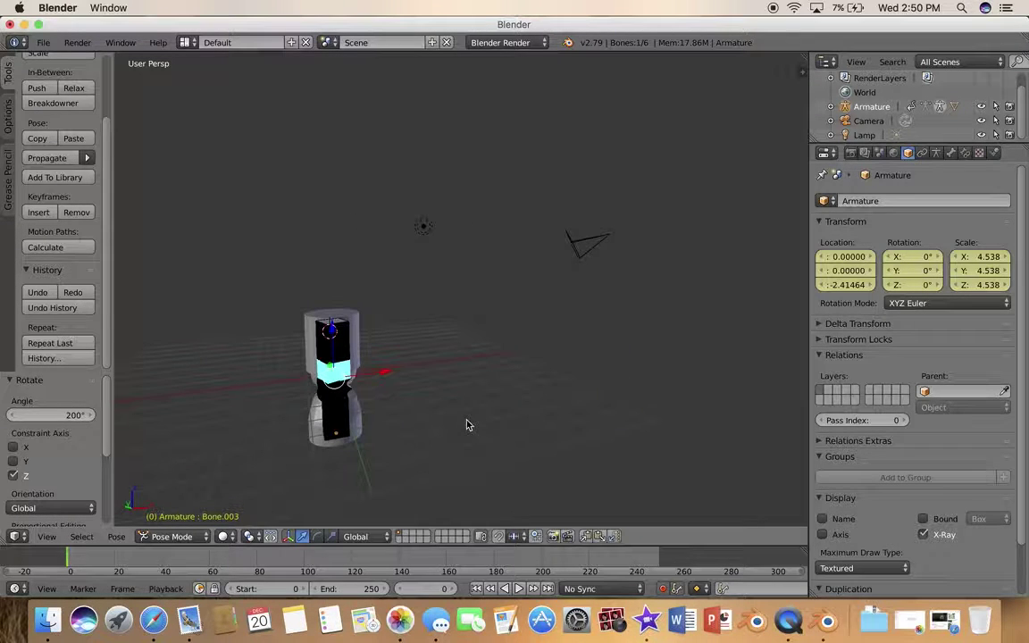
key(r)
key(z)
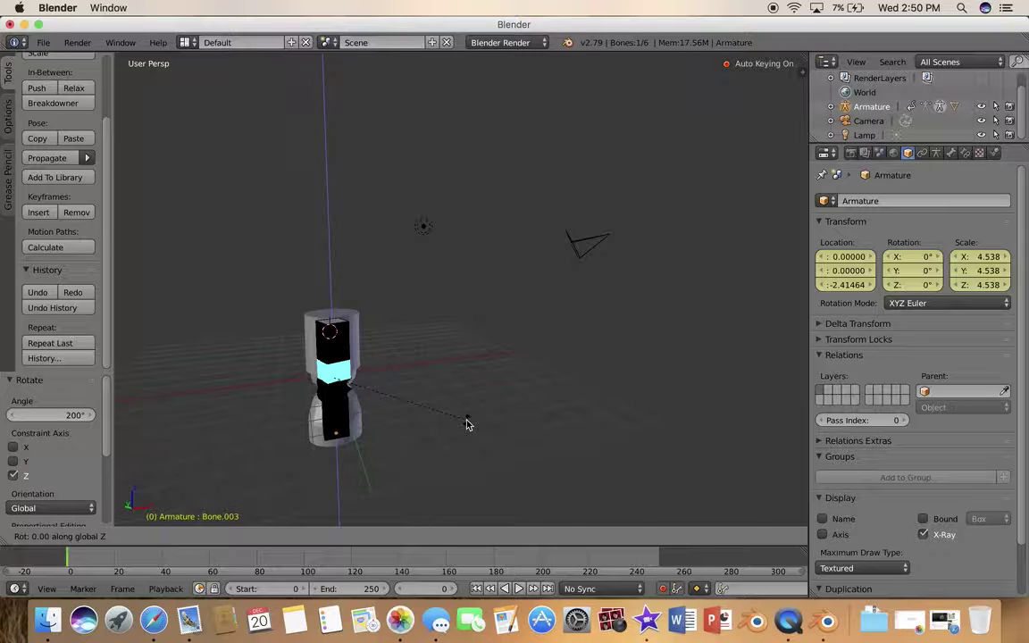
text(-200)
key(Return)
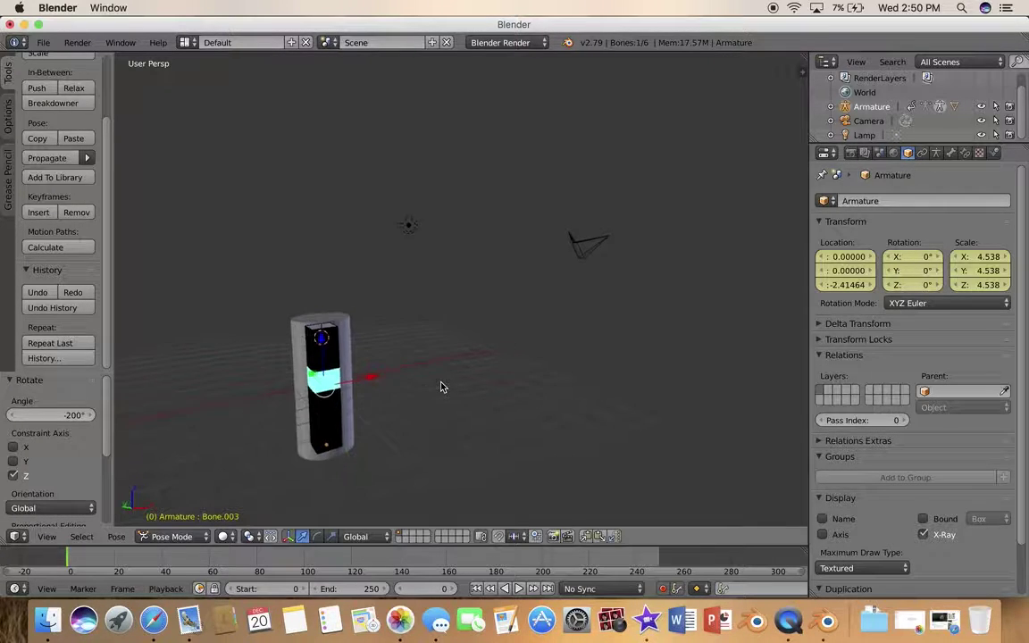
- Rotate the third bone from the top by -116° and the topmost bone by 92.6° to curl the cylinder
key(r)
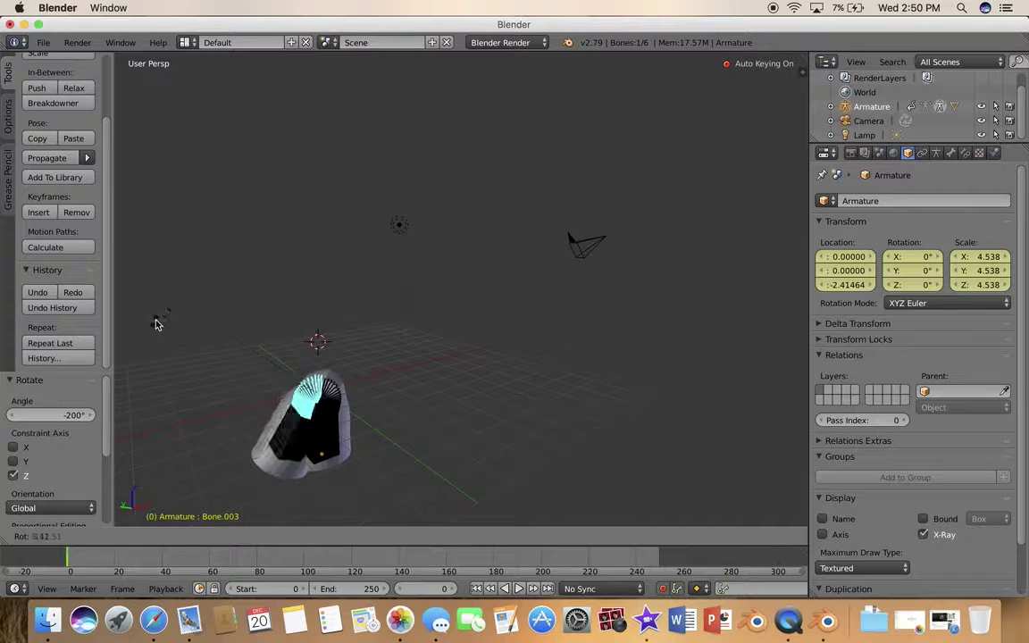
click(265, 347)
right_click(269, 421)
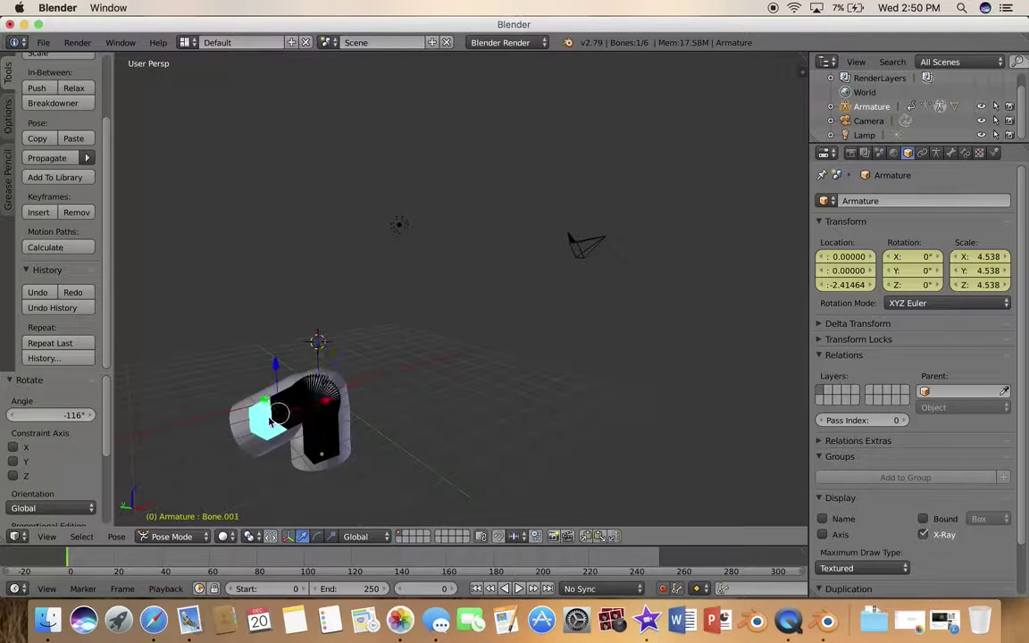
key(r)
click(240, 312)
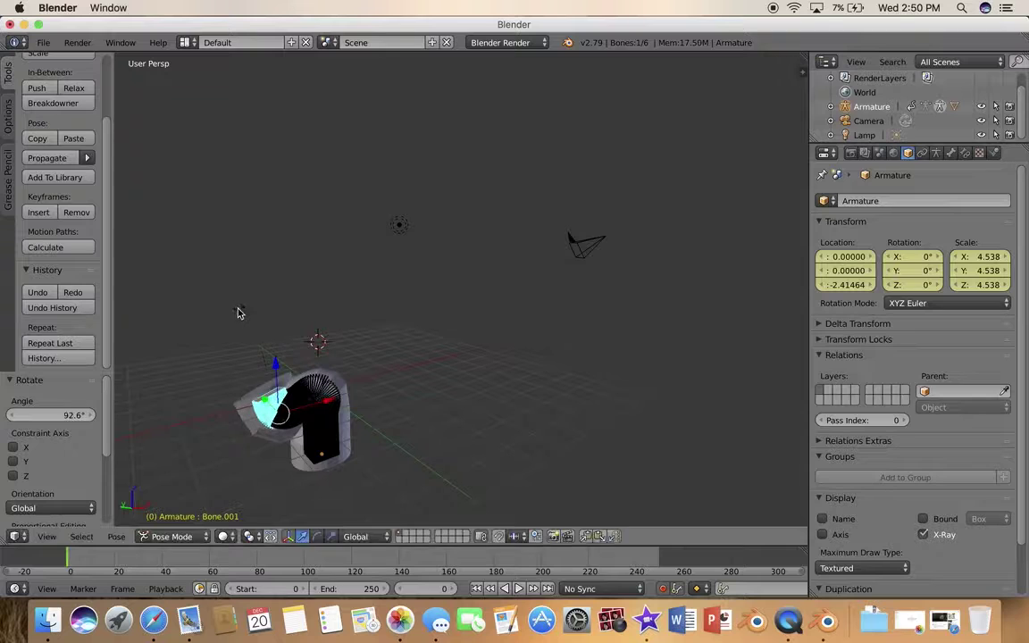
- Rotate the second bone from the bottom by 126° and inspect the bent cylinder from several sides
right_click(323, 435)
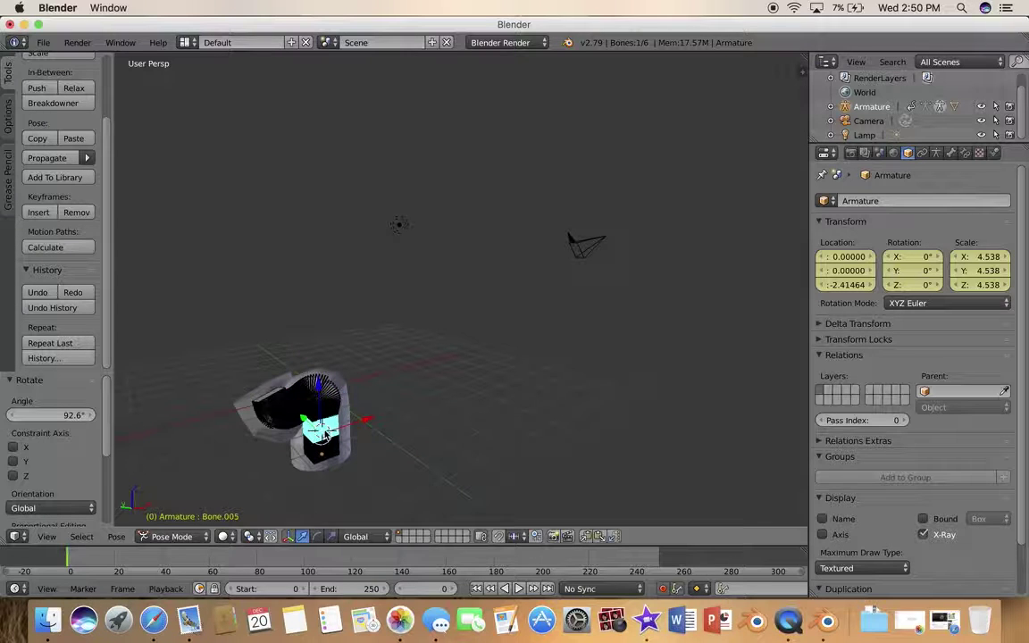
key(r)
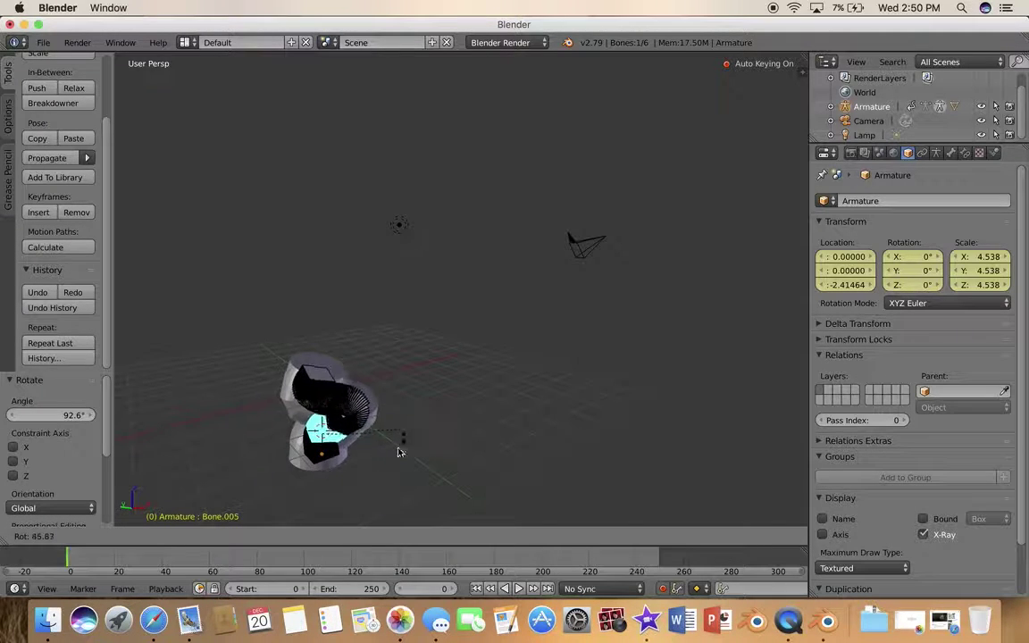
click(327, 461)
scroll(514, 437, left, 8)
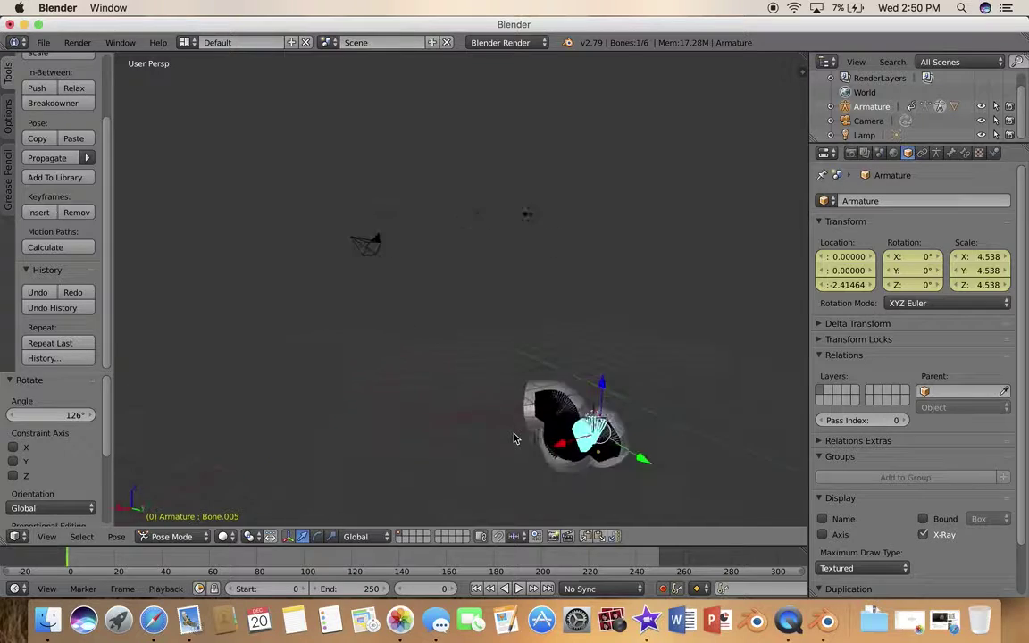
scroll(514, 438, left, 8)
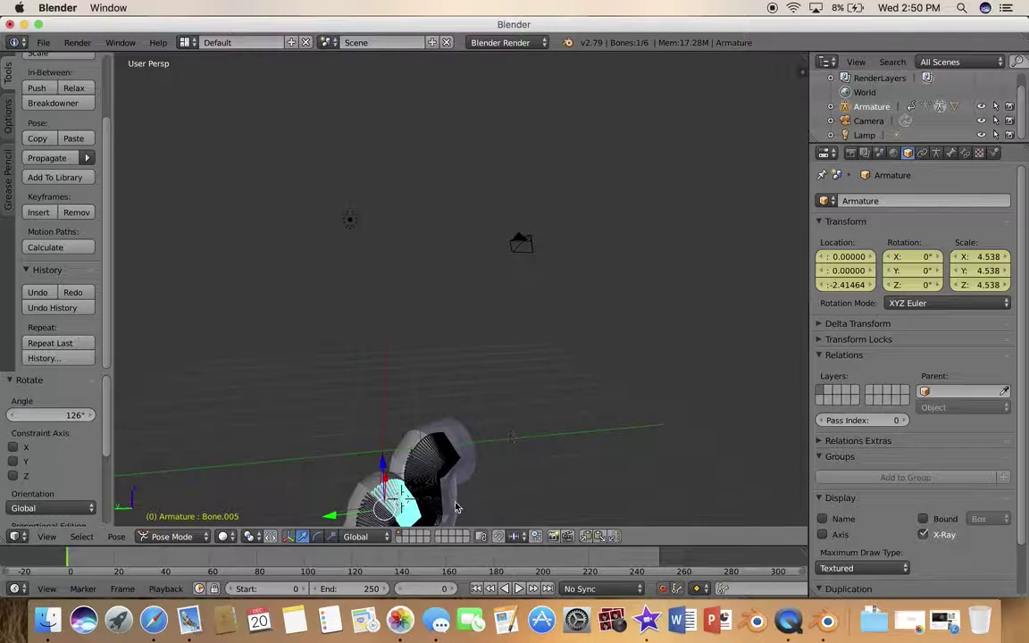
scroll(437, 524, down, 1)
scroll(555, 374, left, 6)
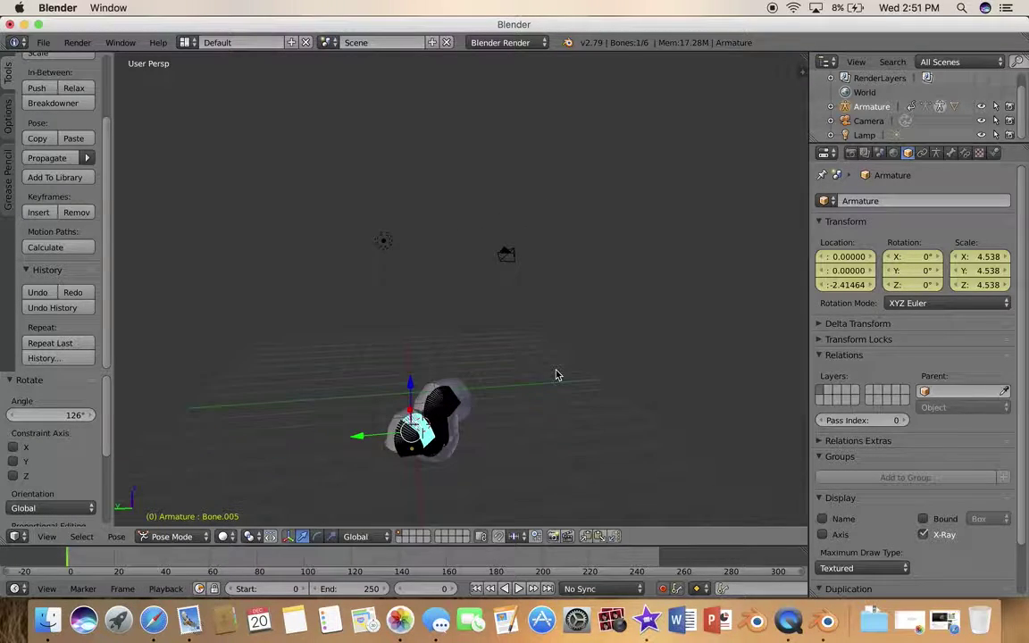
scroll(555, 374, down, 8)
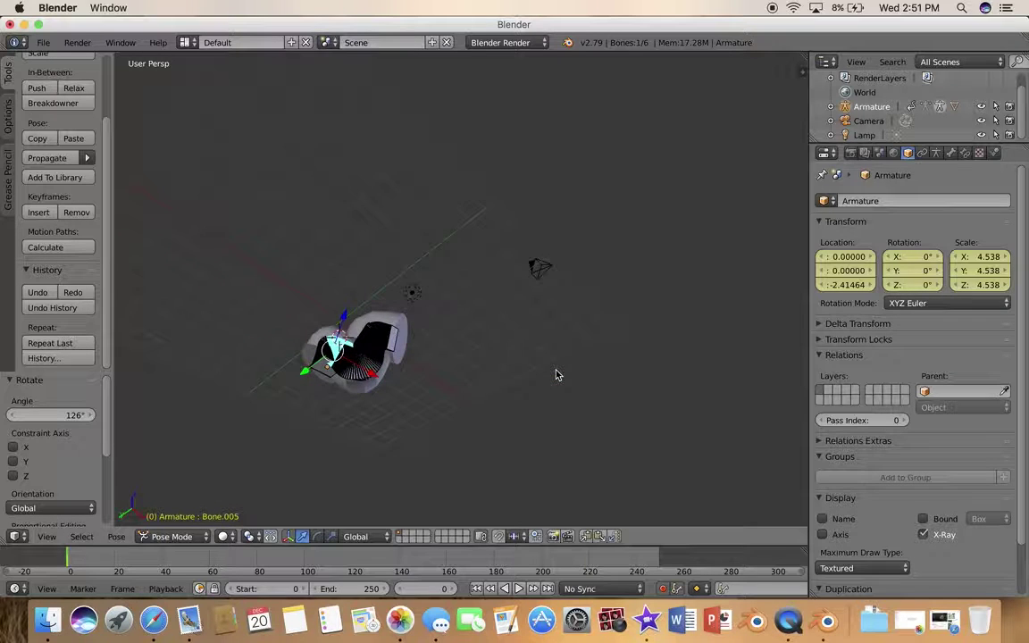
scroll(556, 374, up, 8)
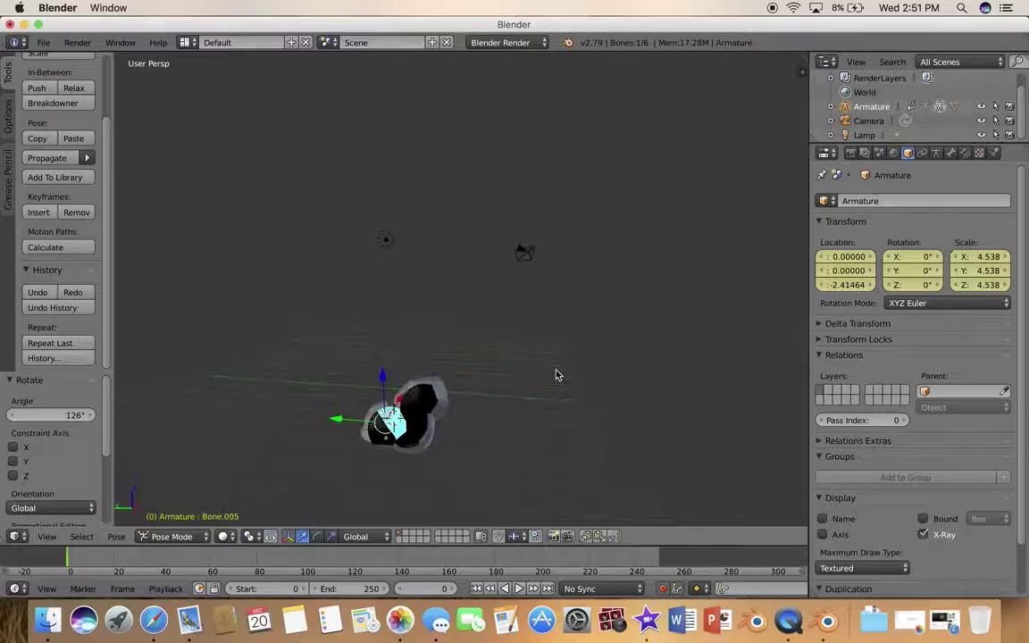